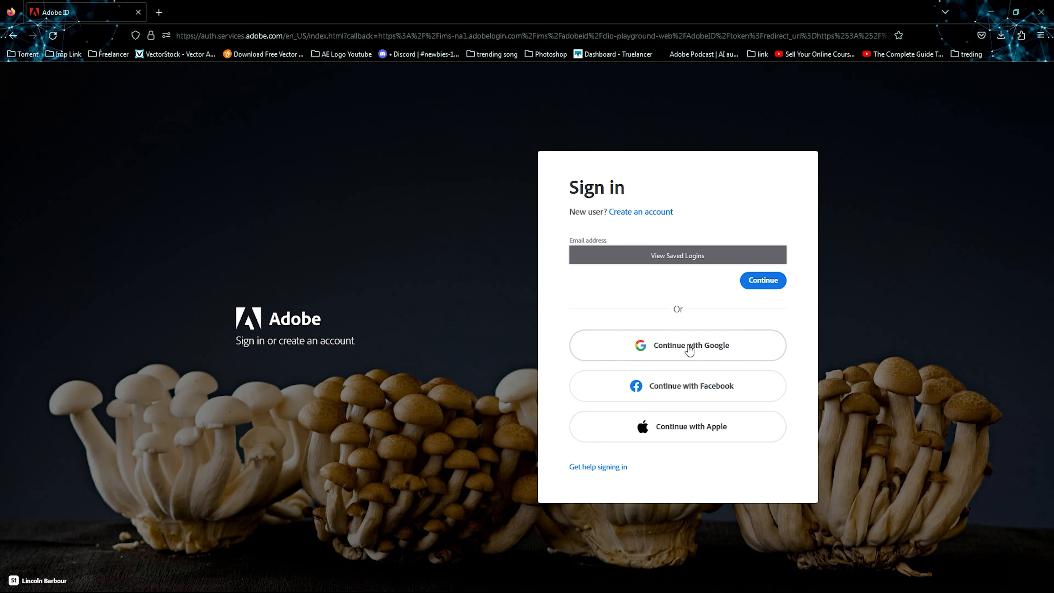
Sign in to Adobe with a Google account and check the signed-in account's profile.
left_click(706, 344)
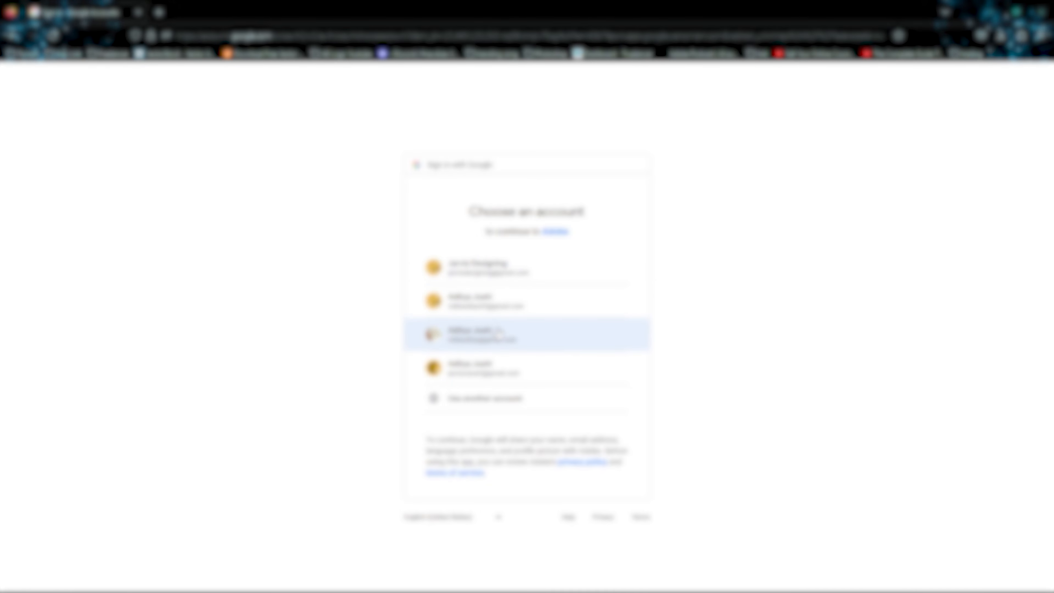
left_click(499, 335)
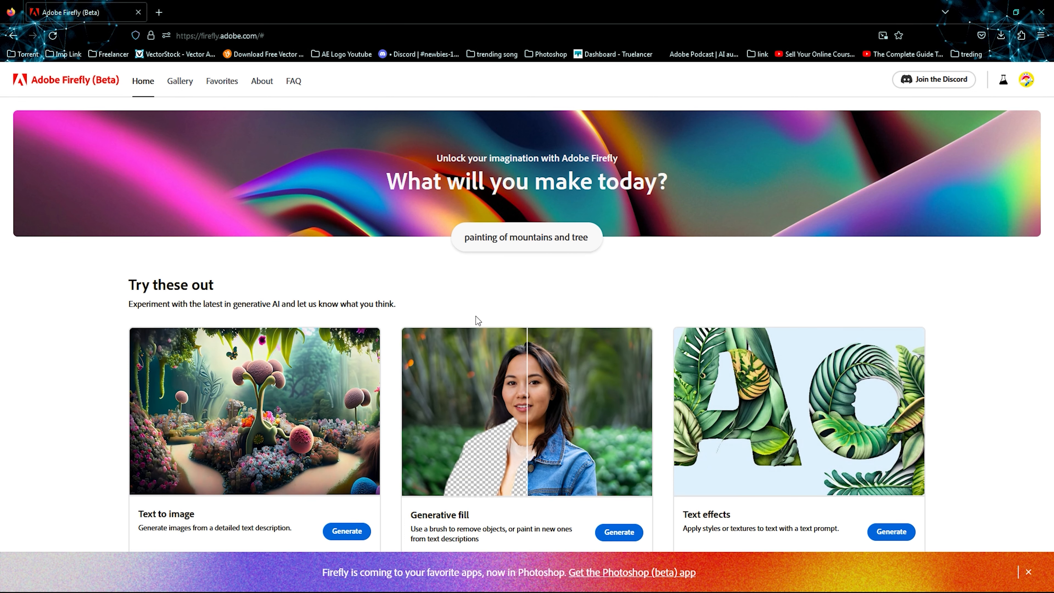
left_click(1026, 79)
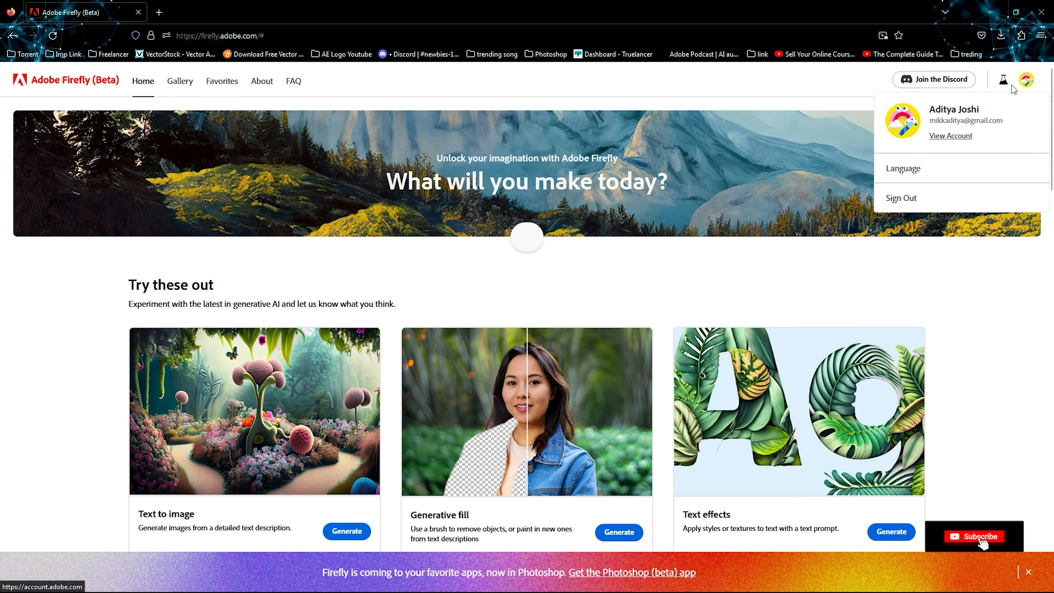
left_click(1023, 82)
Look through the Firefly features on the home page and open the Text to image generator.
scroll(238, 464, "down", 2)
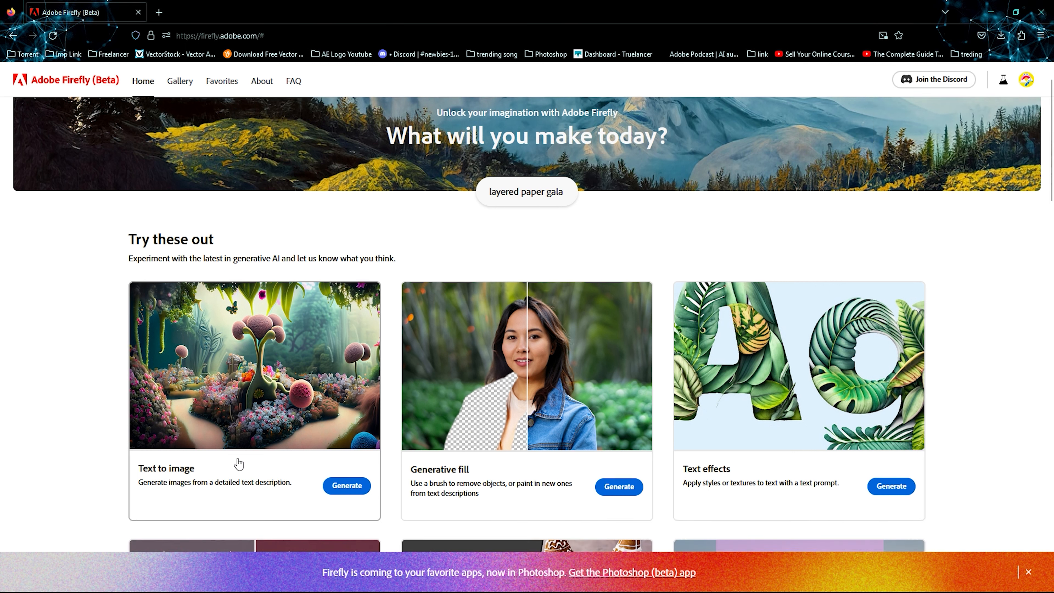
scroll(587, 340, "down", 5)
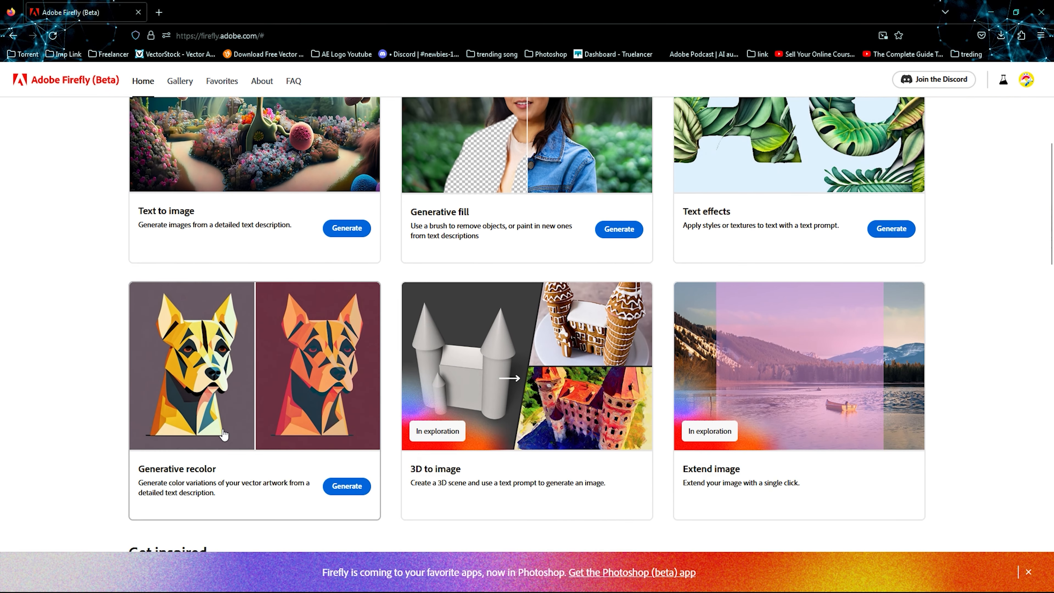
scroll(315, 305, "up", 4)
scroll(263, 481, "down", 2)
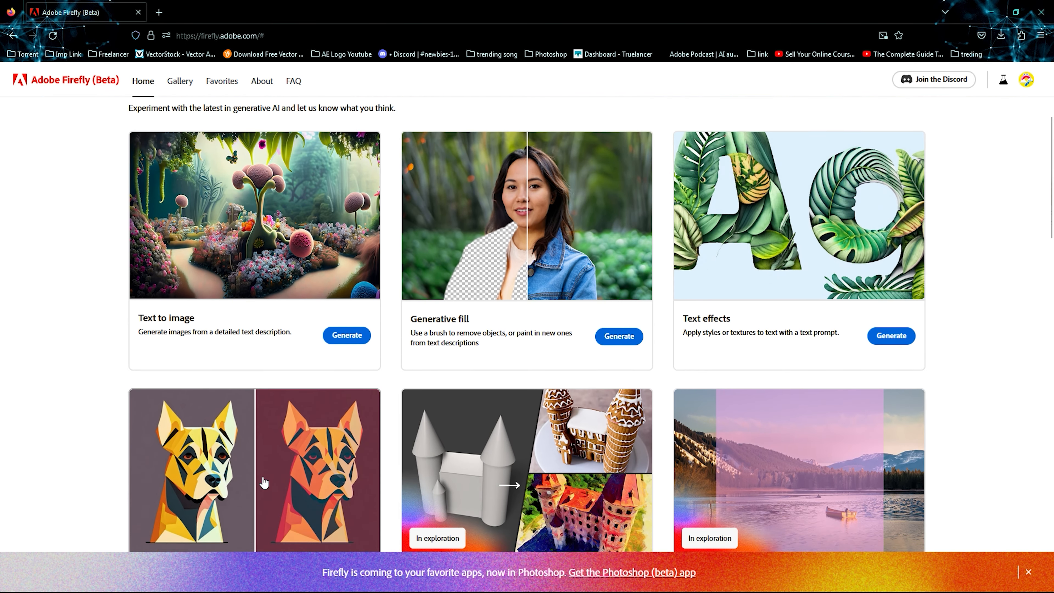
scroll(249, 457, "up", 2)
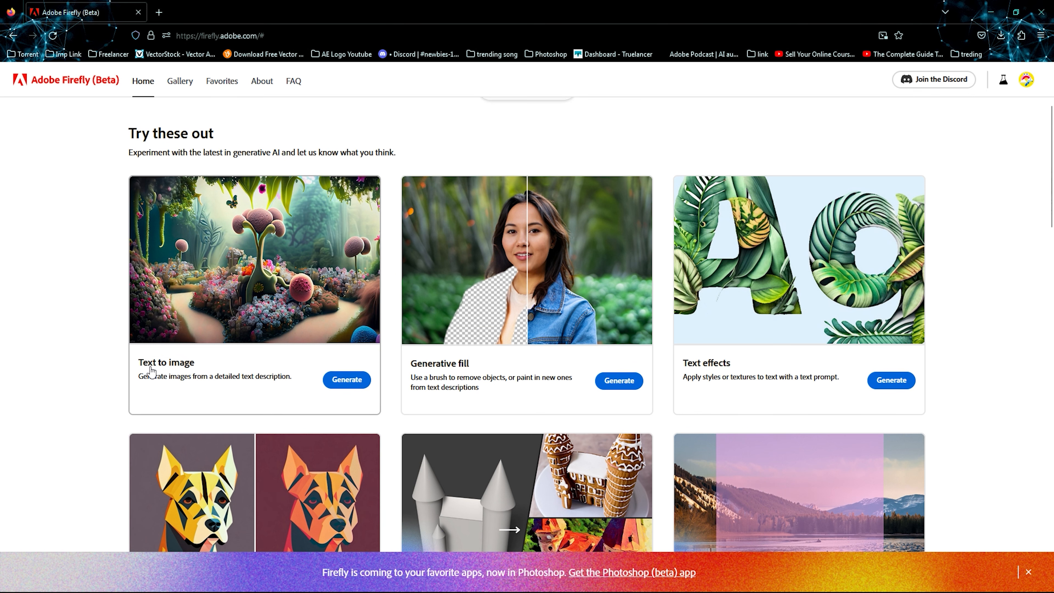
left_click(352, 379)
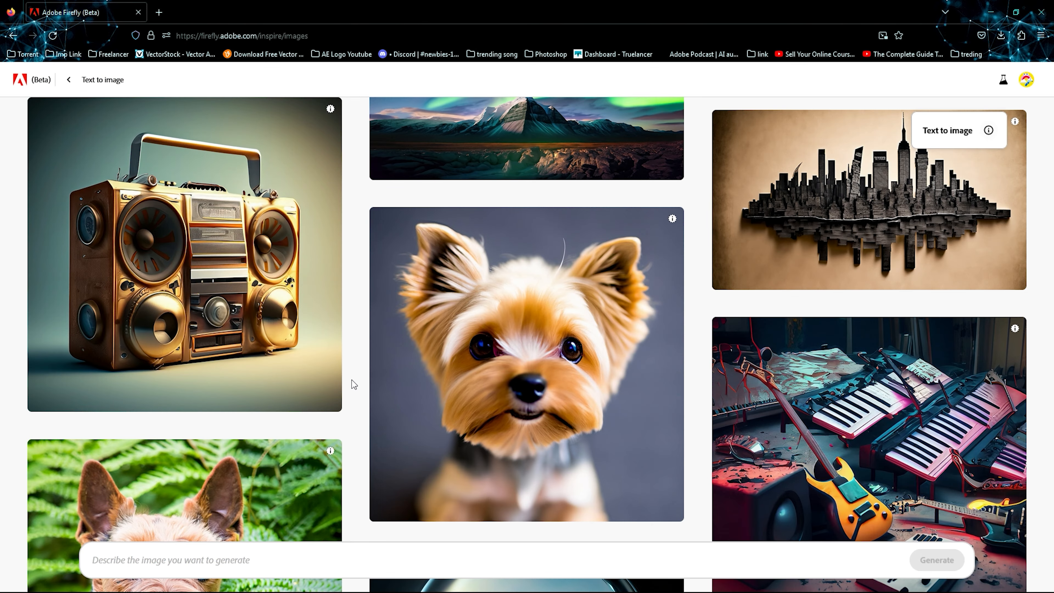
Browse the Text to image gallery and examine the sample images and the prompts behind them.
scroll(272, 432, "up", 9)
scroll(272, 432, "up", 17)
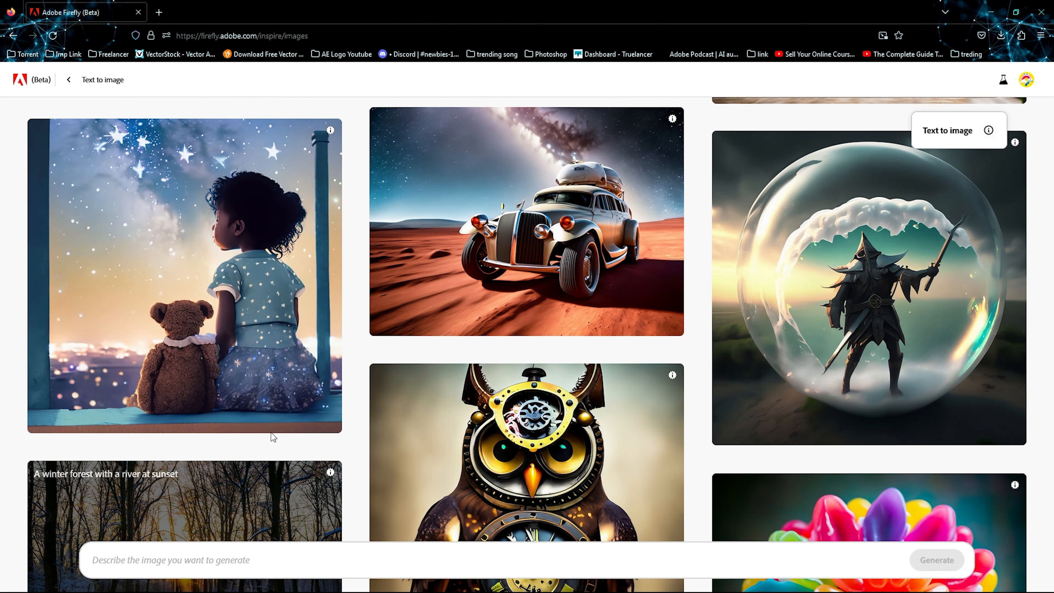
scroll(272, 438, "up", 5)
scroll(266, 457, "up", 4)
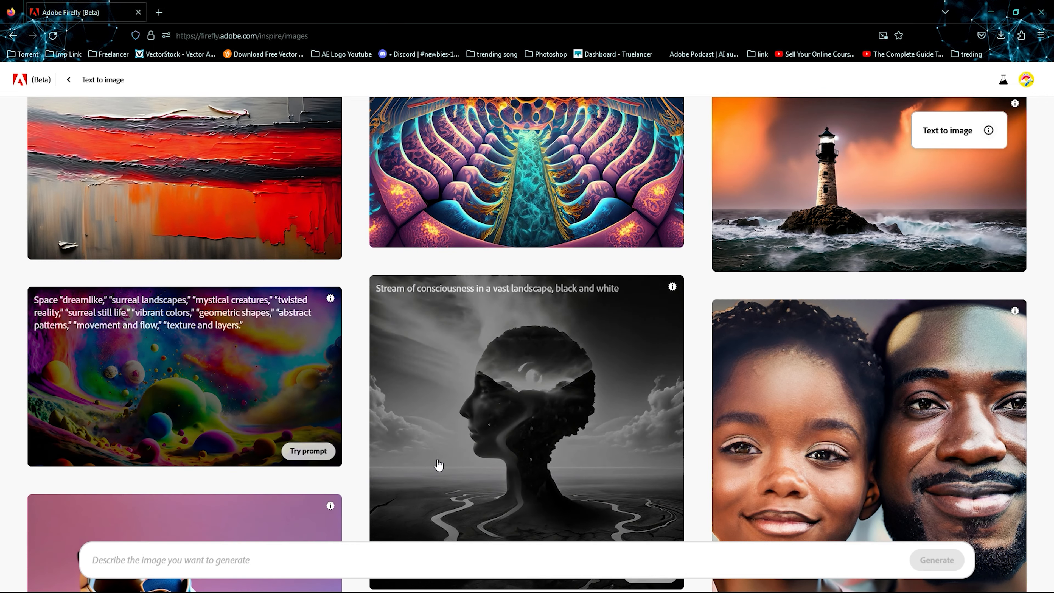
scroll(266, 456, "up", 5)
scroll(438, 465, "up", 1)
scroll(438, 465, "up", 11)
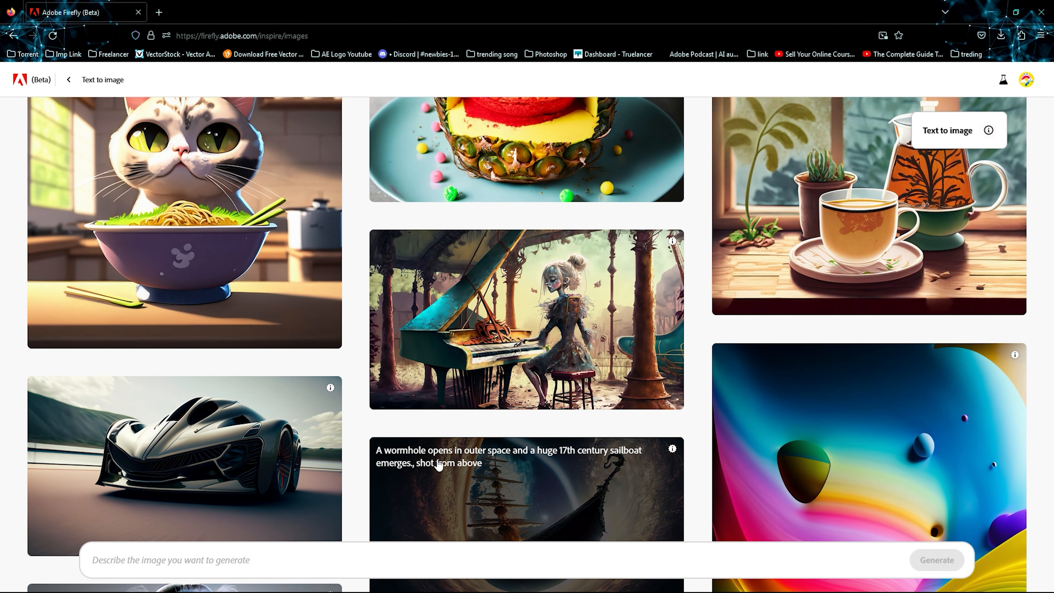
scroll(438, 465, "up", 14)
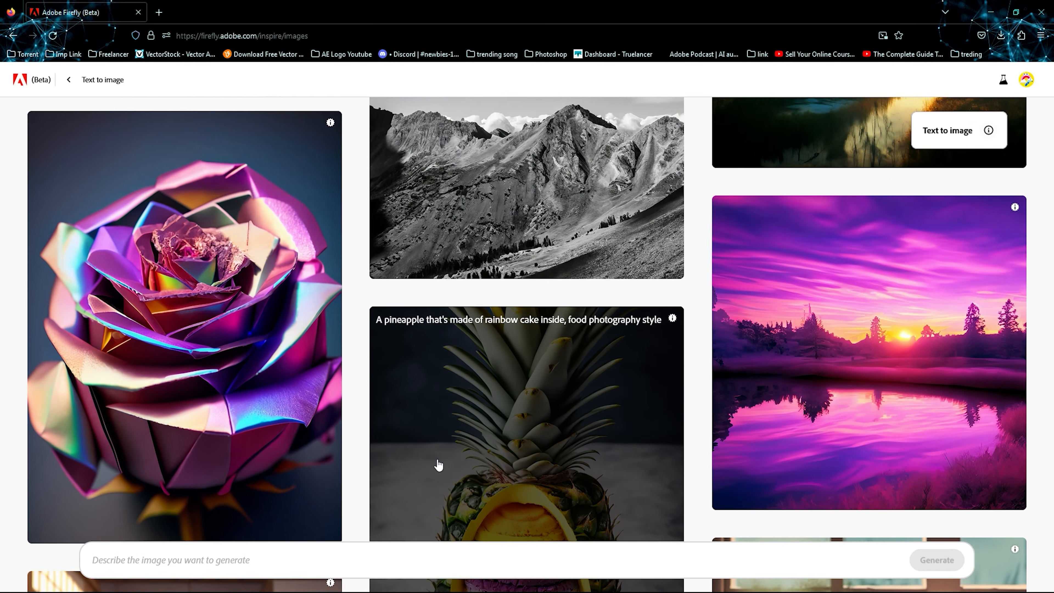
scroll(438, 465, "up", 8)
scroll(438, 465, "up", 6)
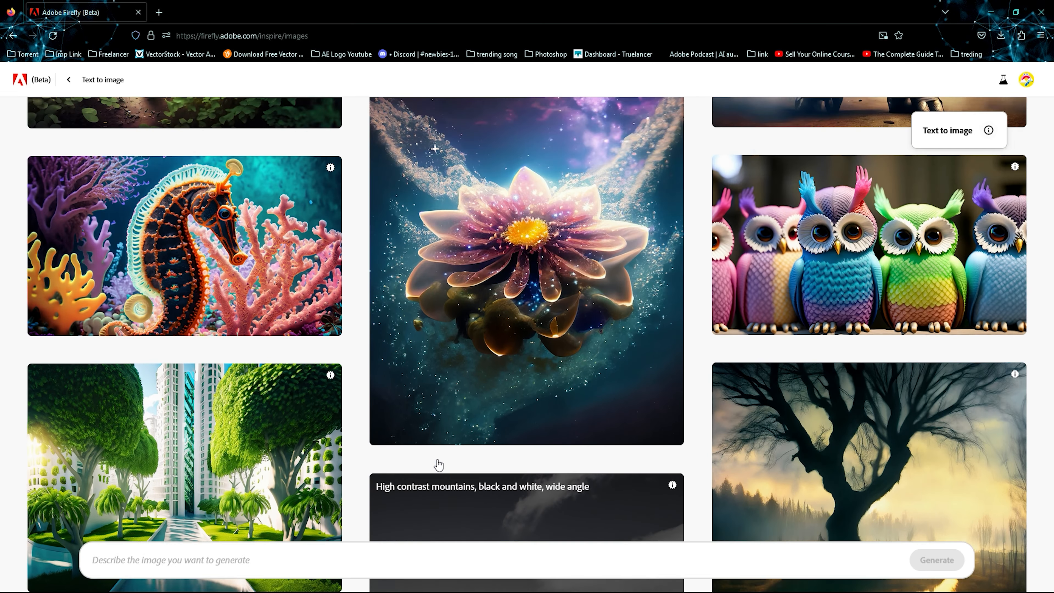
scroll(438, 465, "up", 12)
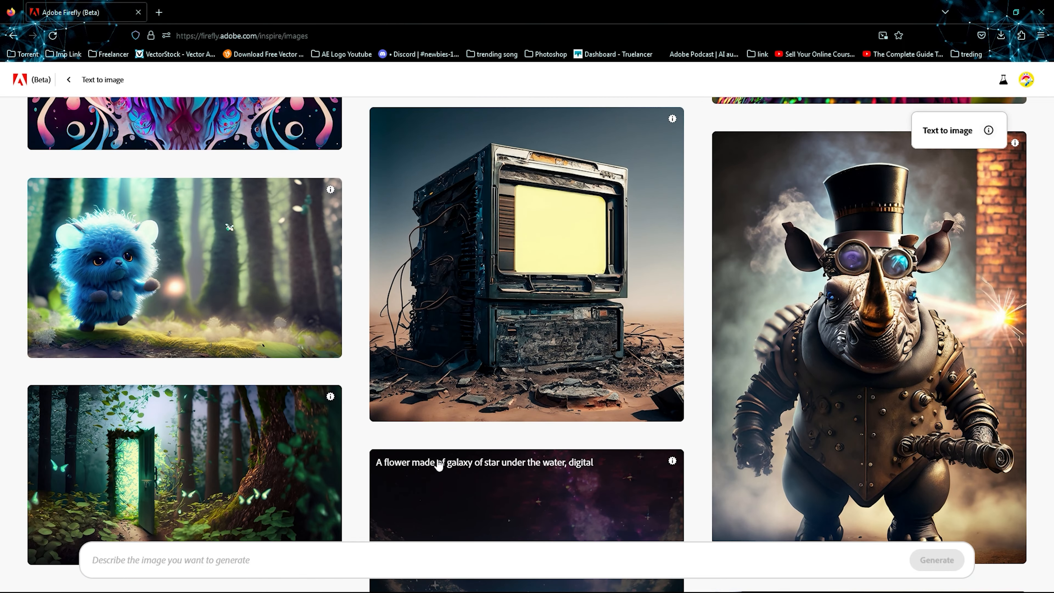
scroll(438, 465, "up", 5)
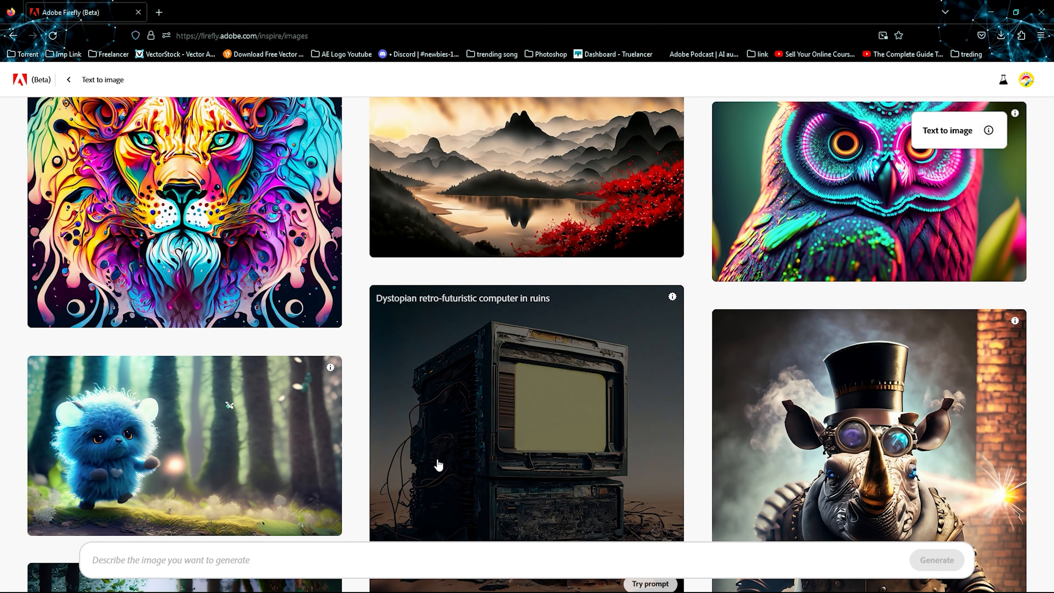
scroll(438, 465, "up", 12)
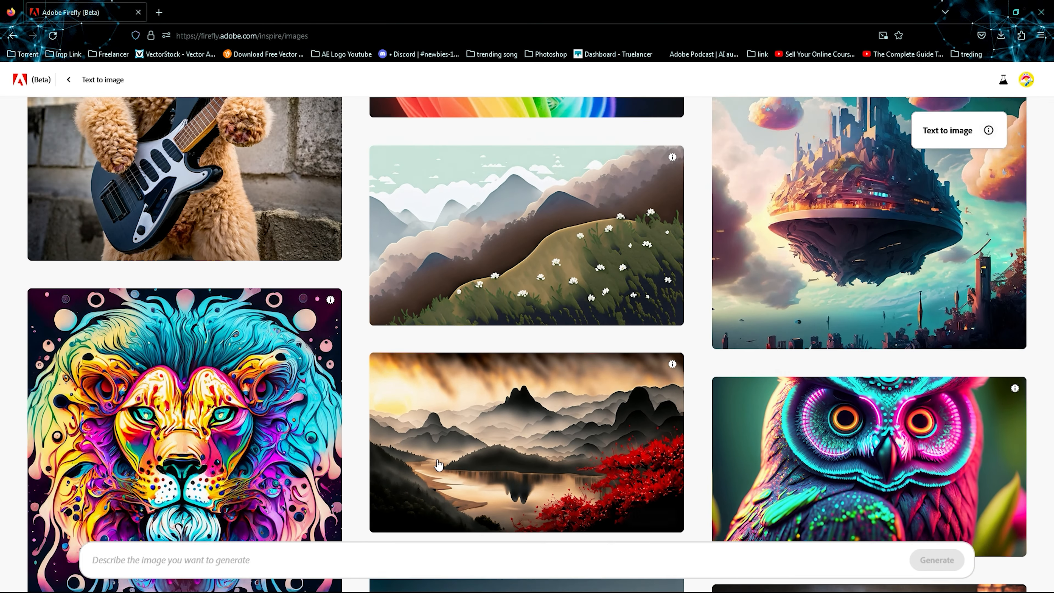
scroll(438, 464, "up", 15)
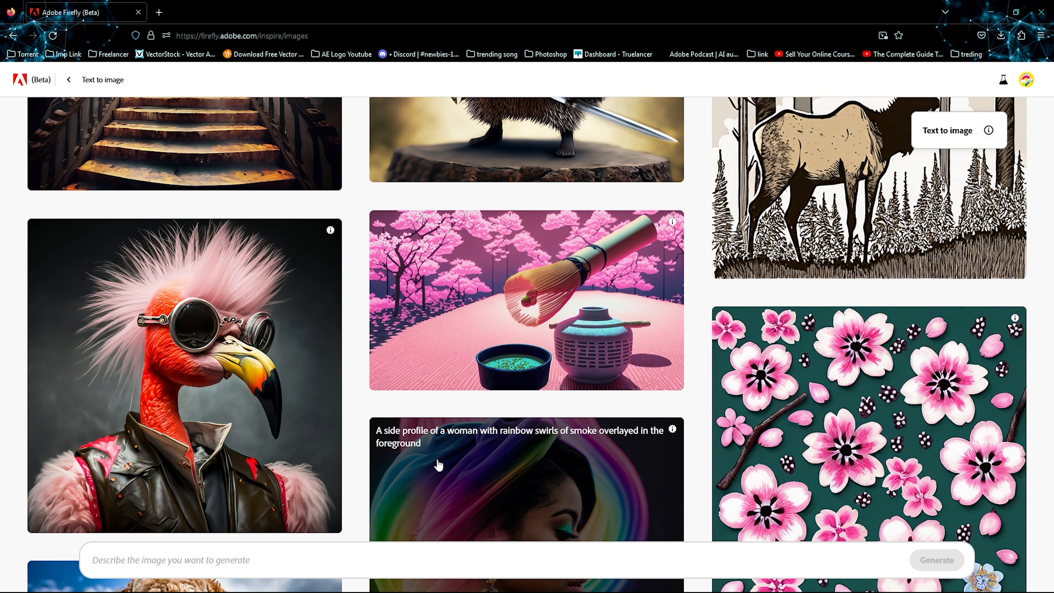
scroll(438, 465, "up", 17)
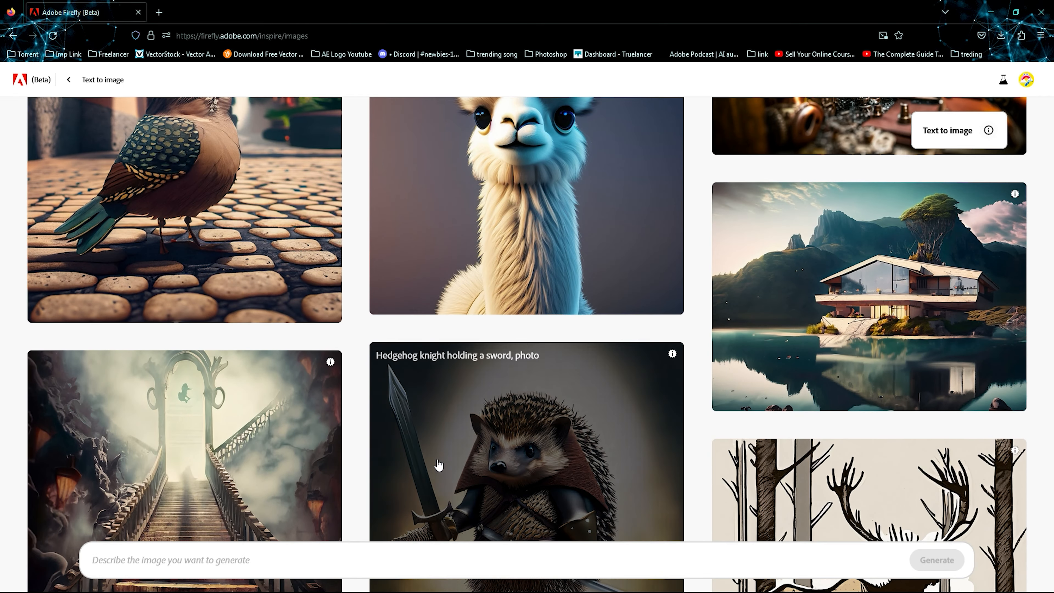
scroll(438, 465, "up", 2)
scroll(438, 465, "up", 8)
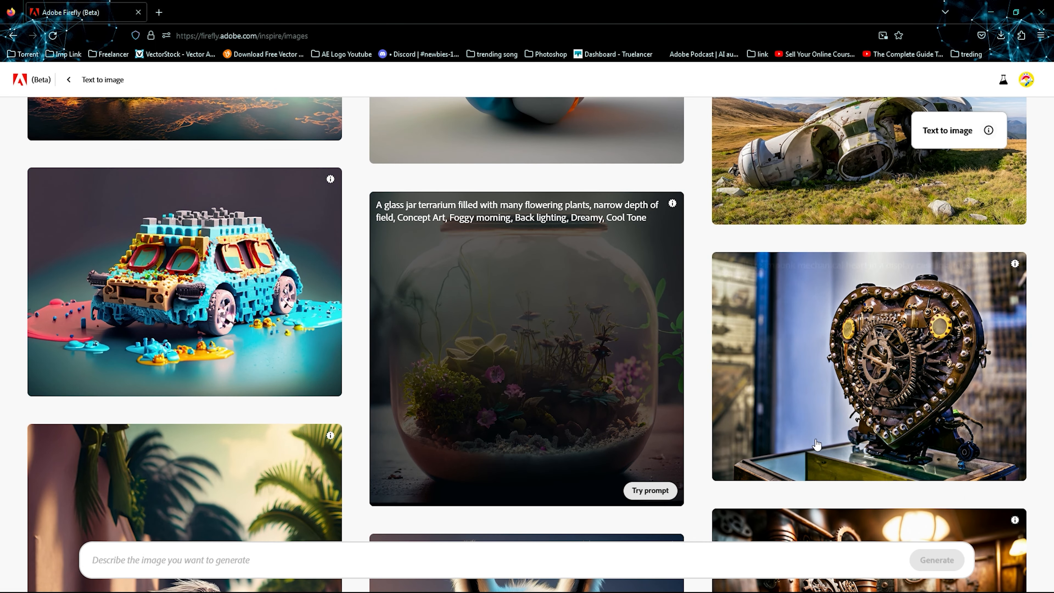
mouse_move(841, 274)
scroll(452, 481, "up", 3)
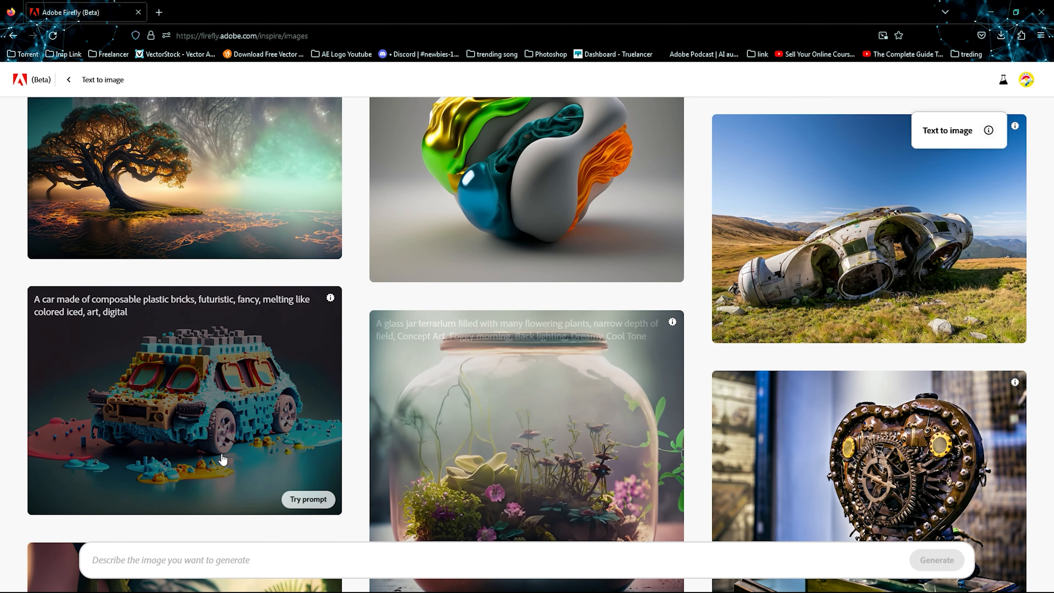
scroll(481, 451, "up", 8)
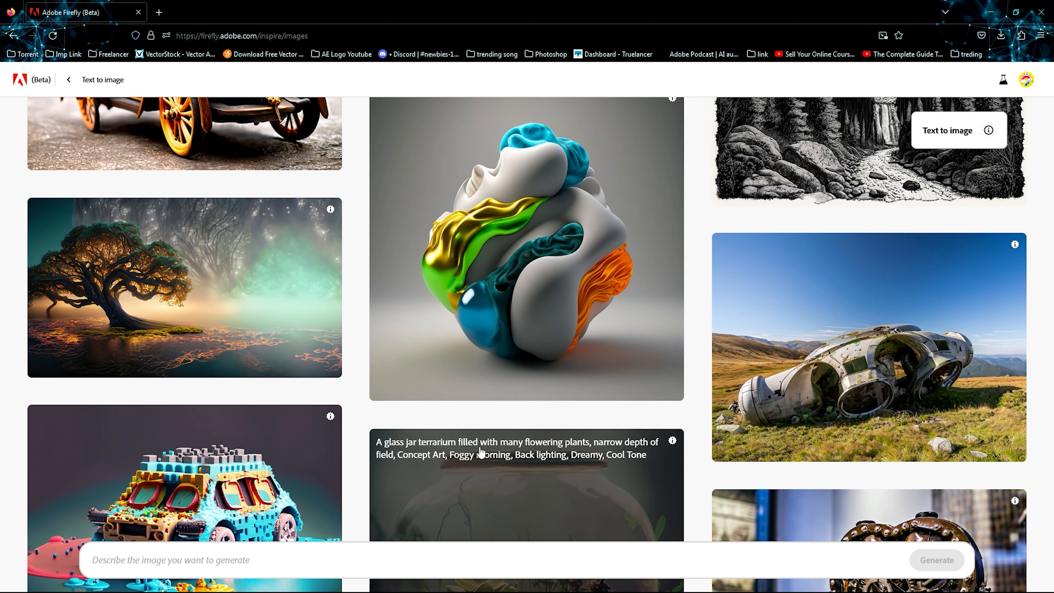
scroll(480, 452, "up", 15)
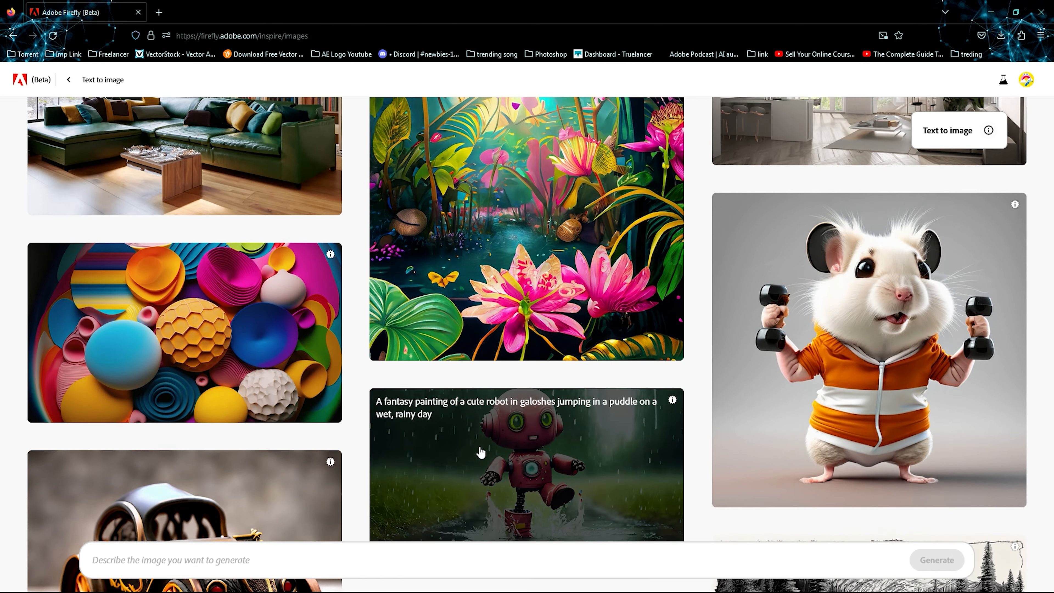
scroll(480, 451, "up", 11)
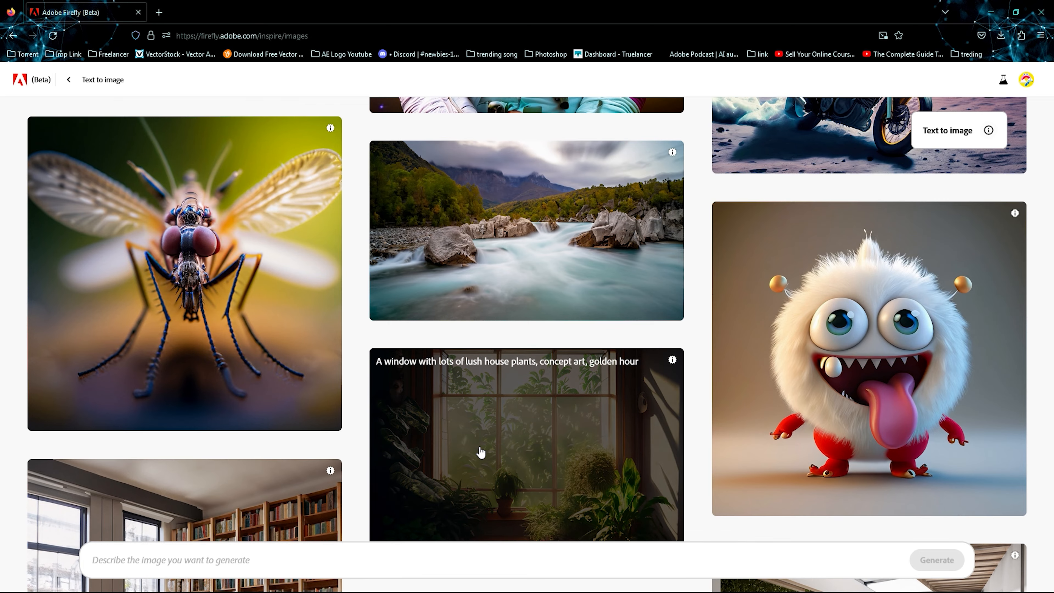
scroll(481, 451, "up", 6)
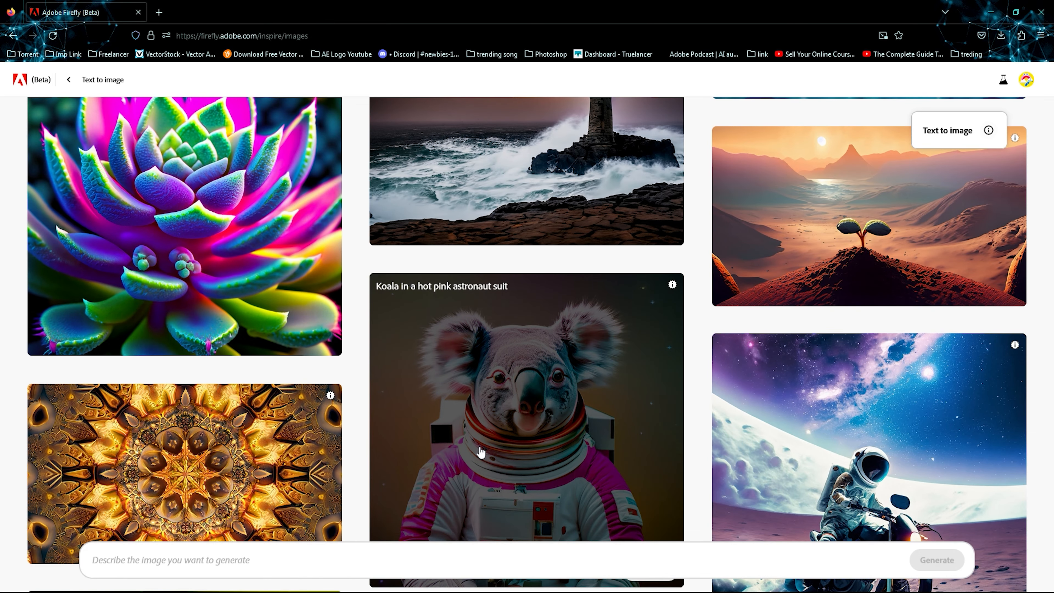
scroll(481, 451, "up", 10)
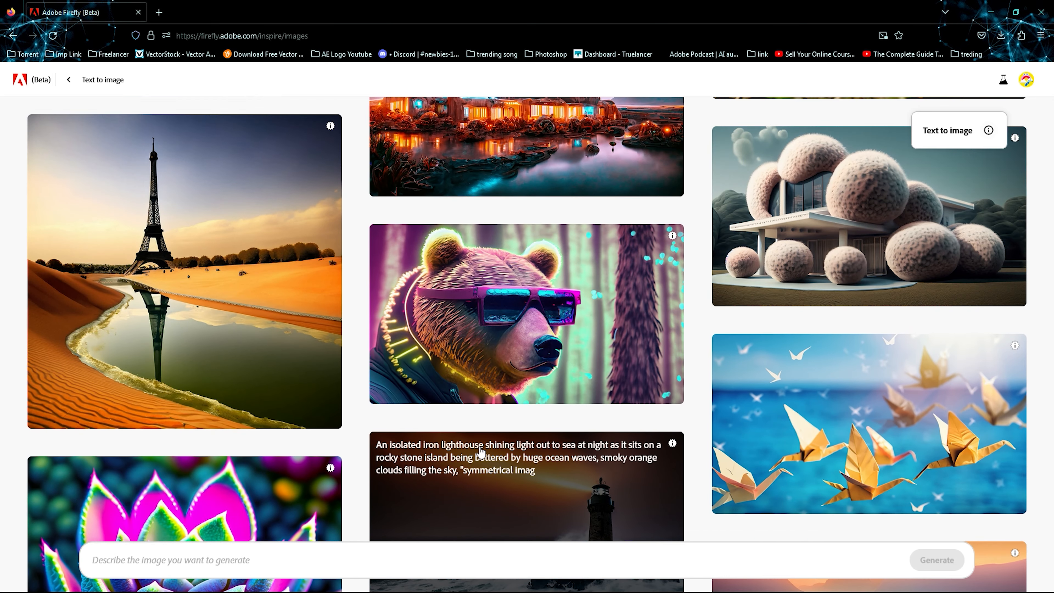
scroll(481, 452, "up", 6)
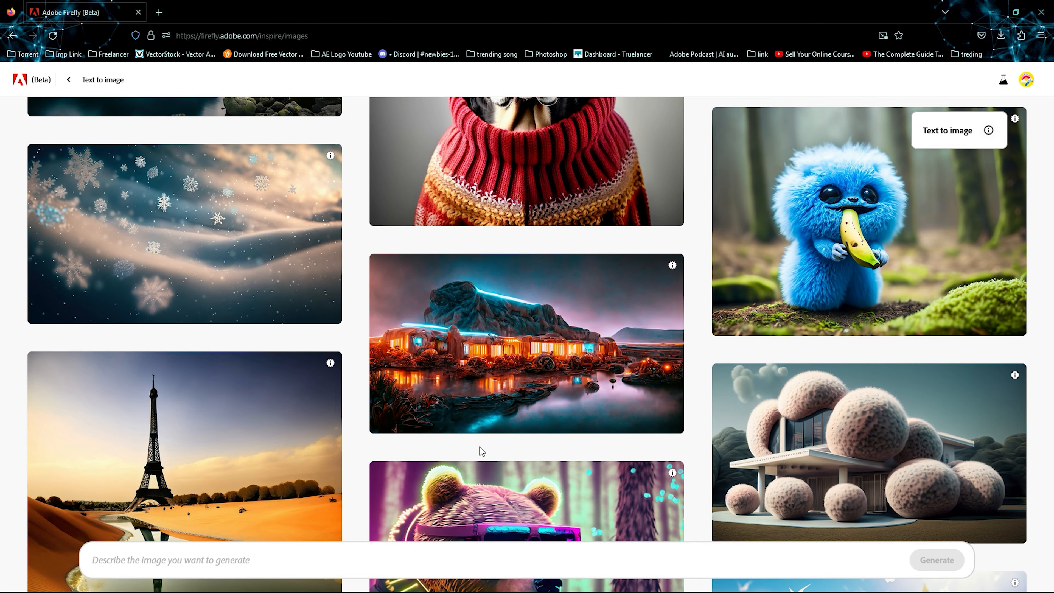
scroll(481, 452, "up", 9)
scroll(480, 452, "up", 20)
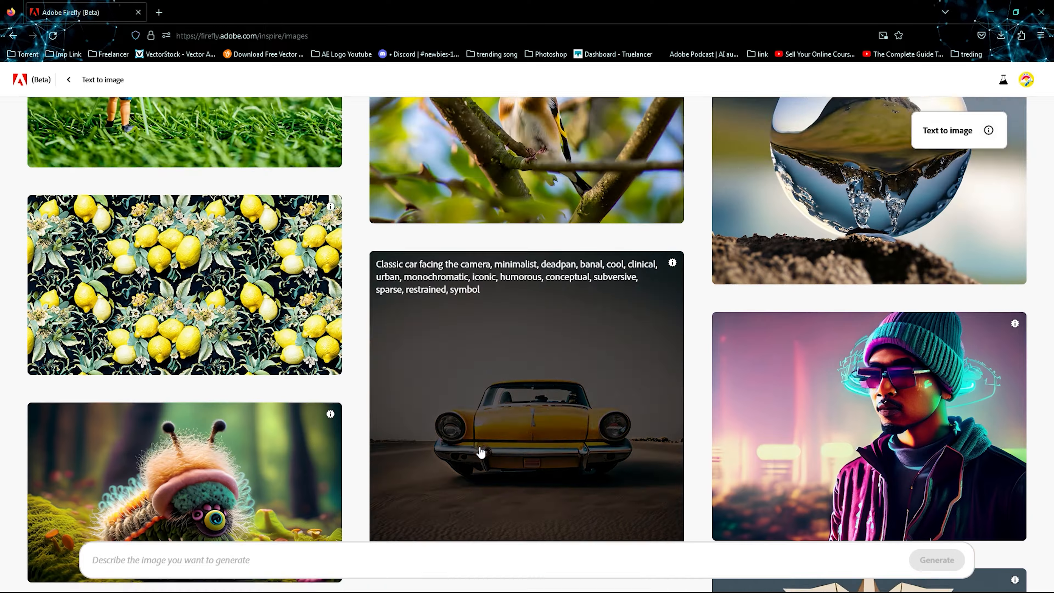
scroll(480, 452, "up", 20)
scroll(480, 452, "up", 20)
scroll(481, 452, "down", 8)
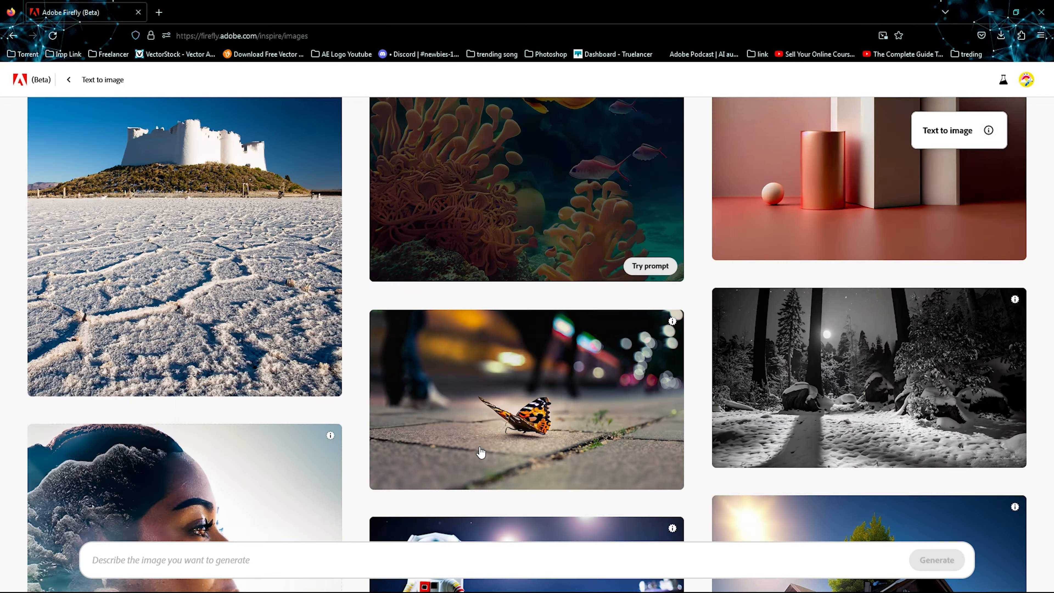
Find the gallery sample of a small door in a forest with butterflies and try its prompt.
scroll(481, 452, "up", 20)
scroll(481, 452, "up", 20)
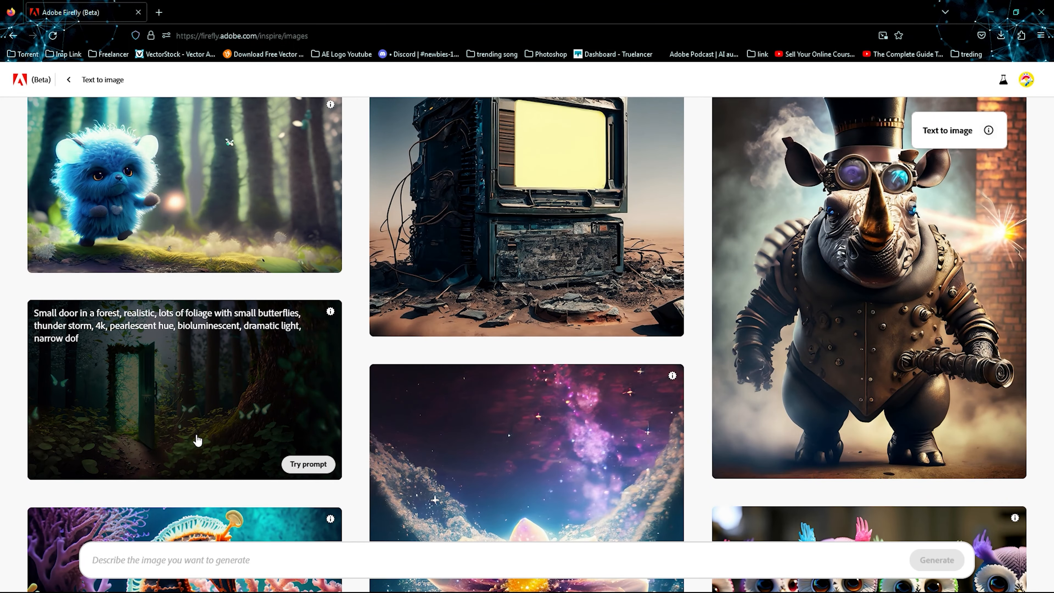
left_click(240, 396)
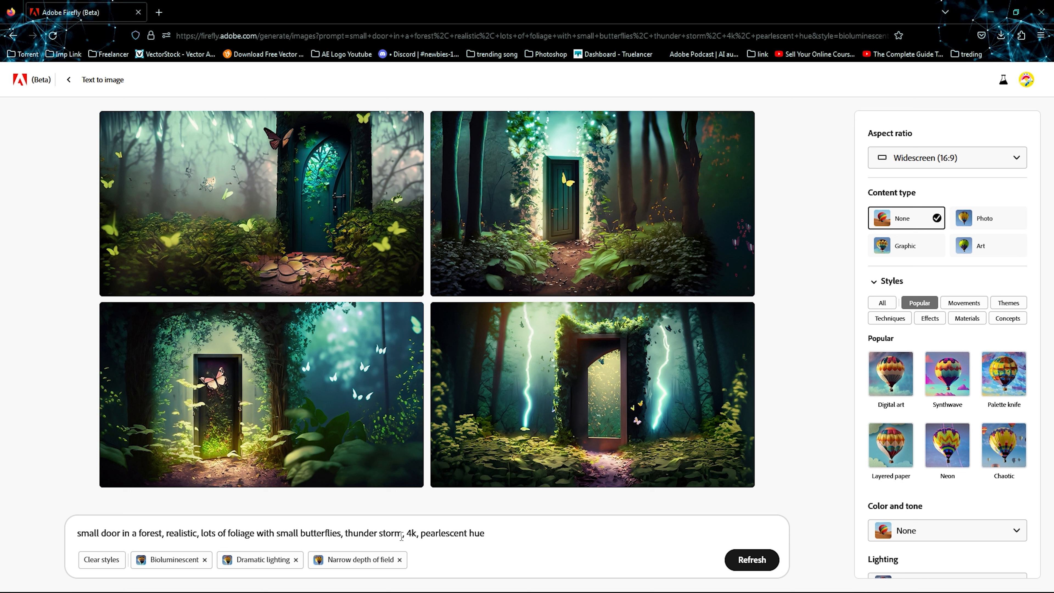
Replace the whole prompt with "indian haritage house in sahara desert, ultra realistic, 4k".
left_click_drag(512, 533, 56, 529)
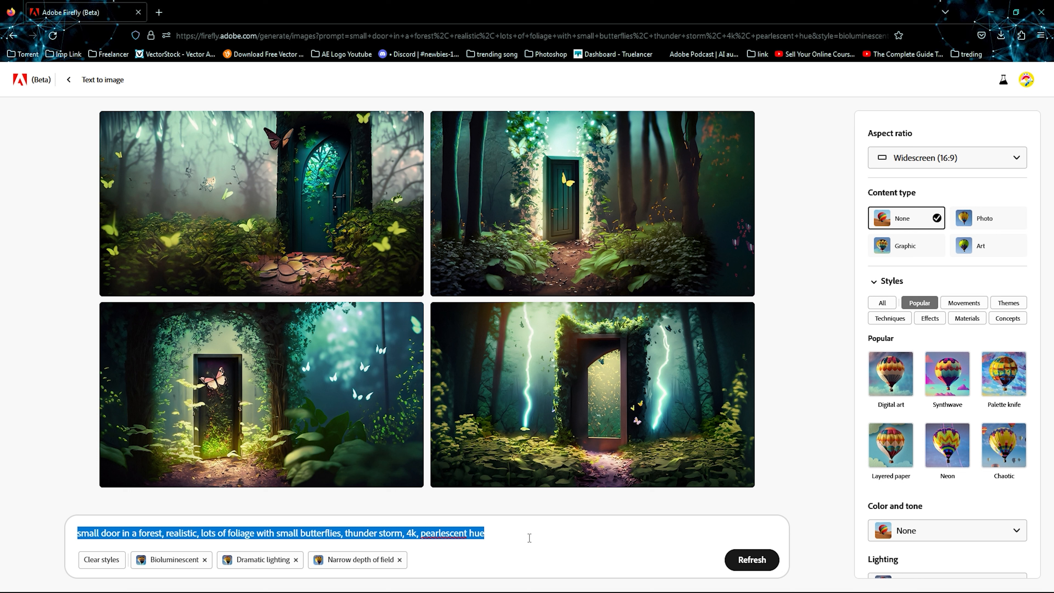
type("indian")
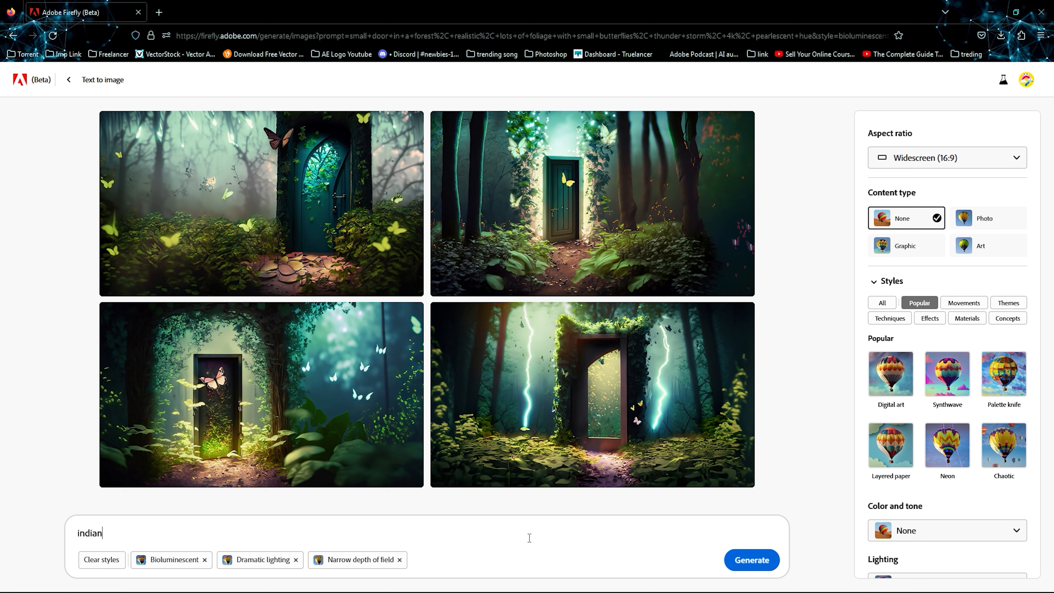
type(" haritage house in sahara ")
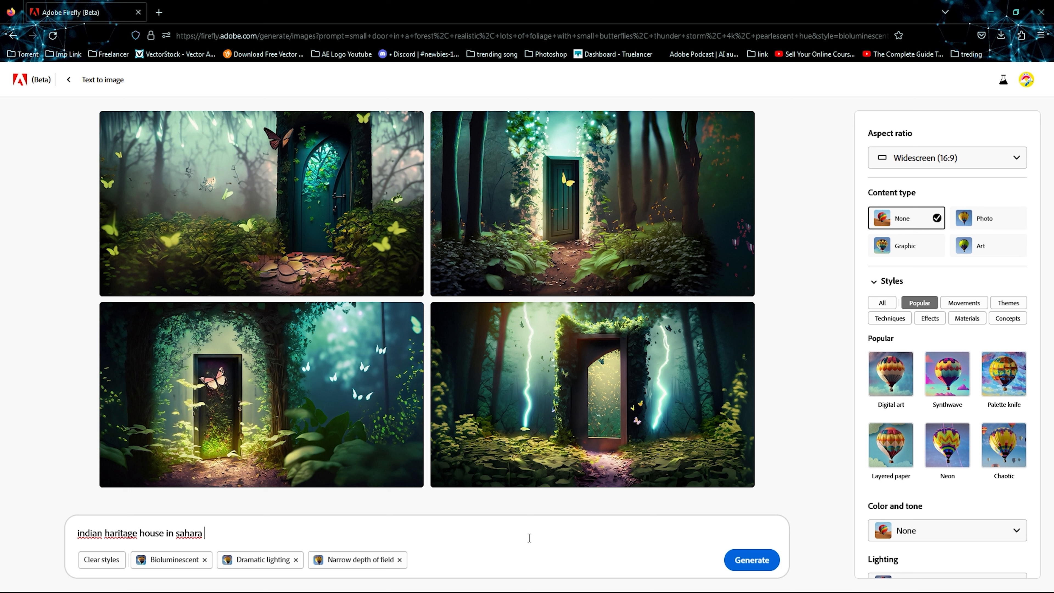
type("desert, ultra realistic, 4k")
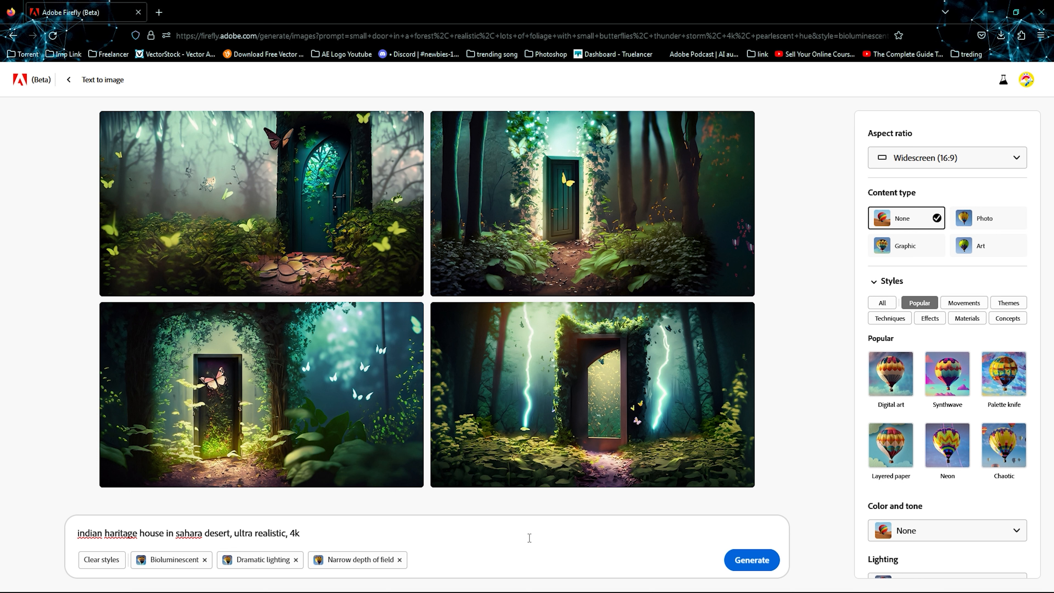
scroll(965, 521, "down", 2)
scroll(948, 487, "up", 2)
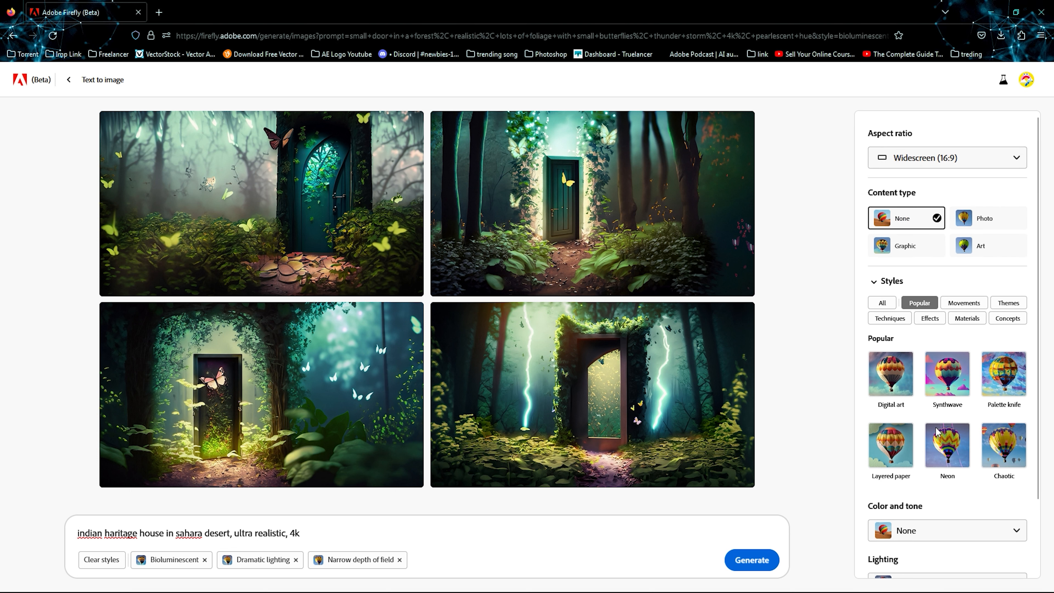
Generate images from the Indian heritage house prompt and refresh the results twice for new sets.
scroll(935, 484, "down", 2)
scroll(934, 484, "up", 2)
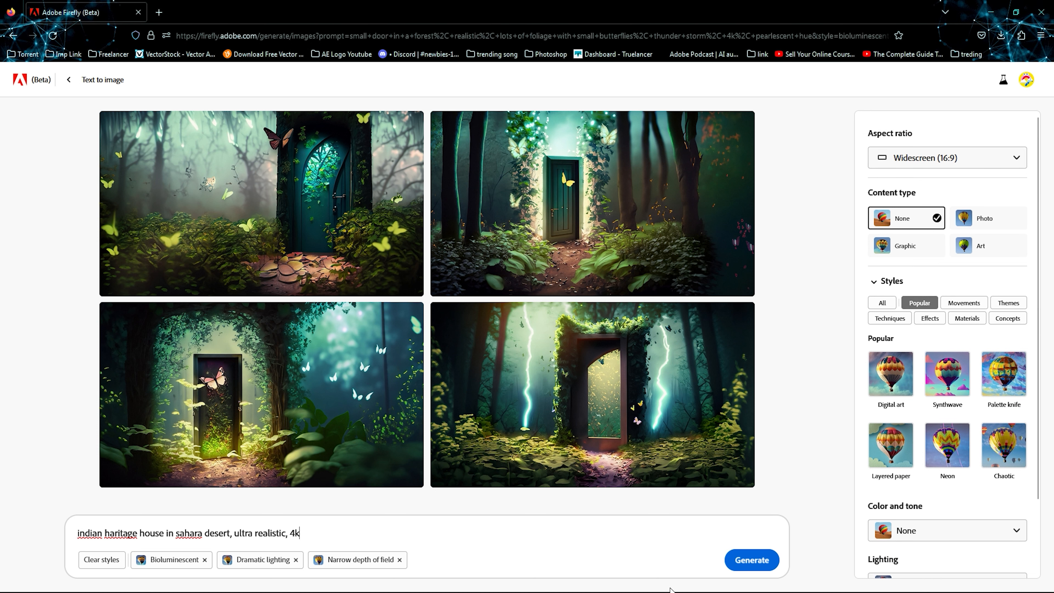
left_click(754, 562)
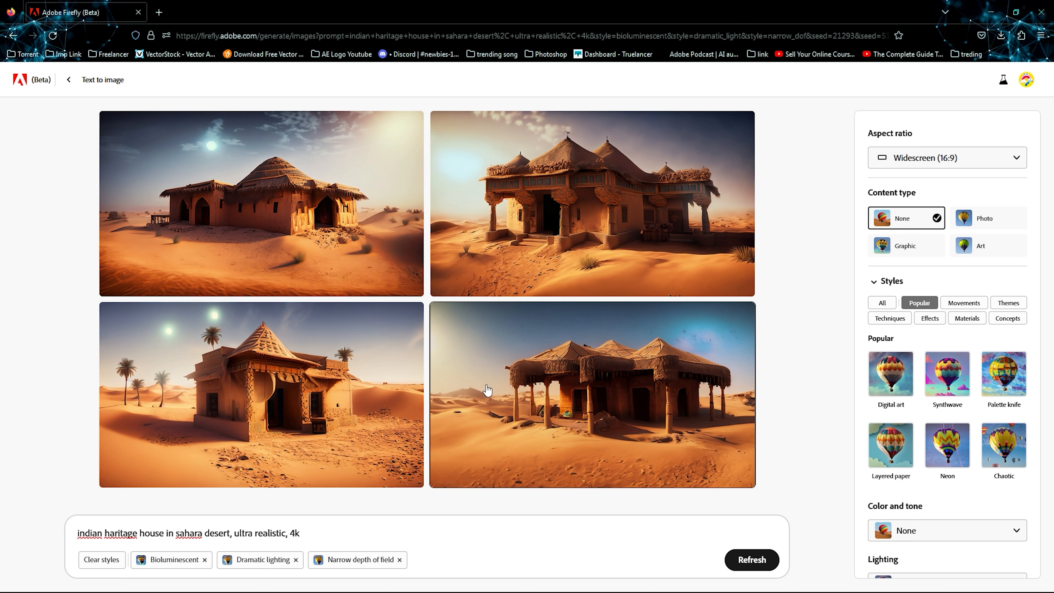
mouse_move(585, 217)
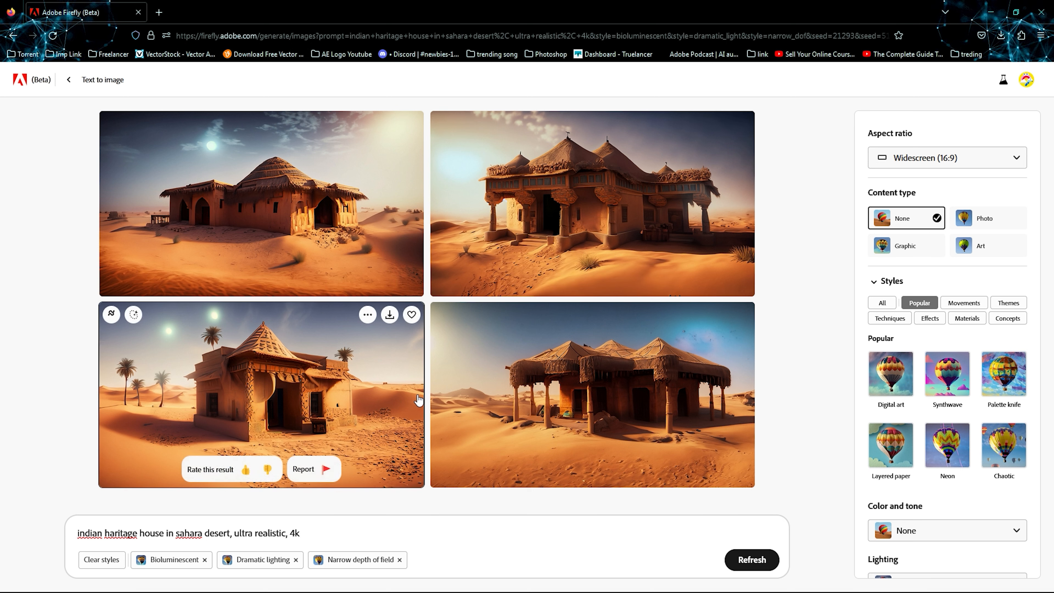
left_click(753, 566)
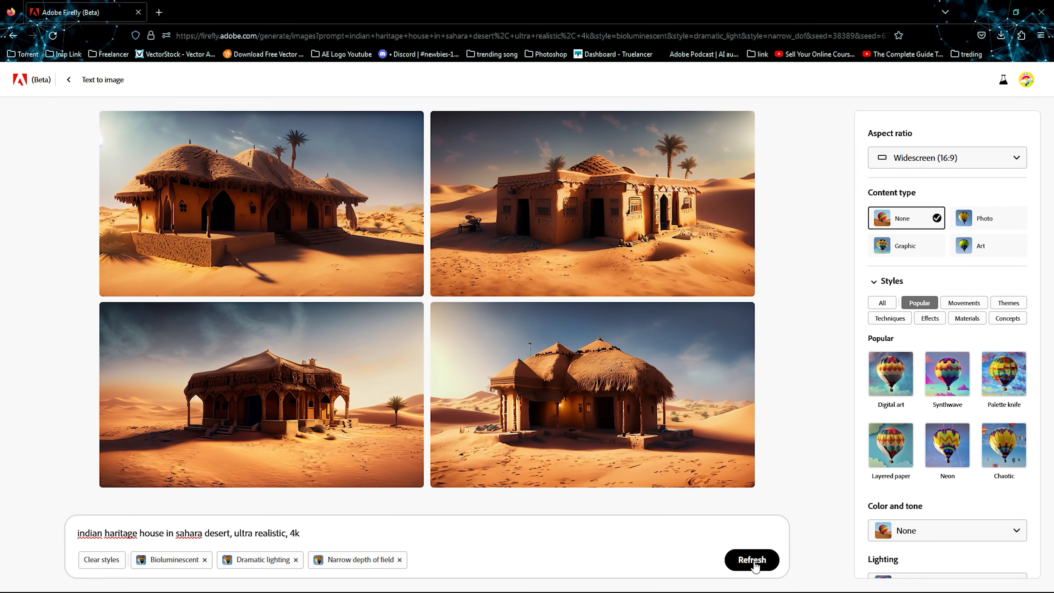
mouse_move(625, 205)
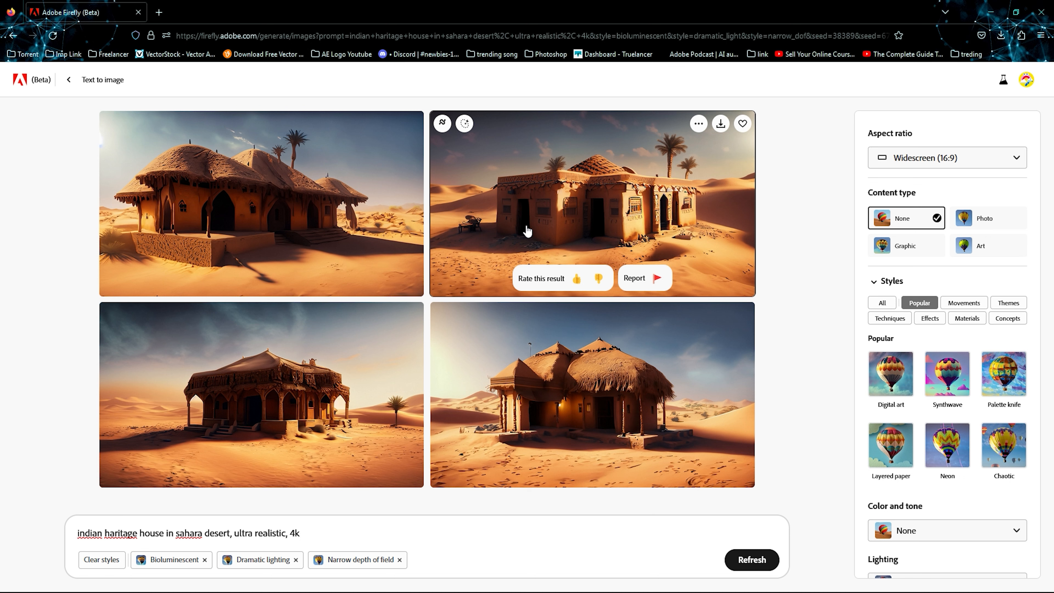
left_click(748, 561)
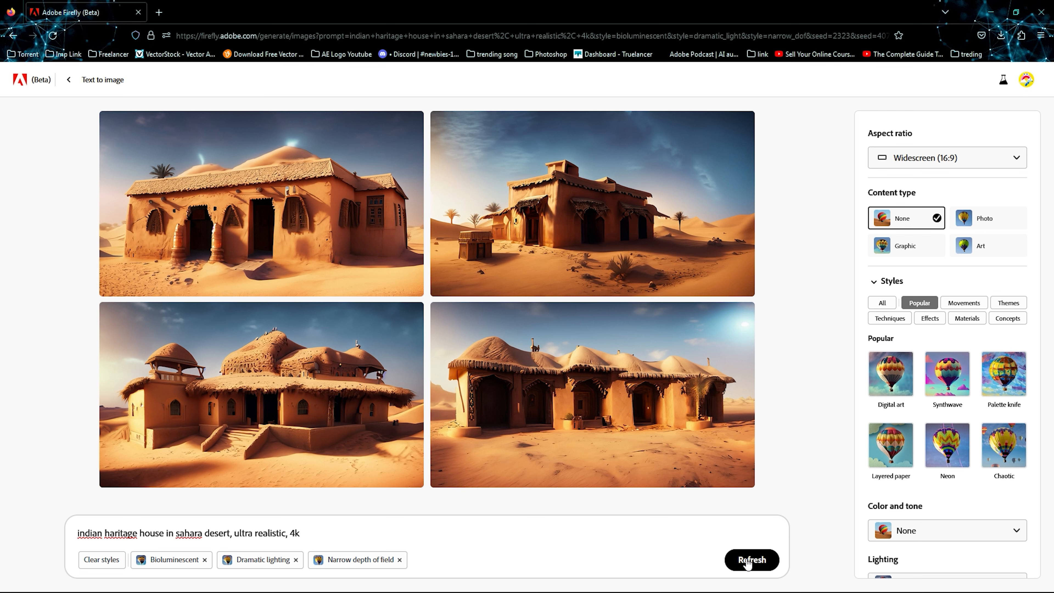
Enlarge the second result, the flat-roofed house with a small hut beside it, and generate images similar to it.
mouse_move(533, 249)
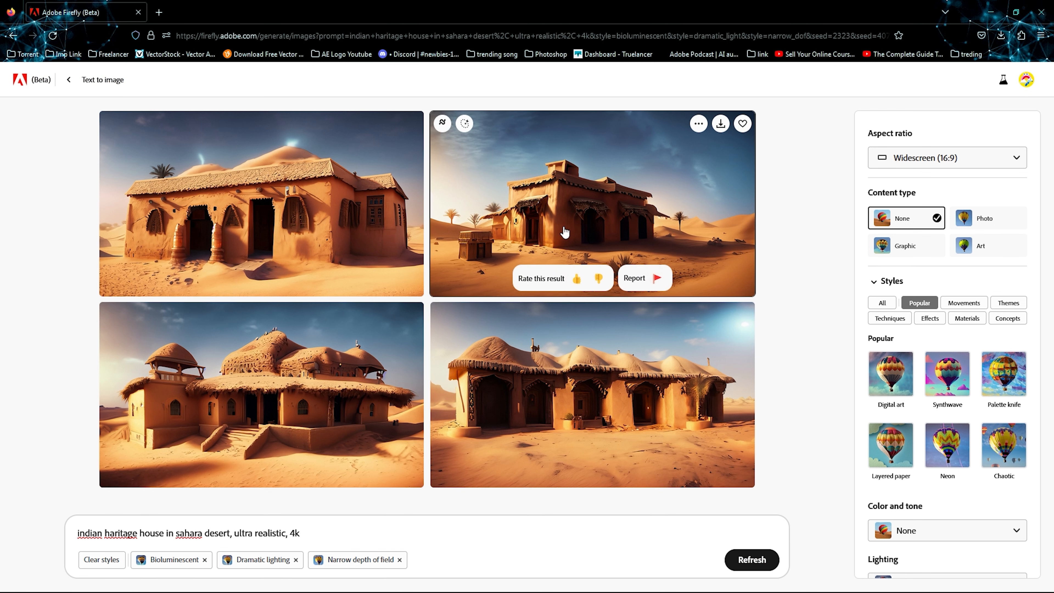
left_click(565, 231)
mouse_move(644, 303)
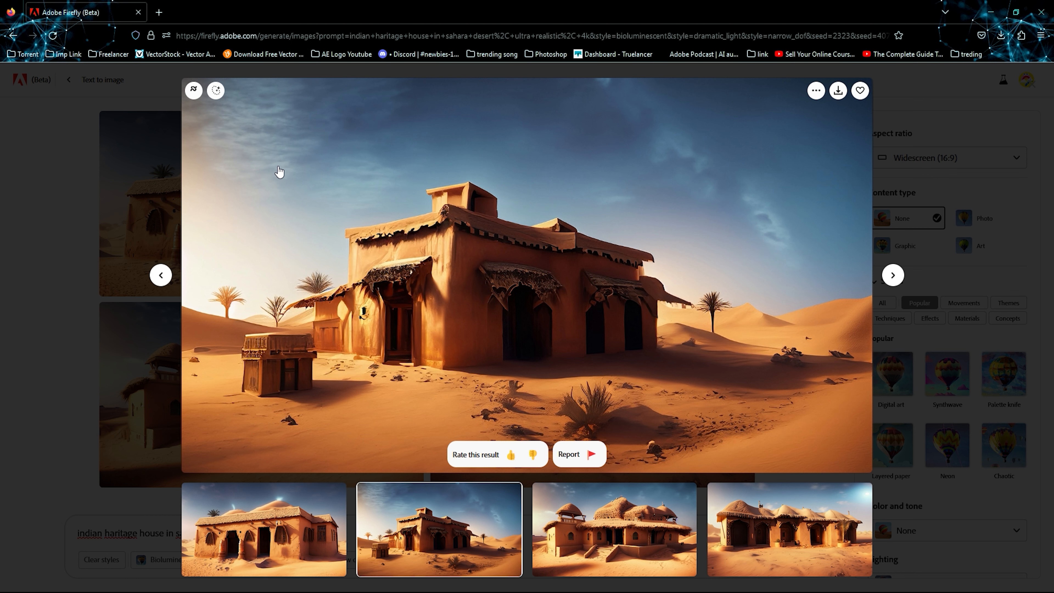
left_click(194, 91)
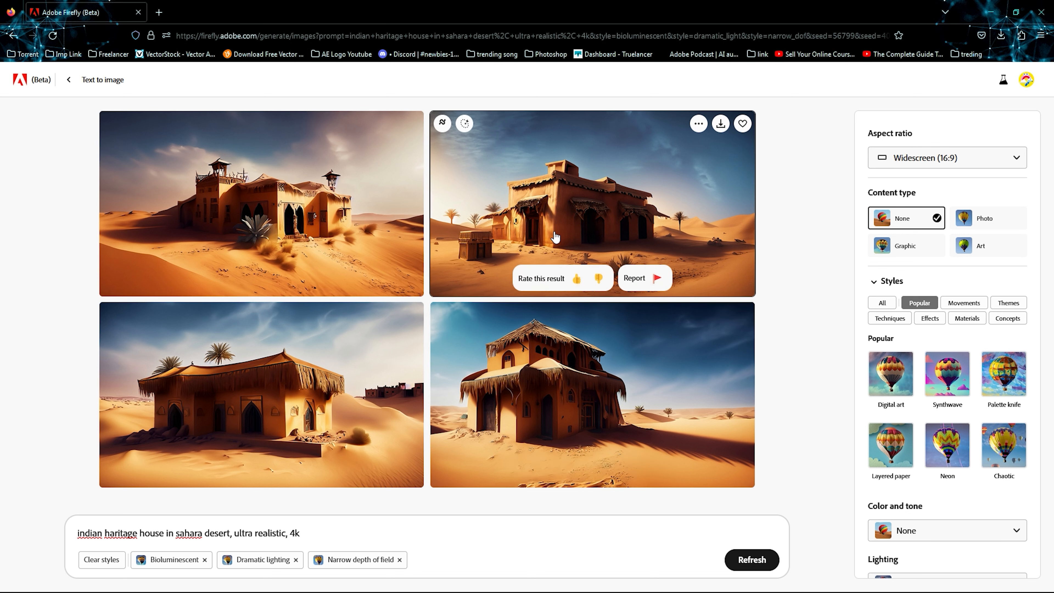
Open the same flat-roofed house image in Generative Fill.
left_click(542, 217)
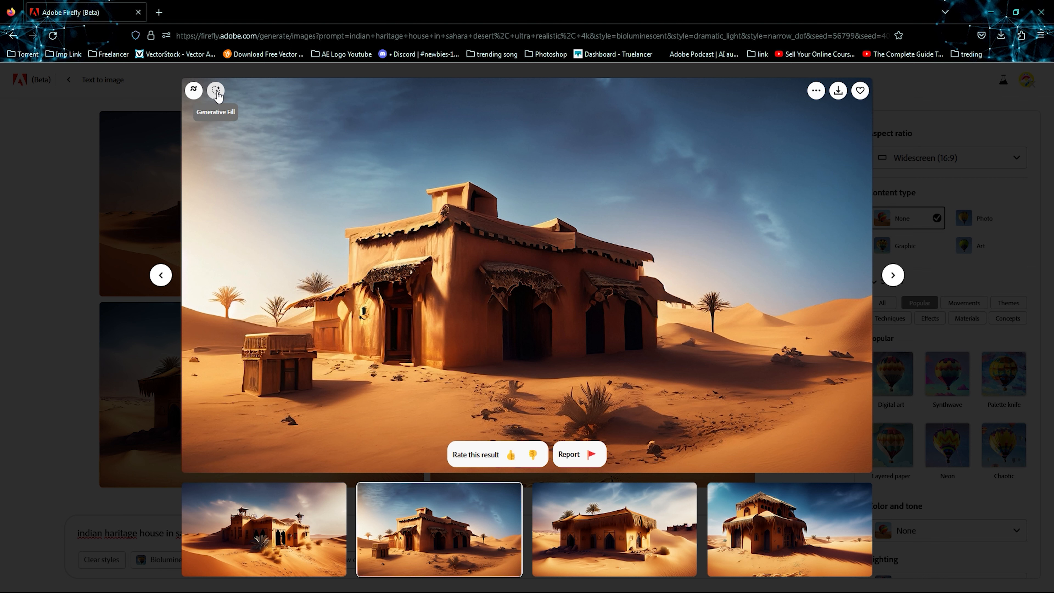
left_click(217, 91)
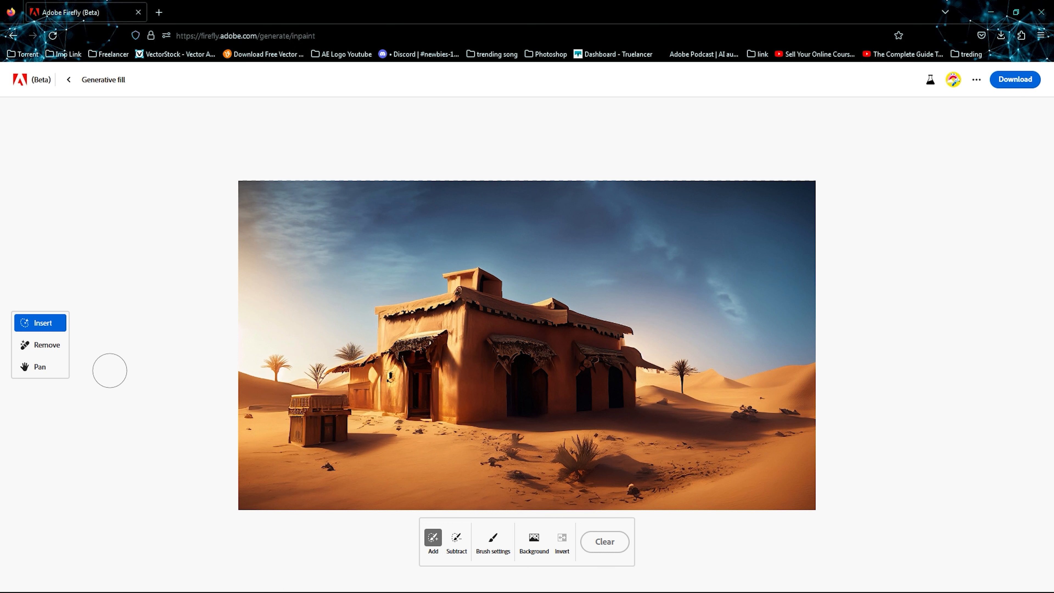
left_click(40, 368)
mouse_move(510, 405)
left_mouse_down()
mouse_move(491, 337)
mouse_move(421, 435)
mouse_move(594, 365)
mouse_move(501, 359)
mouse_move(498, 389)
left_mouse_up()
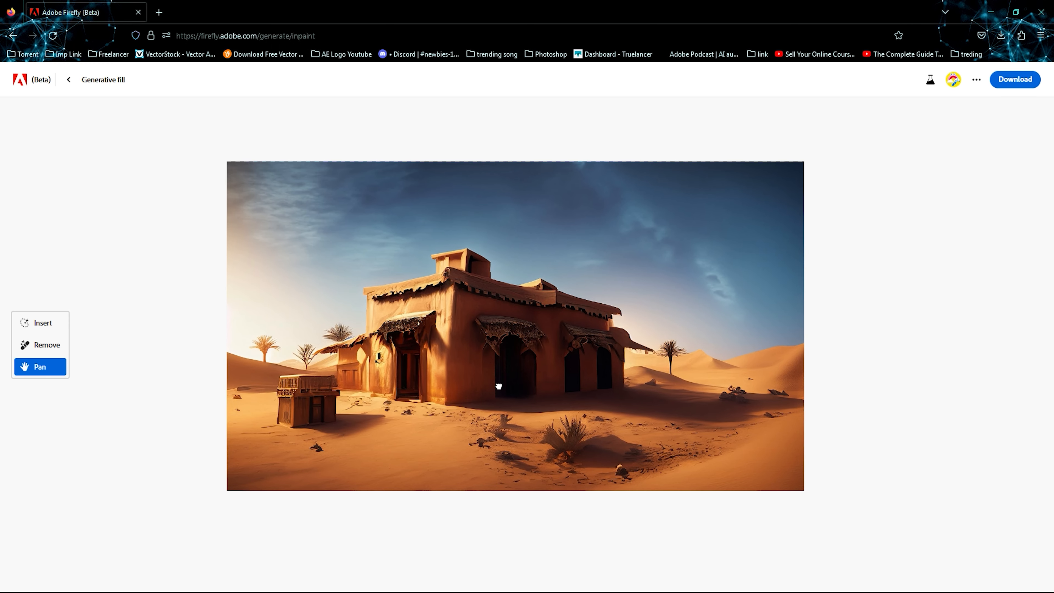
Brush over the shrub and stones on the sand in front of the house and remove them.
left_click(44, 348)
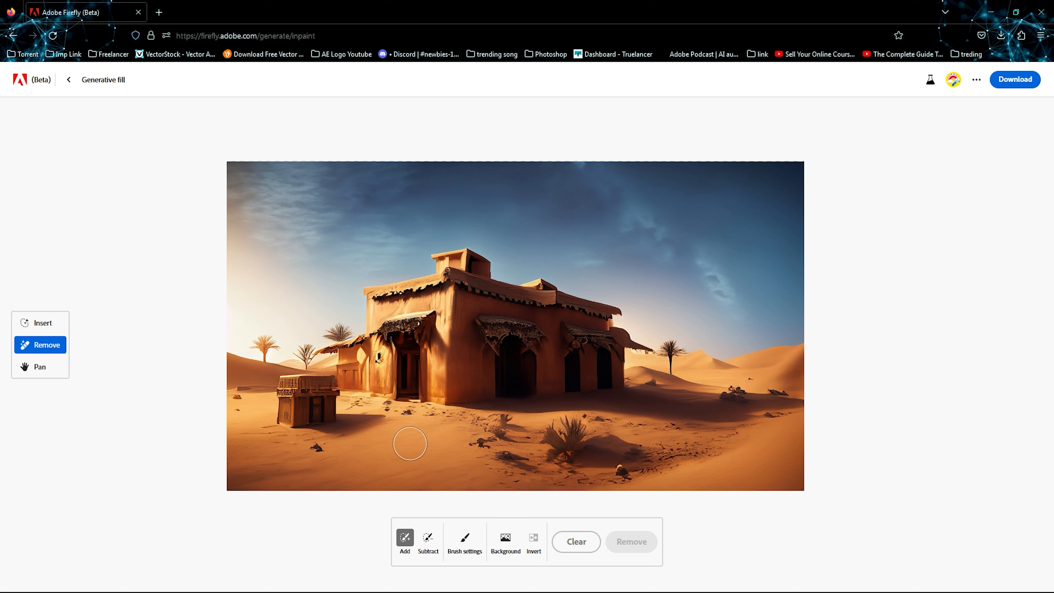
mouse_move(501, 426)
left_mouse_down()
mouse_move(488, 447)
mouse_move(509, 457)
mouse_move(685, 461)
mouse_move(637, 442)
mouse_move(513, 428)
mouse_move(616, 425)
mouse_move(670, 439)
mouse_move(677, 452)
mouse_move(600, 446)
mouse_move(523, 420)
mouse_move(516, 444)
left_mouse_up()
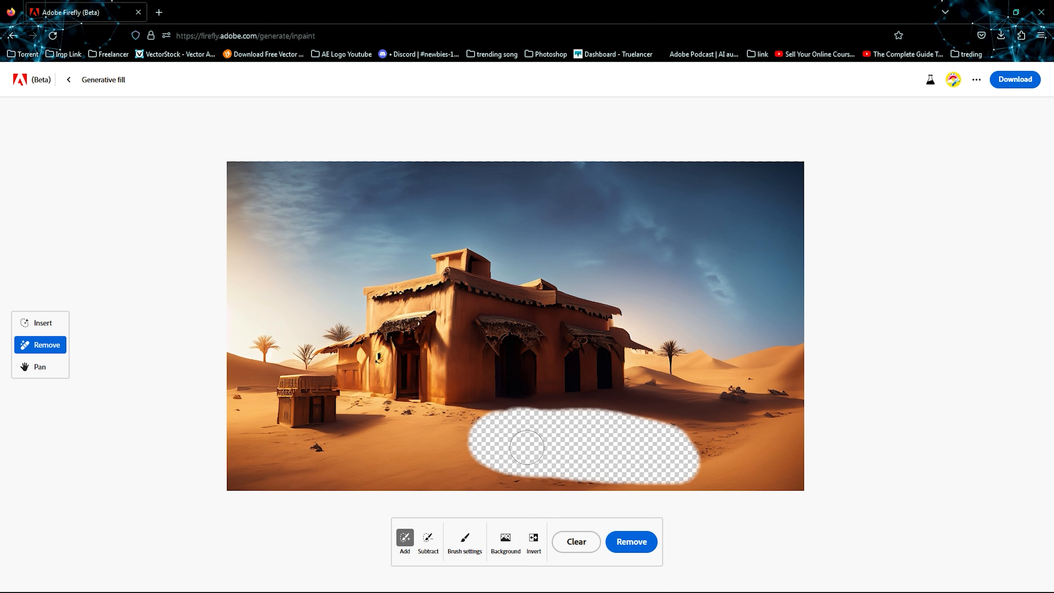
left_click(631, 541)
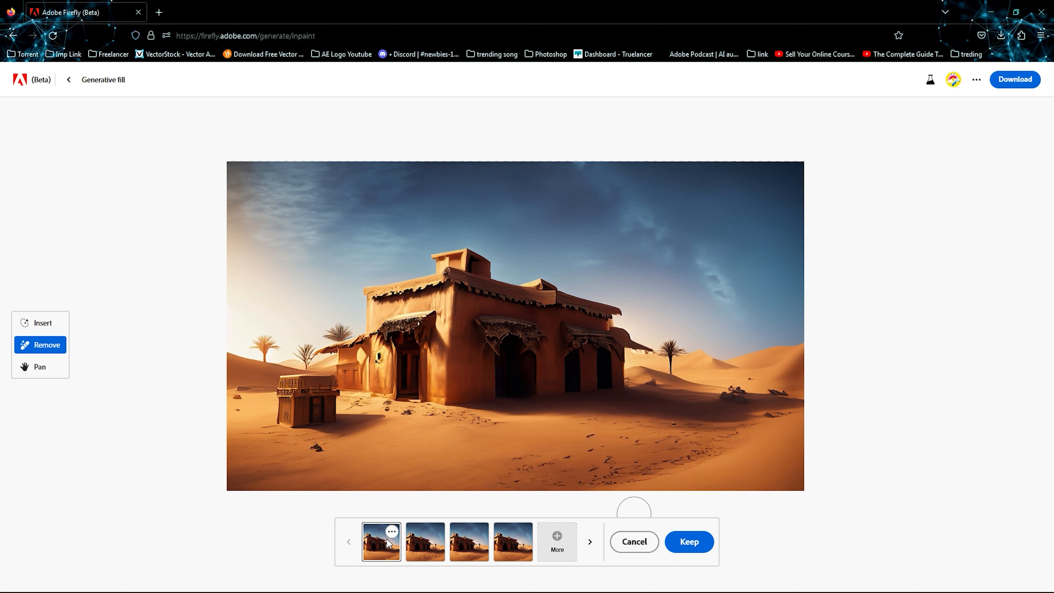
Compare the removal variations and keep the second one.
left_click(423, 552)
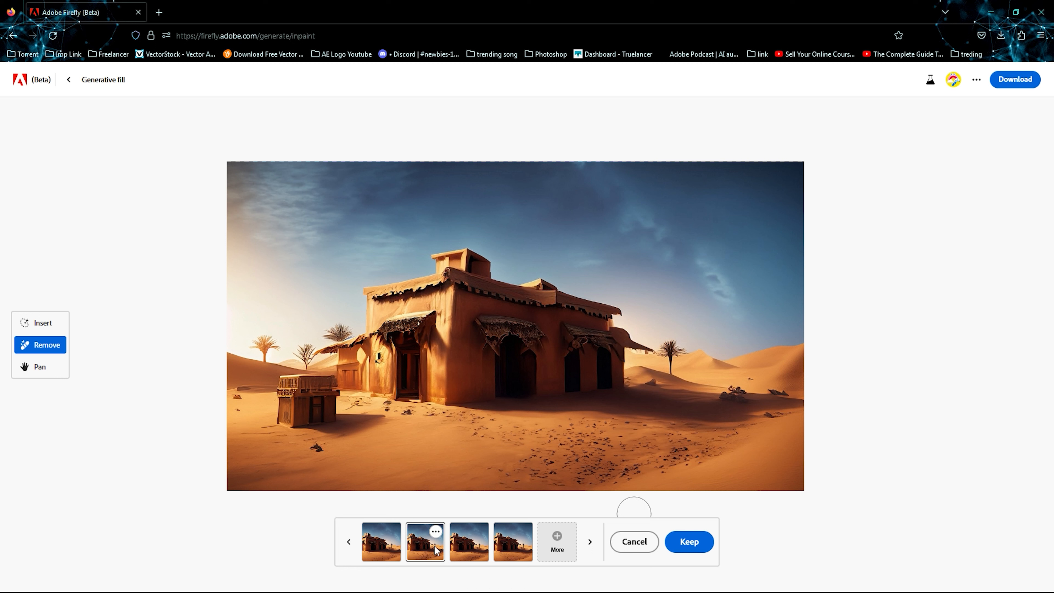
left_click(465, 552)
left_click(505, 556)
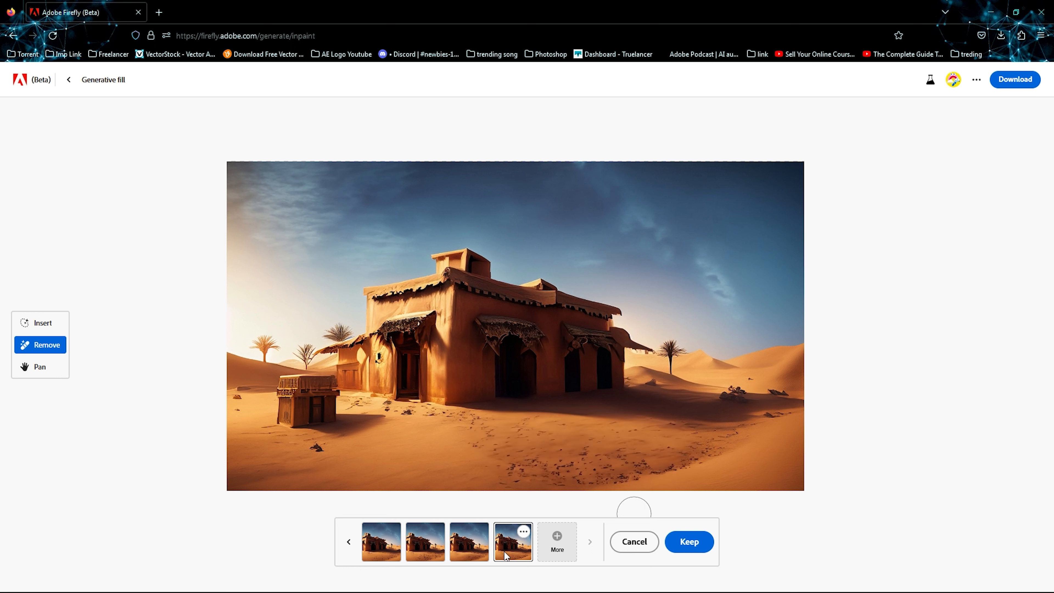
left_click(420, 555)
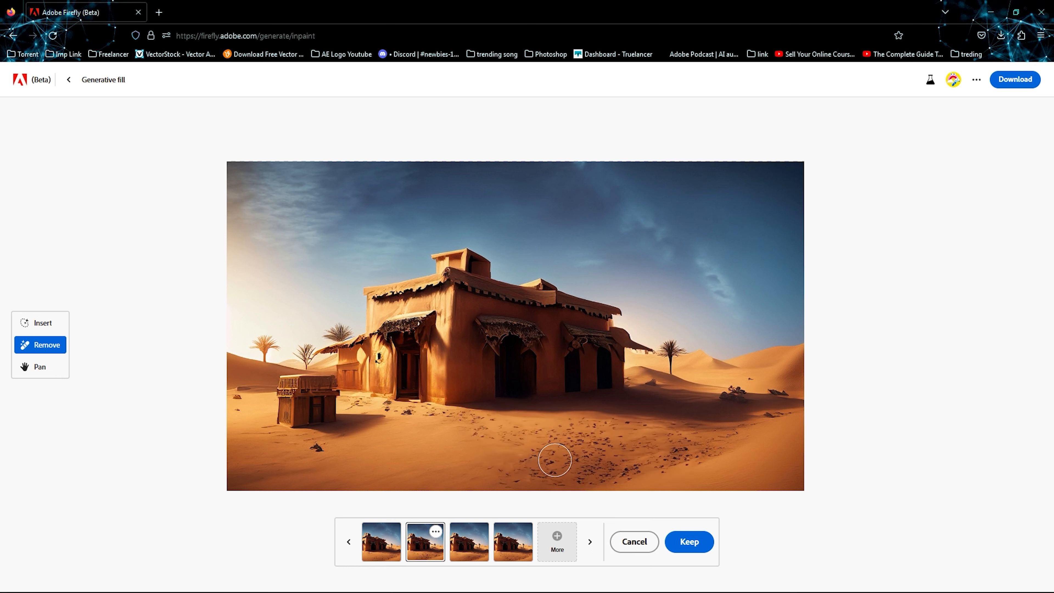
left_click(686, 542)
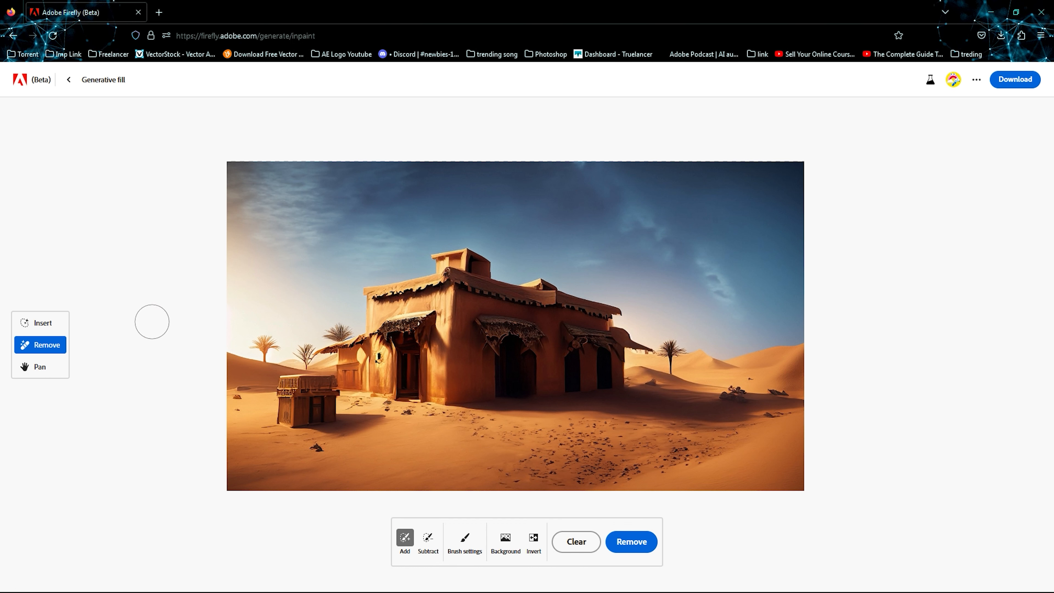
Mask the sand in front of the house's right end and generate a "hyper realistic vintage indian tractor" there.
left_click(40, 322)
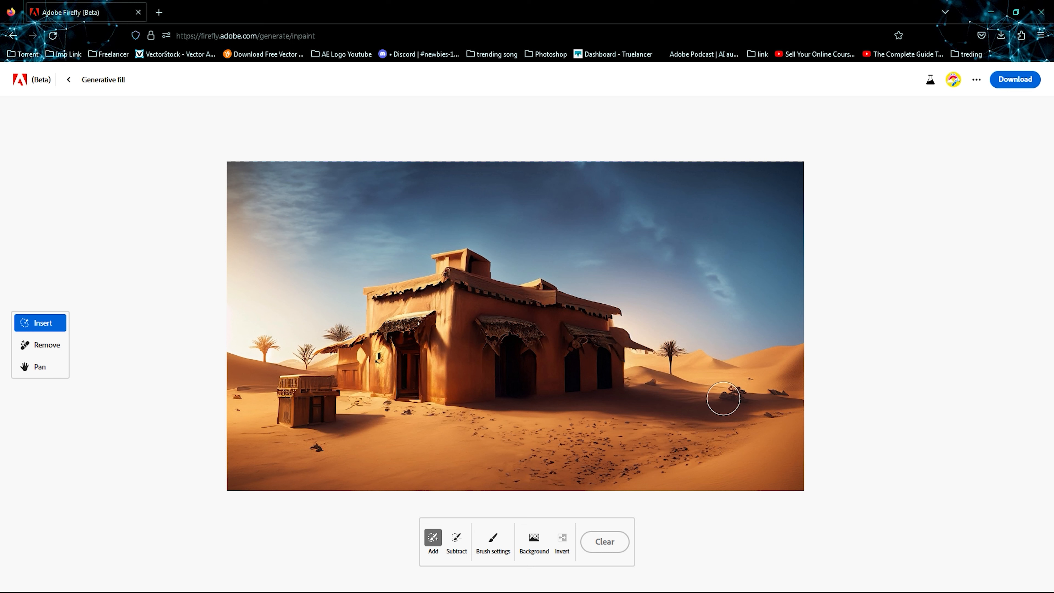
mouse_move(714, 413)
left_mouse_down()
mouse_move(578, 452)
mouse_move(577, 400)
mouse_move(711, 373)
mouse_move(712, 415)
mouse_move(697, 397)
mouse_move(610, 416)
mouse_move(583, 453)
mouse_move(590, 404)
mouse_move(695, 371)
mouse_move(712, 403)
mouse_move(698, 424)
mouse_move(595, 436)
mouse_move(587, 450)
left_mouse_up()
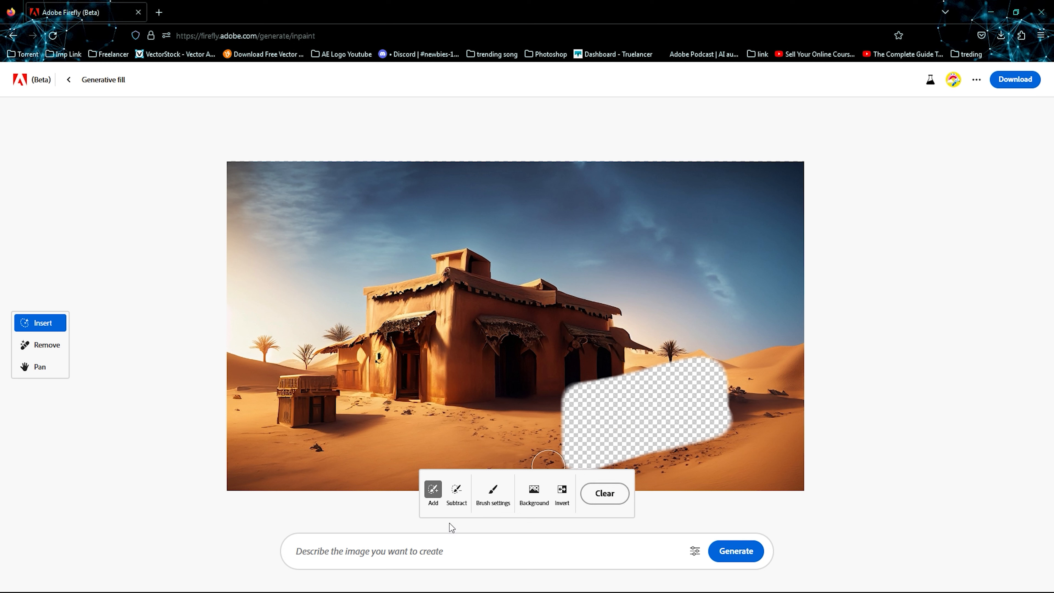
left_click(445, 550)
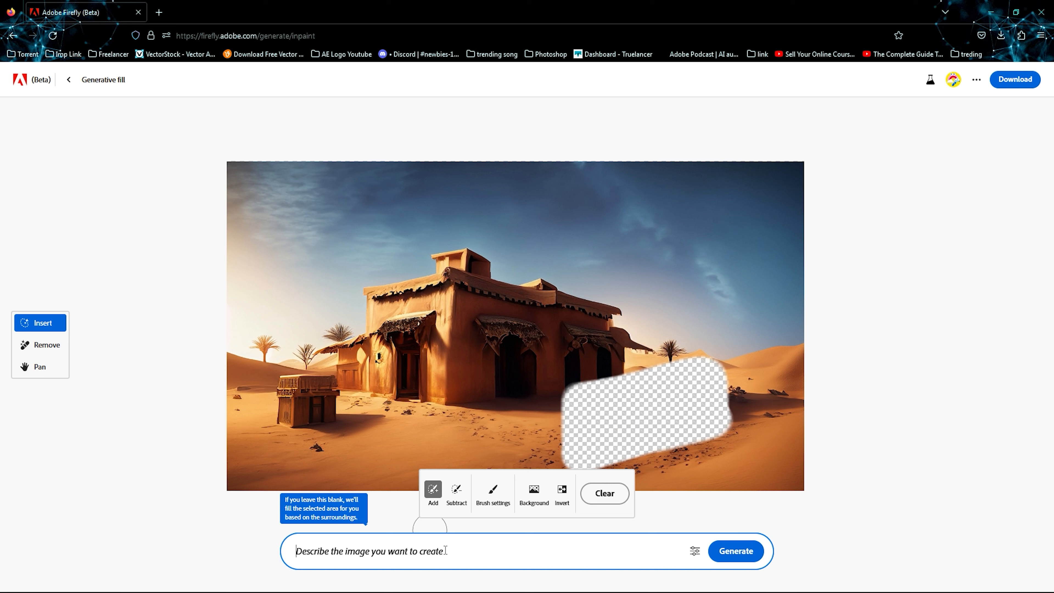
type("hyp")
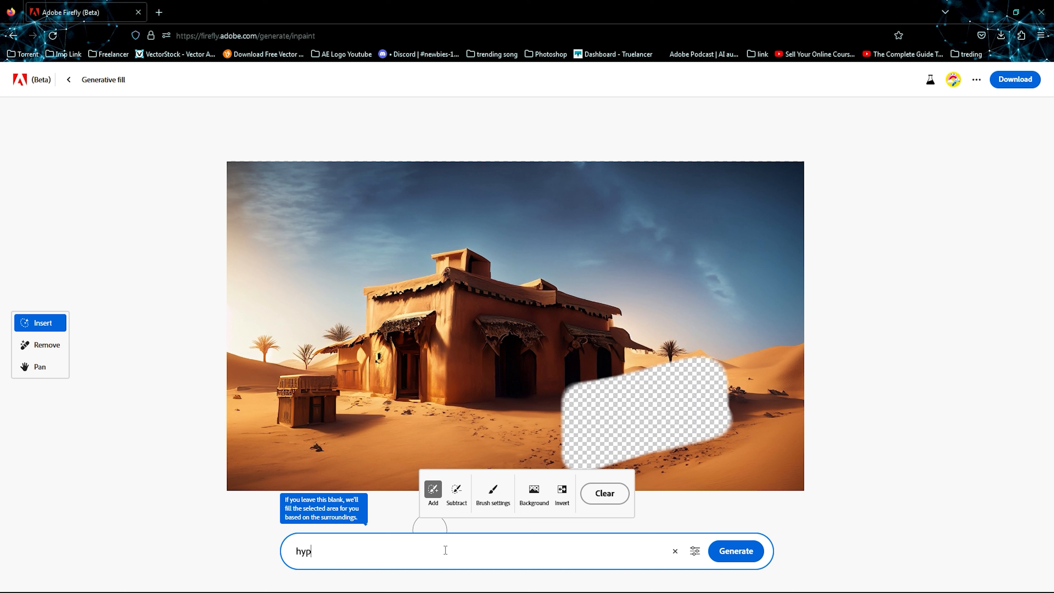
type("er realistic")
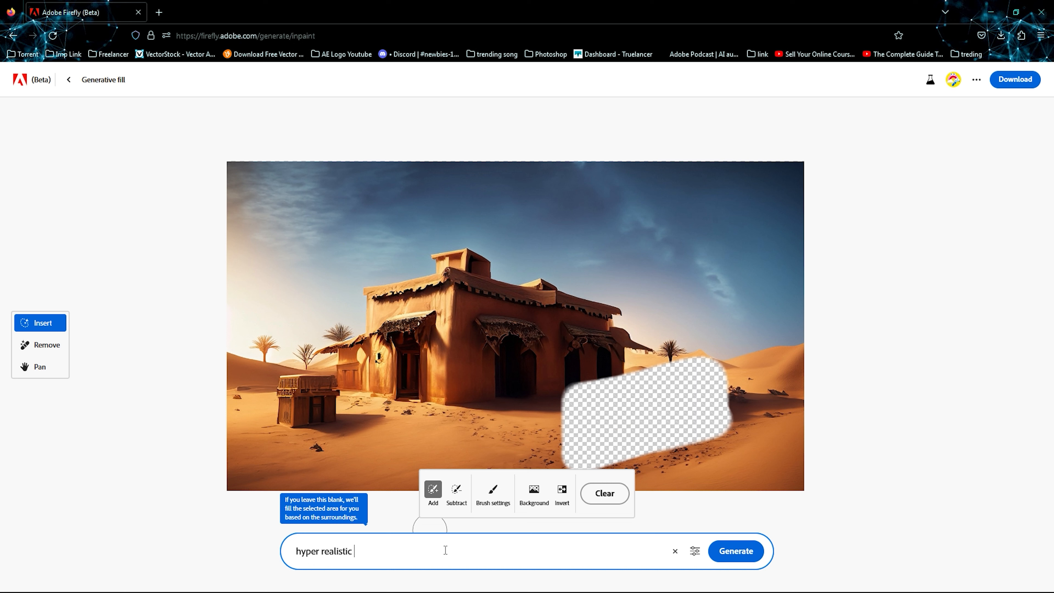
type(" india")
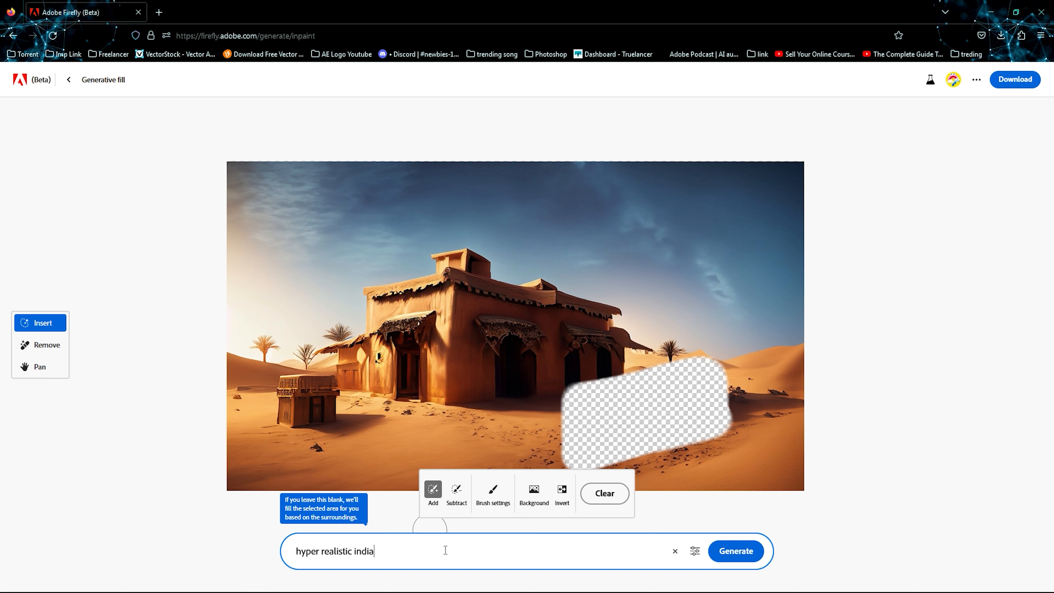
type("n tractor")
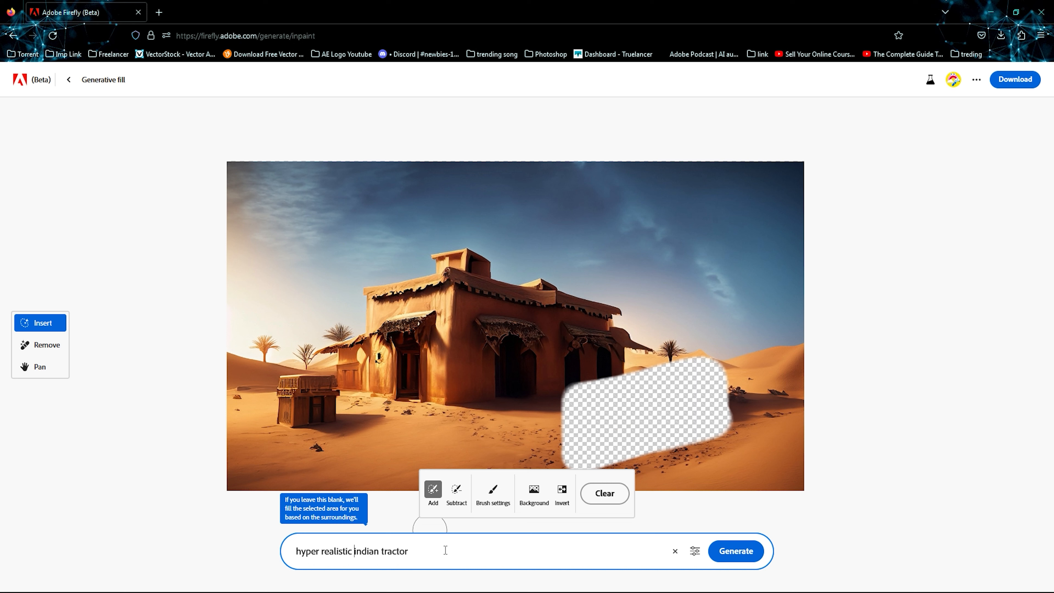
type("vintage")
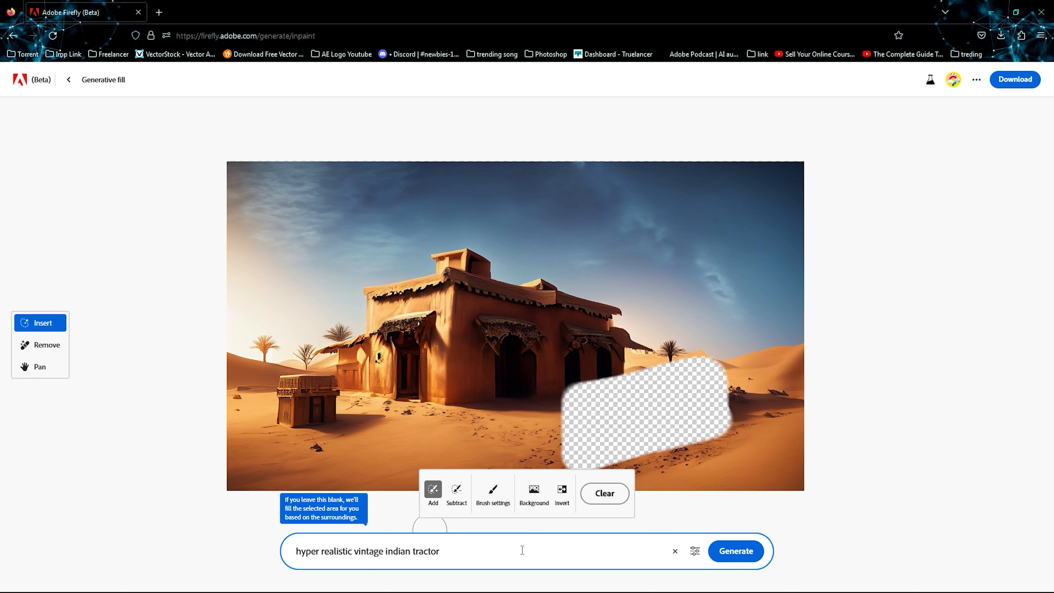
left_click(736, 551)
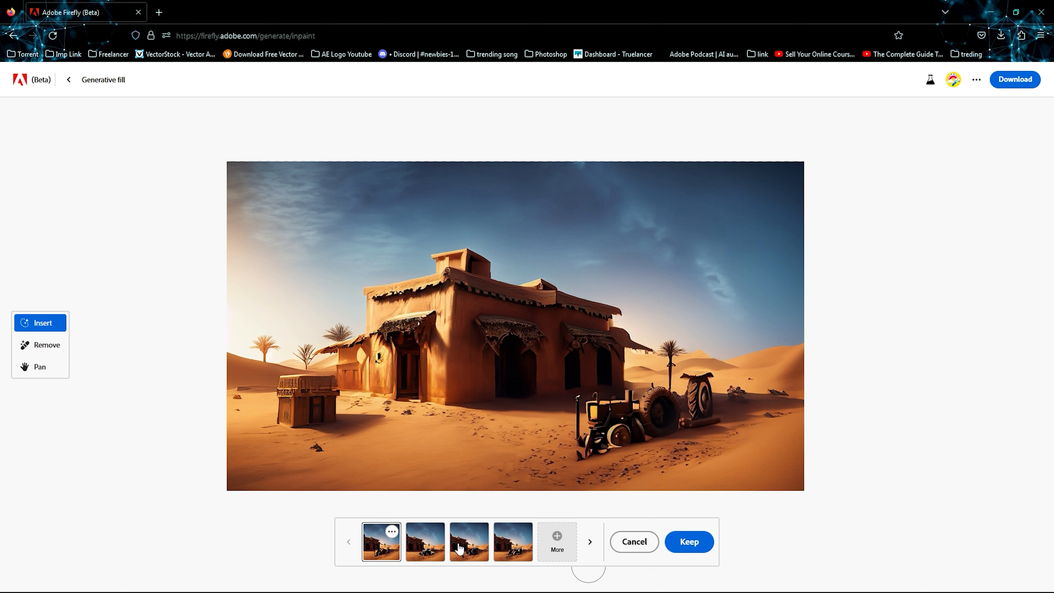
Compare the four tractor variations and generate more of them.
left_click(429, 548)
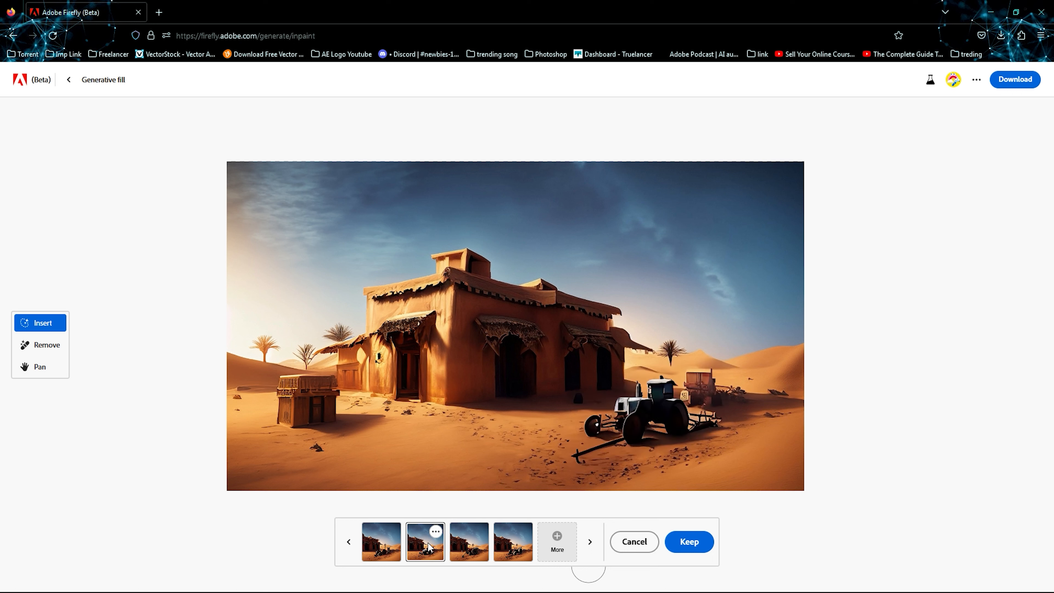
left_click(477, 549)
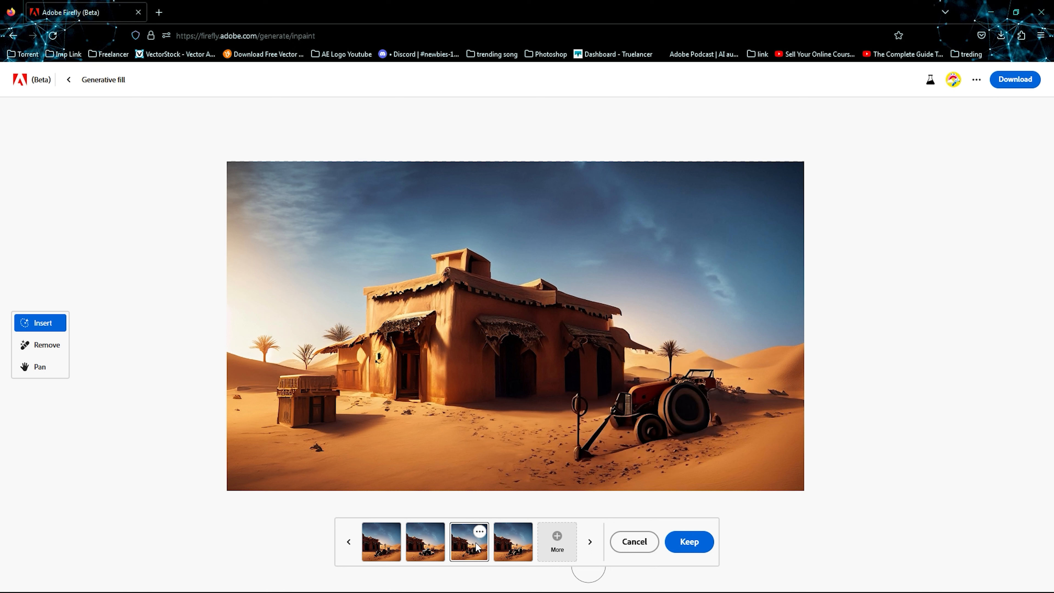
left_click(515, 549)
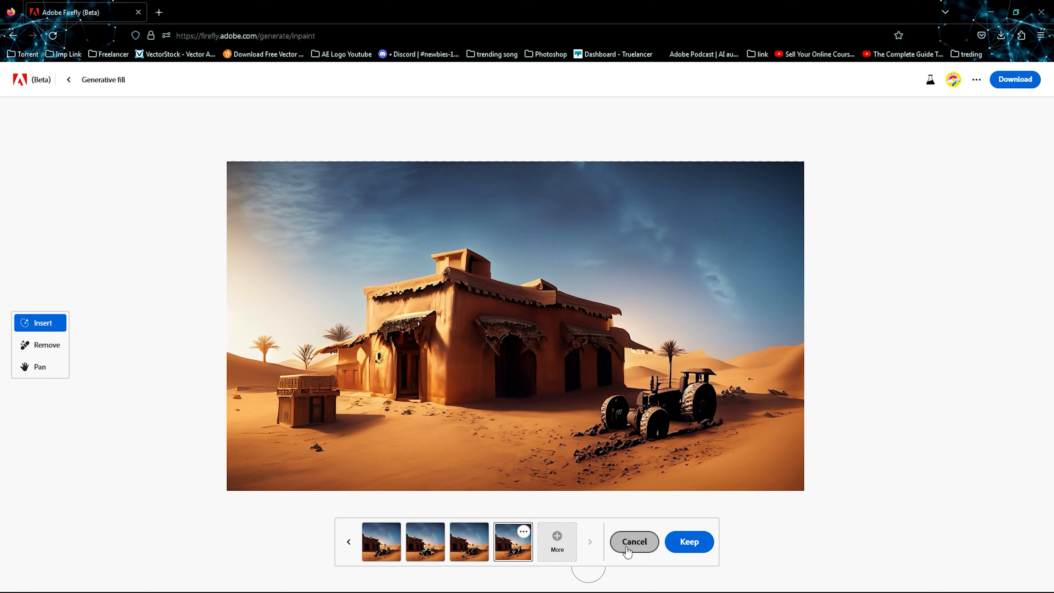
left_click(558, 541)
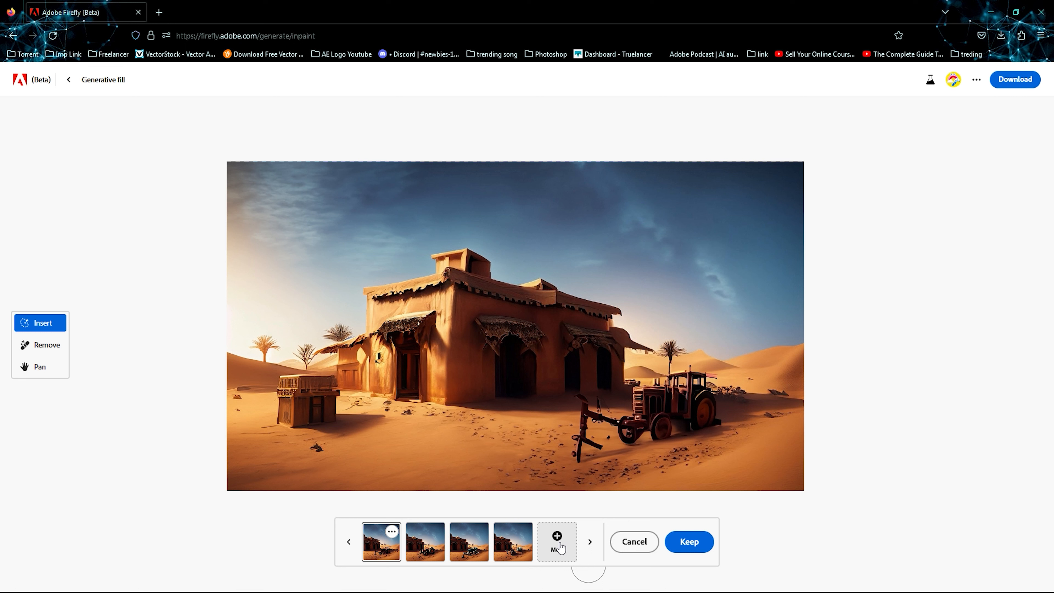
Compare the newly generated tractor variations and keep the second one, the orange tractor with large rear wheels.
left_click(426, 550)
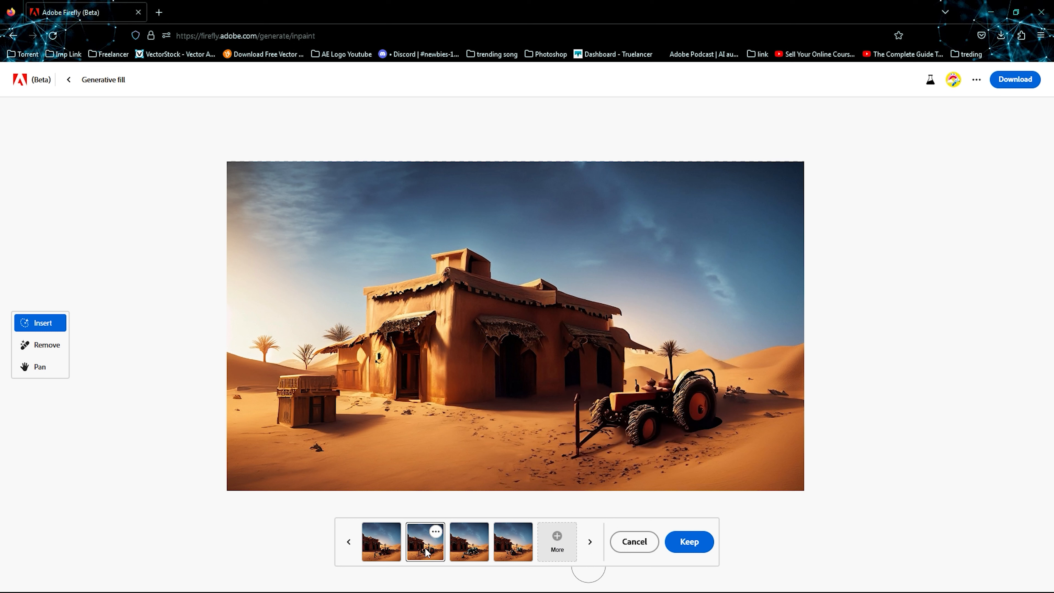
left_click(464, 550)
left_click(514, 550)
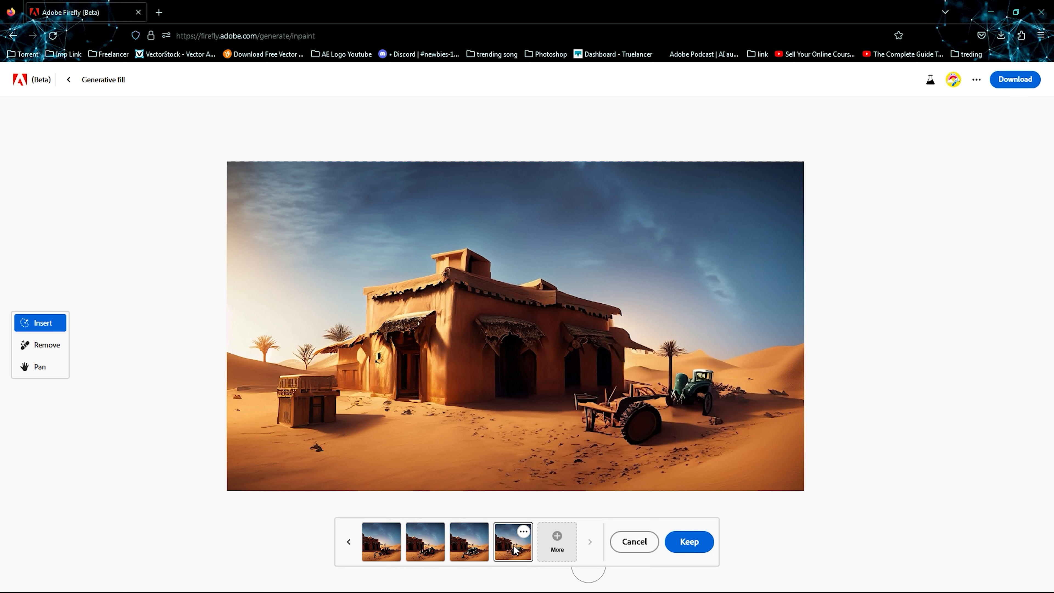
left_click(427, 551)
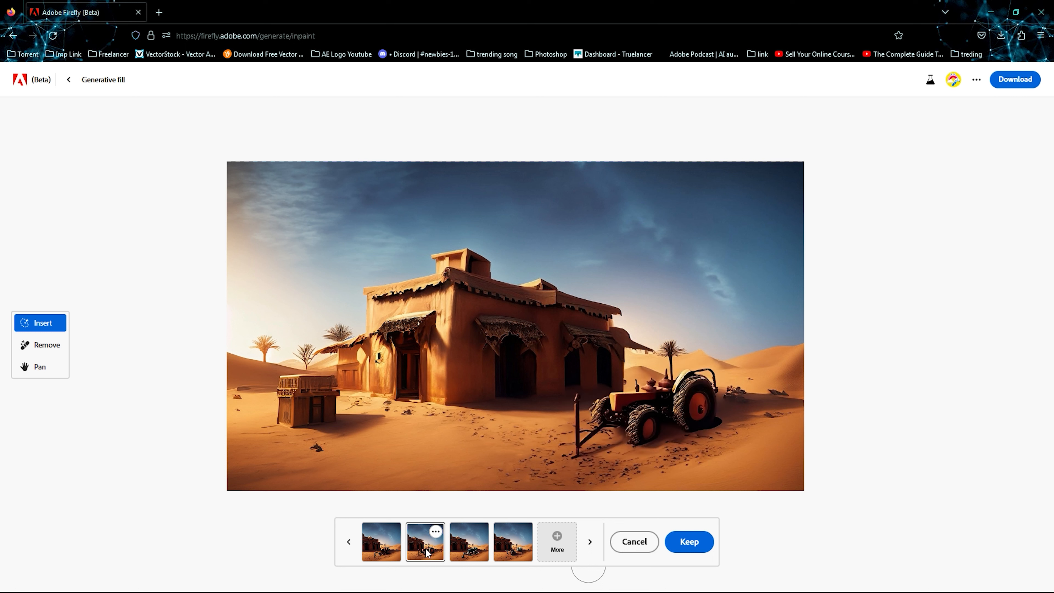
left_click(682, 544)
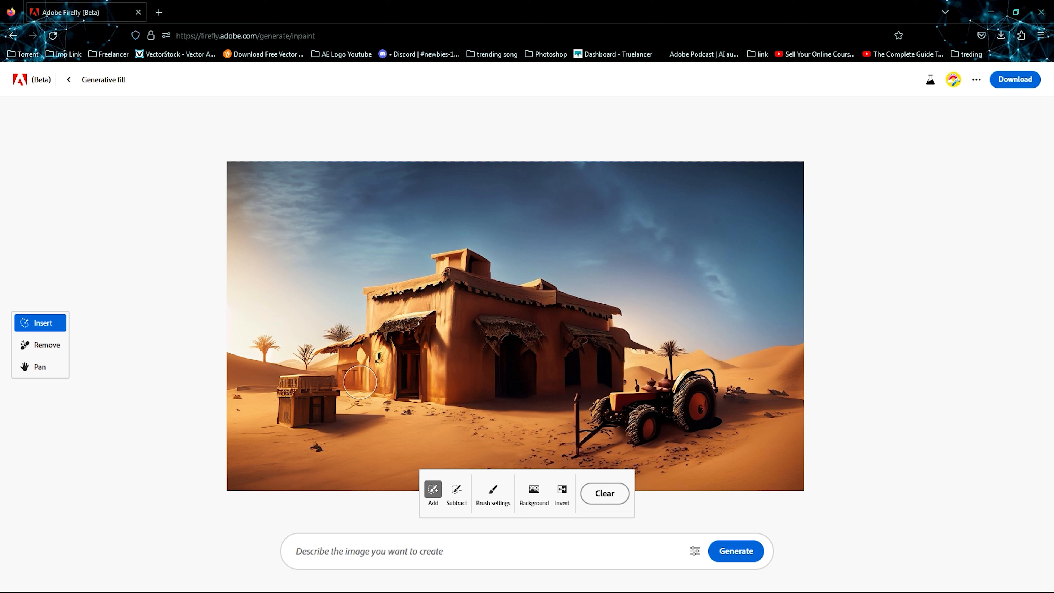
Mask the ground between the wooden crate and the house's front door and generate a "bycycle" there.
mouse_move(360, 385)
left_mouse_down()
mouse_move(376, 389)
mouse_move(361, 387)
left_mouse_up()
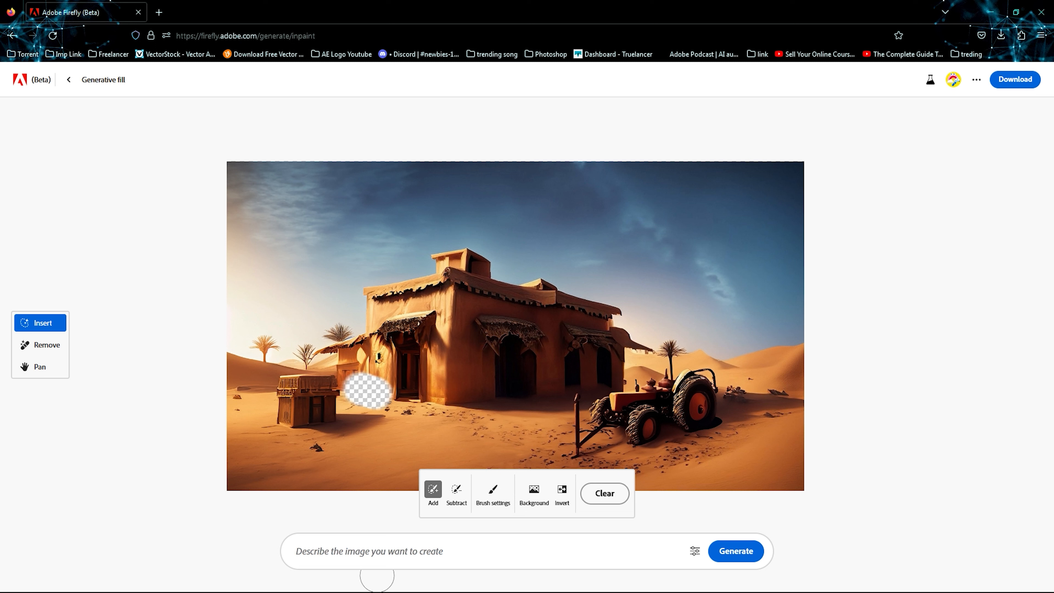
left_click(461, 551)
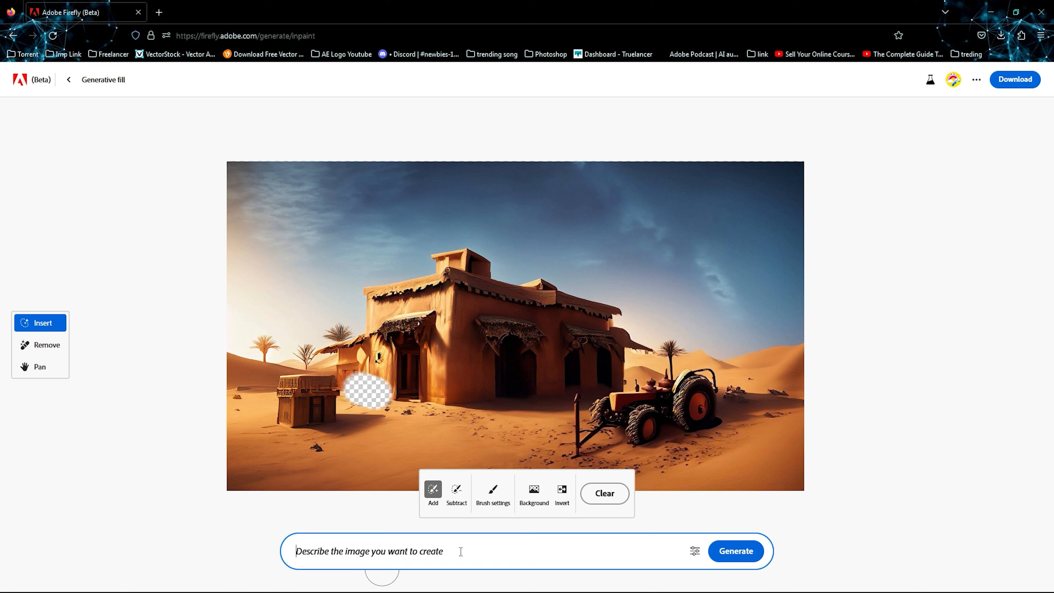
type("byc")
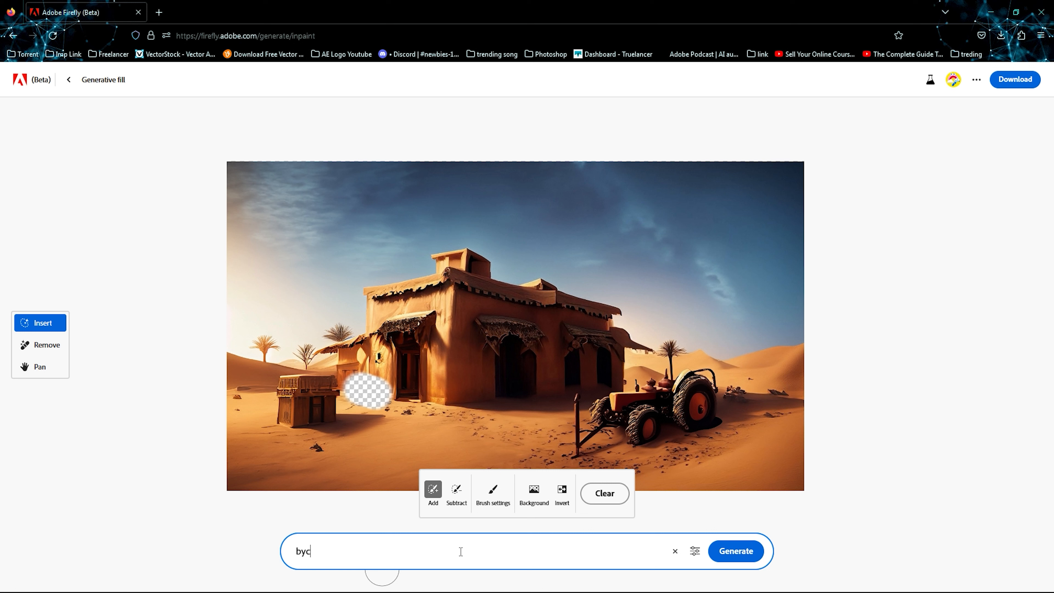
type("ycle")
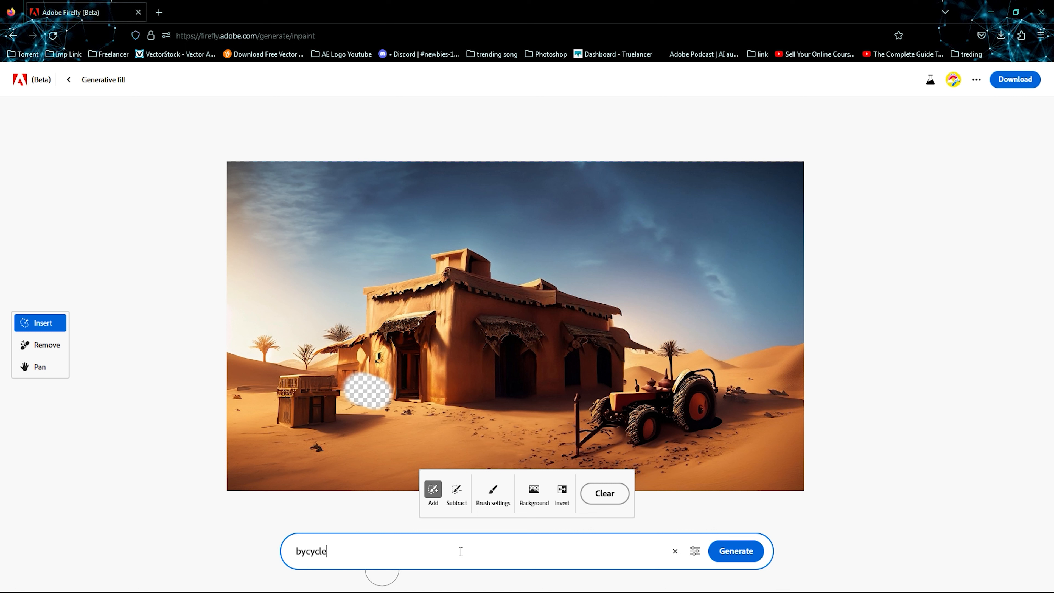
key("Return")
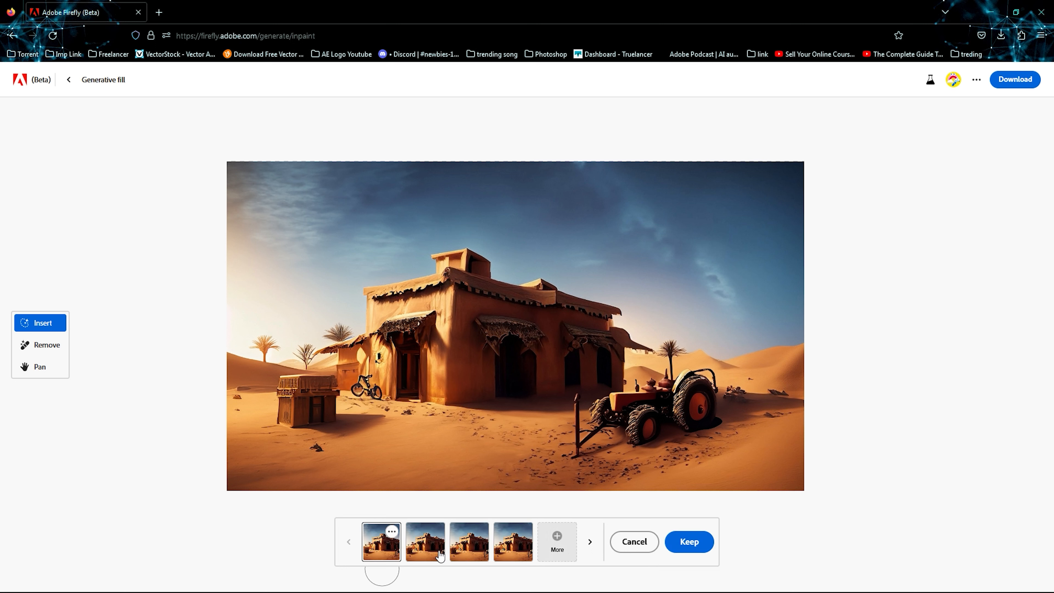
Compare the four bicycle variations beside the door and generate more of them.
left_click(425, 554)
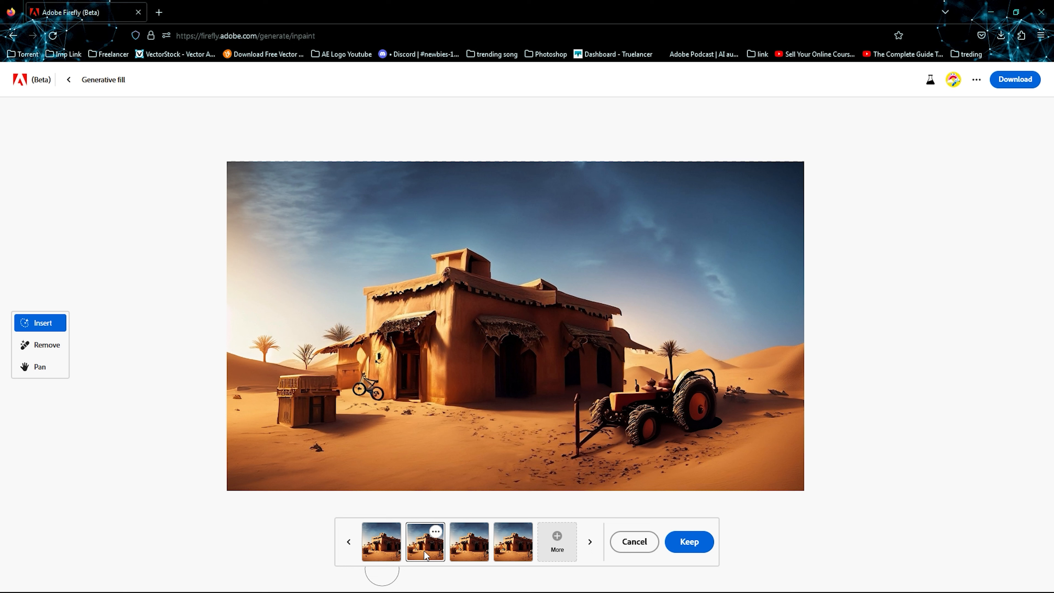
left_click(471, 551)
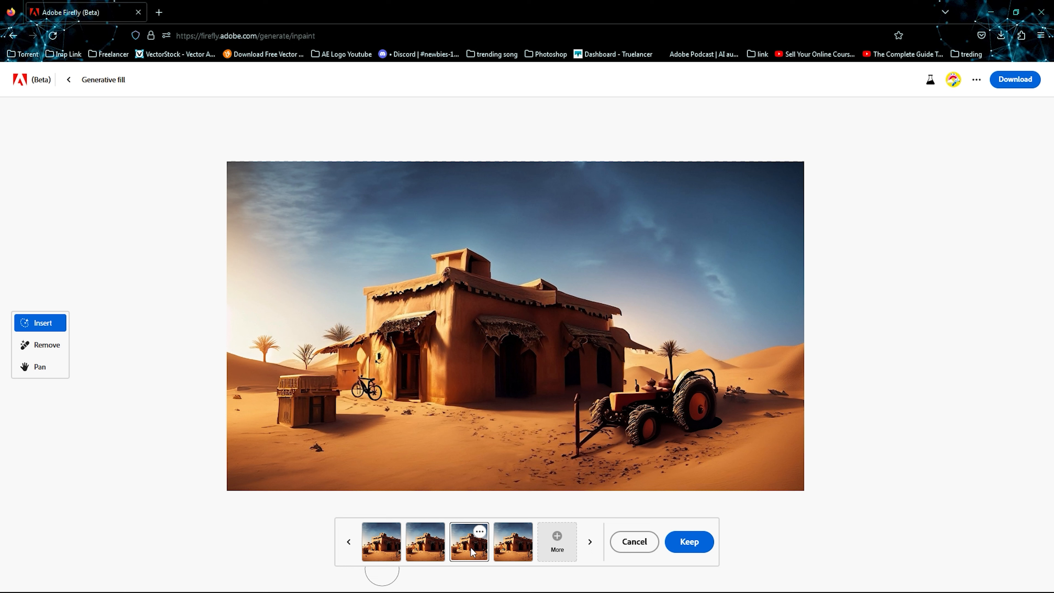
left_click(505, 554)
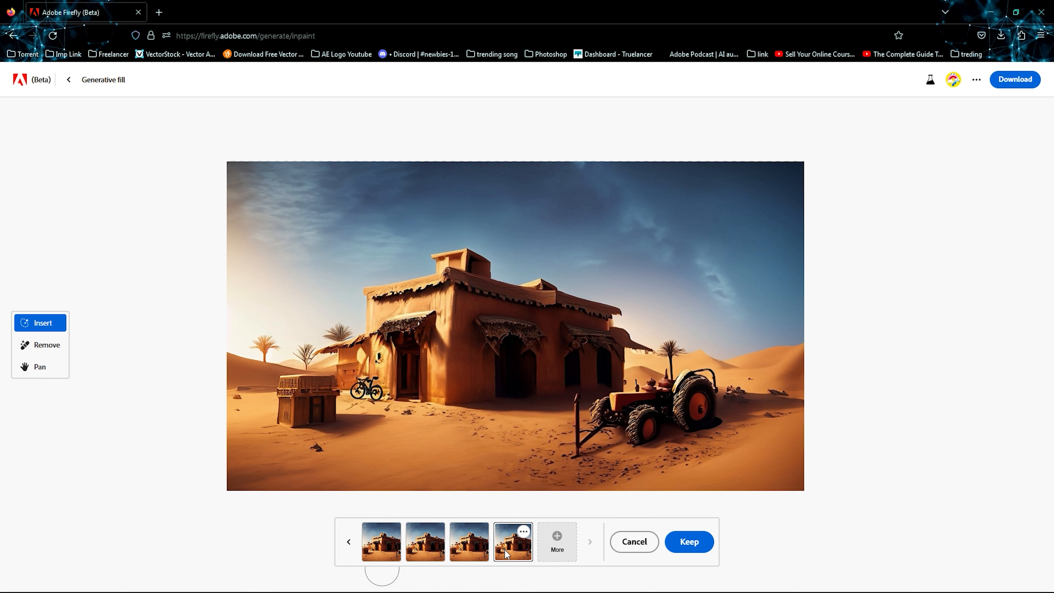
left_click(382, 547)
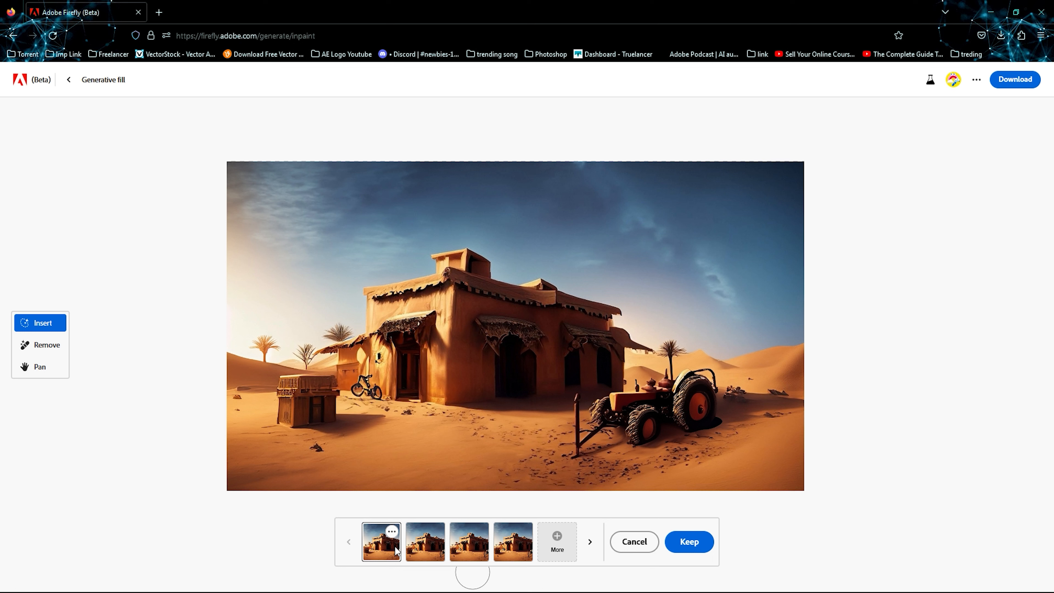
left_click(557, 540)
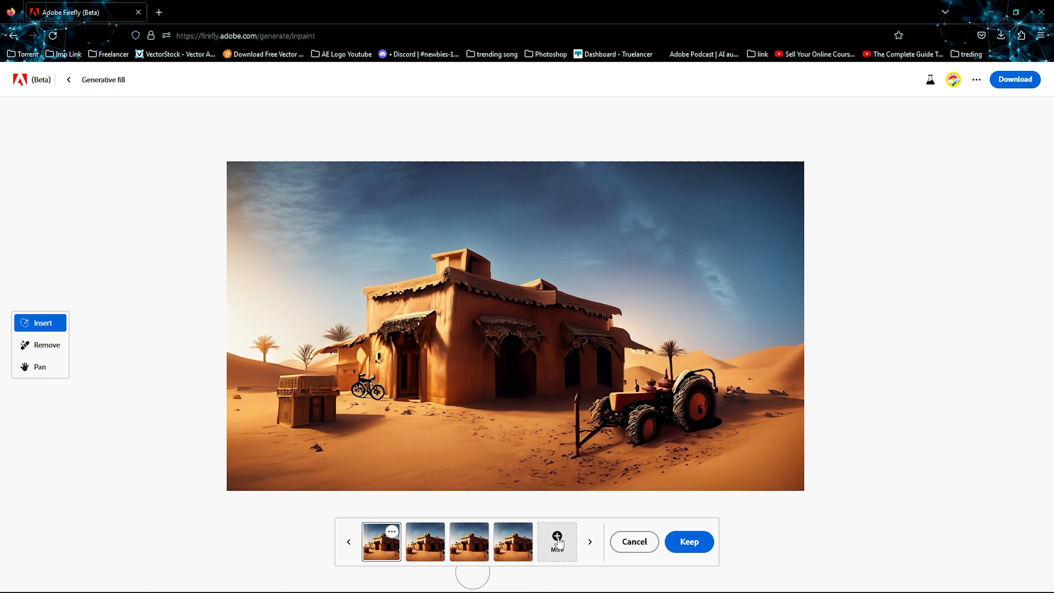
Compare the new set of bicycle variations and keep the fourth one.
left_click(426, 553)
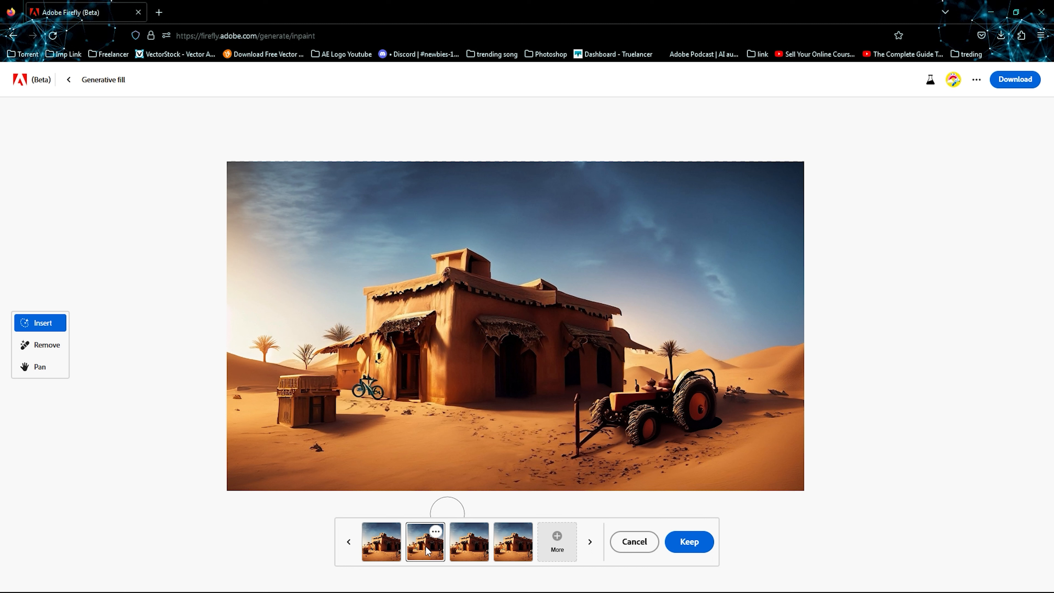
left_click(460, 551)
left_click(508, 555)
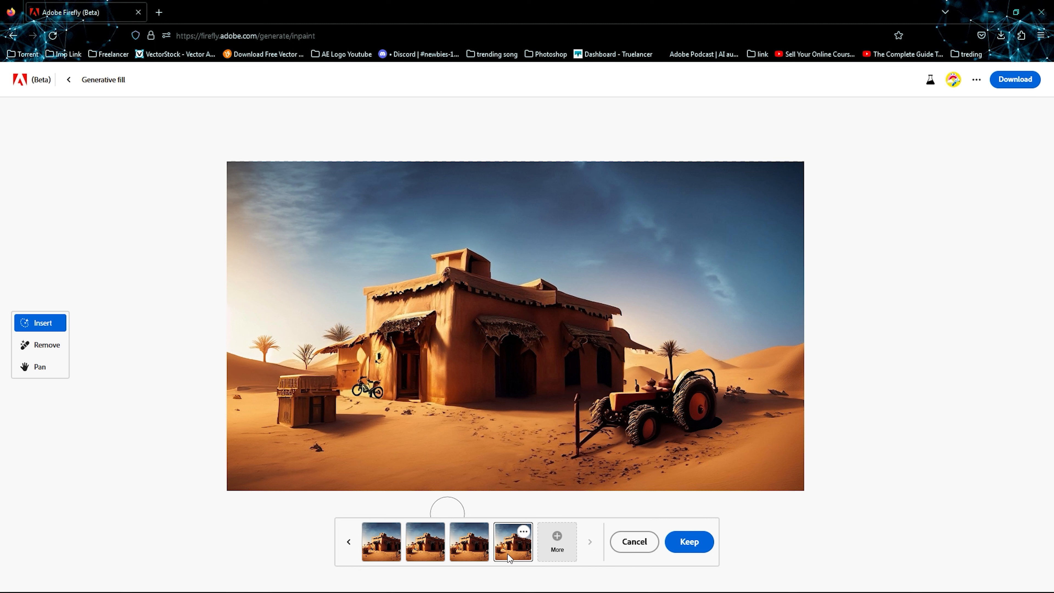
left_click(689, 541)
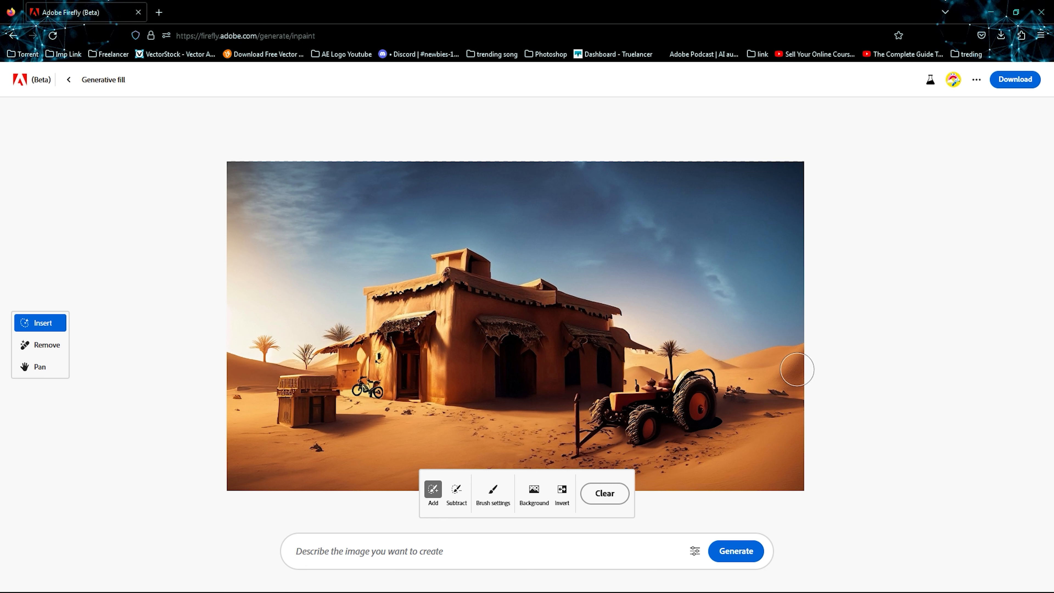
Mask the sky and dunes along the image's right edge behind the tractor and generate a "green tree hyper realistic" there.
left_click(788, 369)
mouse_move(788, 369)
left_mouse_down()
mouse_move(754, 360)
mouse_move(752, 245)
mouse_move(710, 176)
mouse_move(761, 178)
mouse_move(756, 231)
mouse_move(782, 310)
mouse_move(782, 354)
mouse_move(795, 353)
mouse_move(782, 190)
mouse_move(789, 155)
mouse_move(807, 251)
mouse_move(750, 191)
mouse_move(668, 147)
mouse_move(735, 186)
mouse_move(779, 280)
mouse_move(790, 338)
mouse_move(781, 358)
mouse_move(754, 239)
mouse_move(690, 159)
mouse_move(649, 142)
left_mouse_up()
left_click(466, 549)
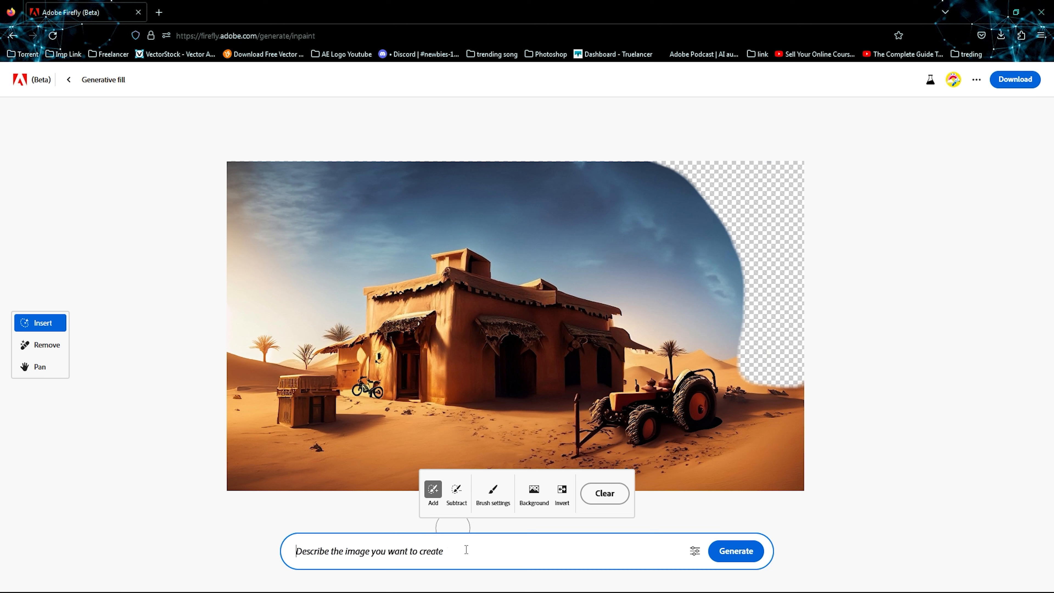
type("greebn")
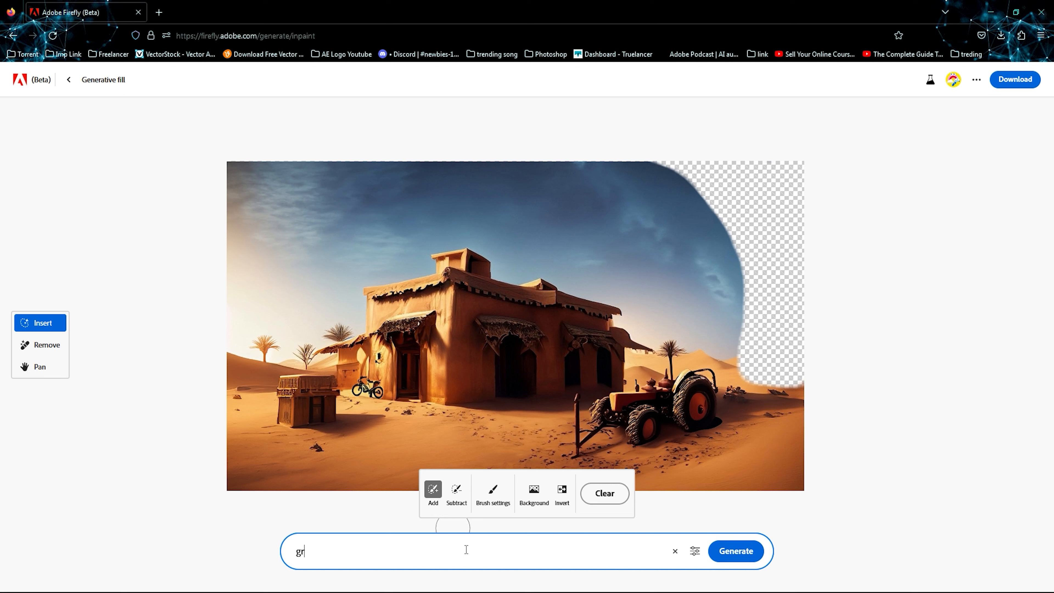
key("BackSpace")
key("BackSpace")
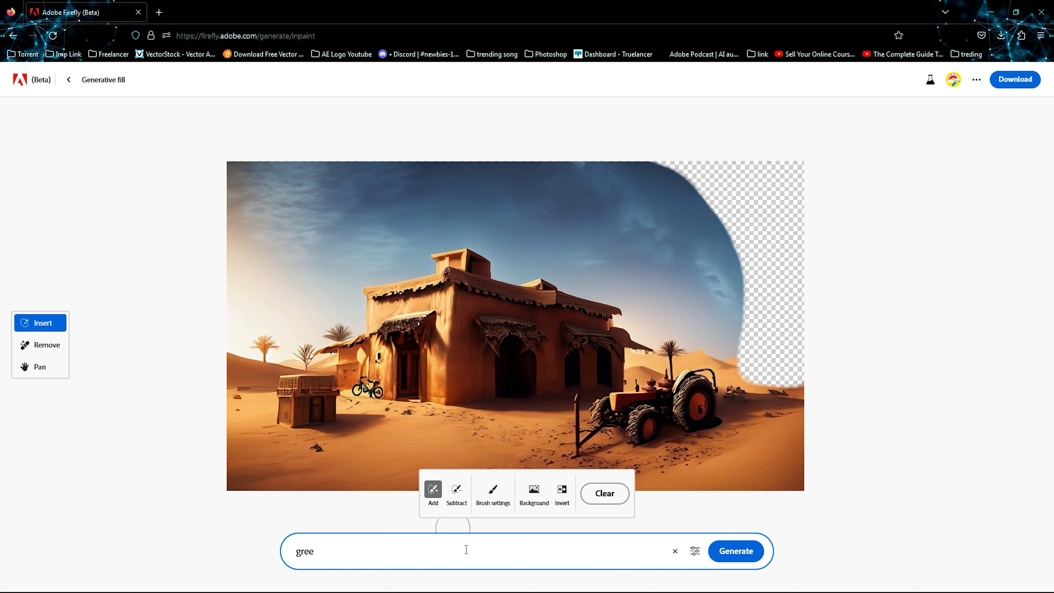
type("n tree")
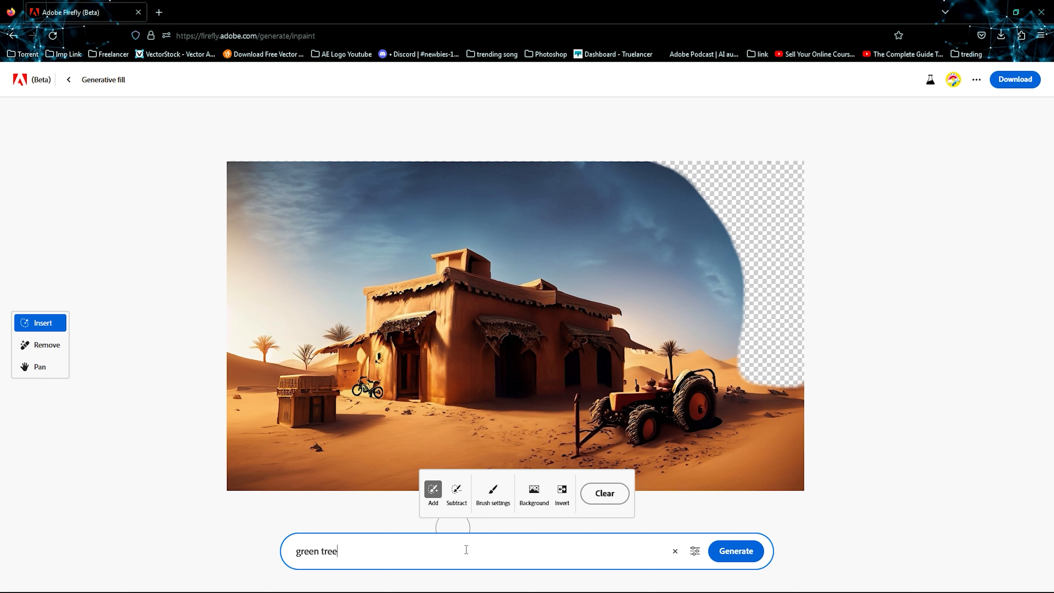
type(" hy")
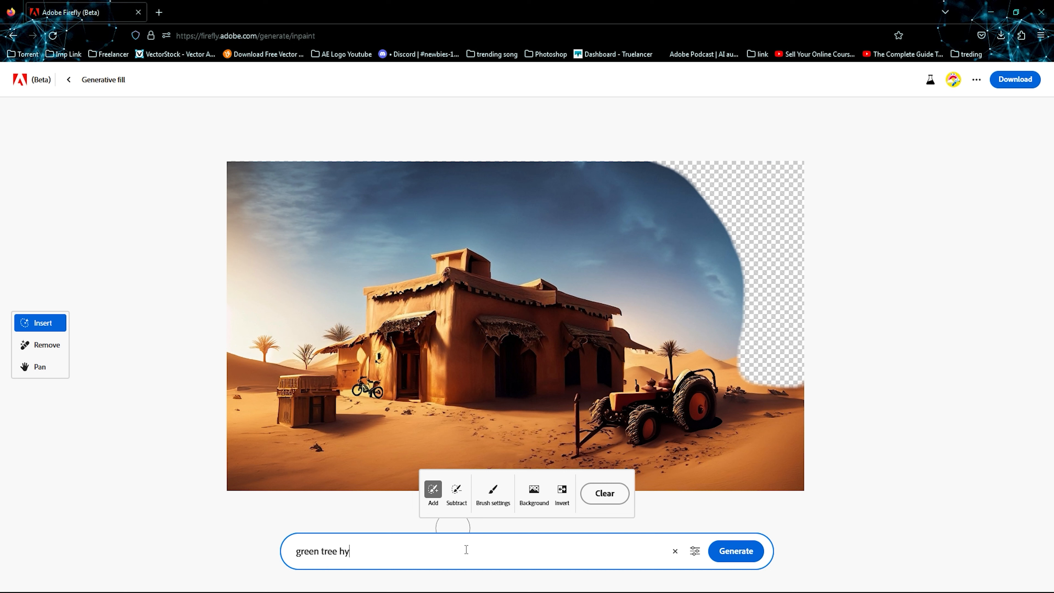
type("per realistic")
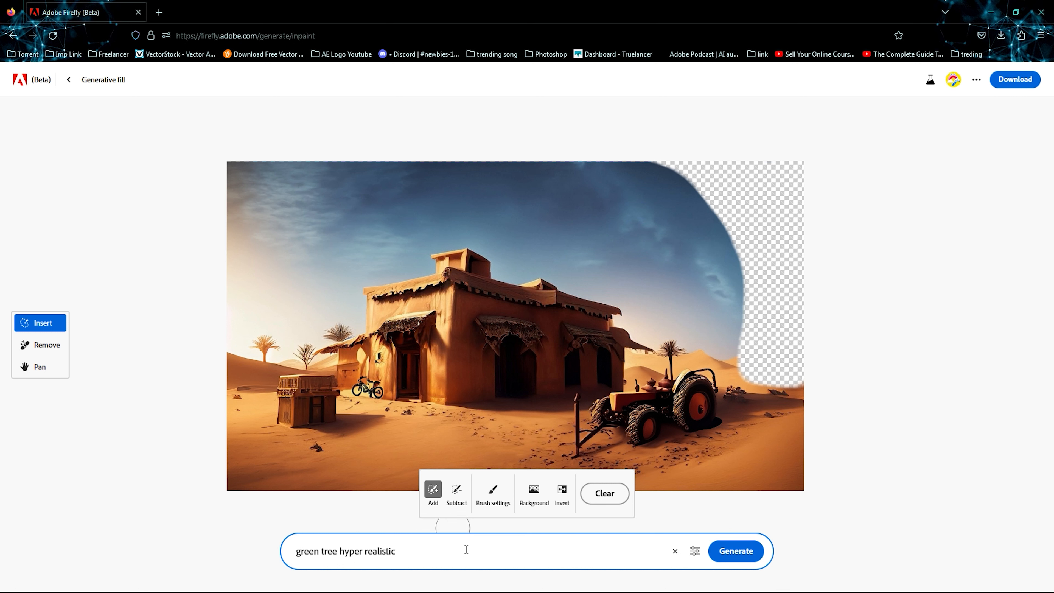
key("Return")
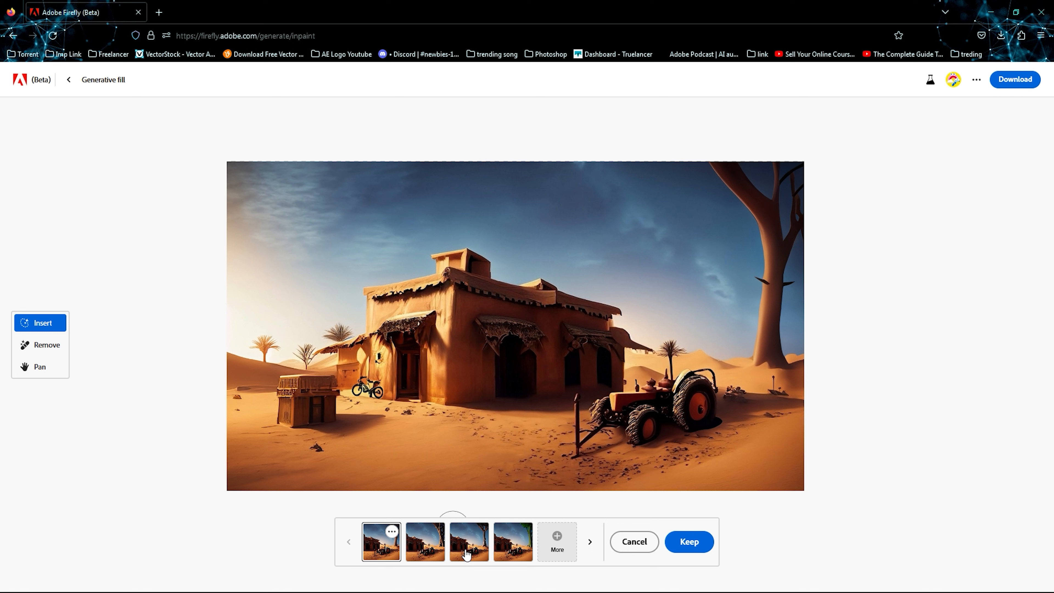
Compare the four tree variations and keep the second one, the thick trunk with tangled branches.
left_click(422, 543)
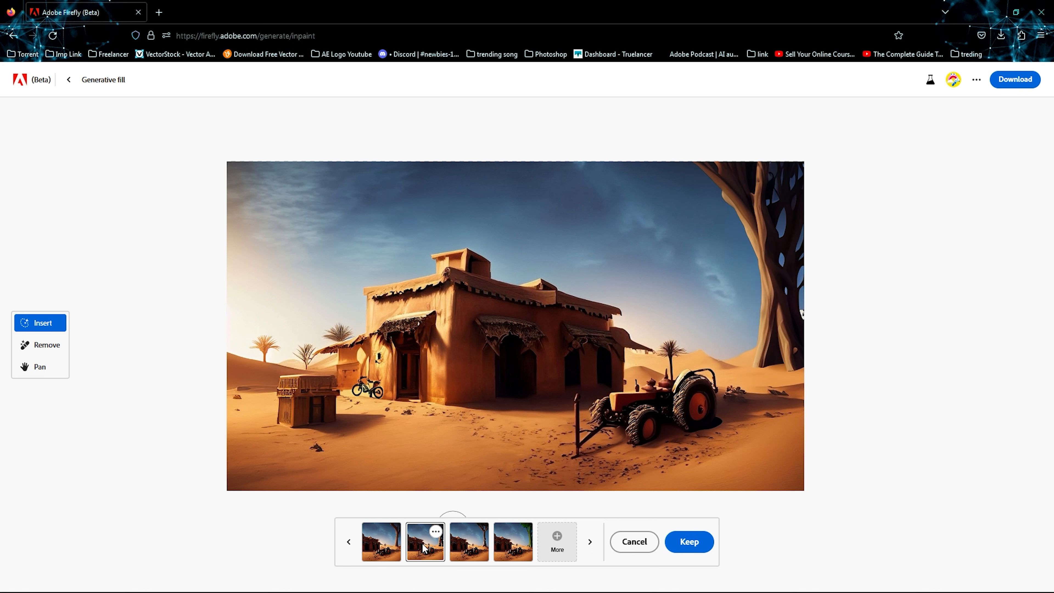
left_click(470, 552)
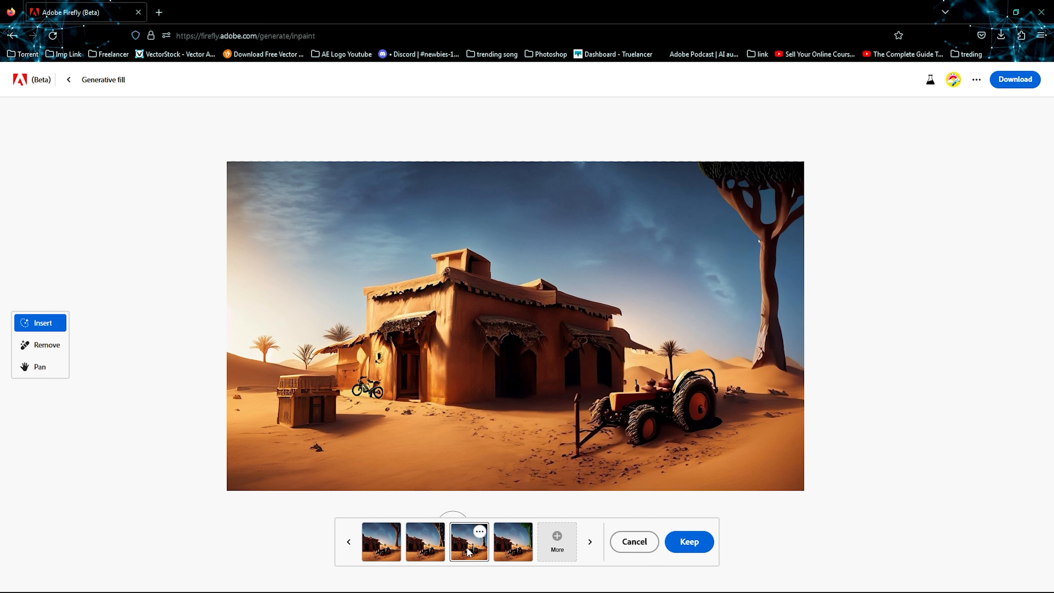
left_click(516, 549)
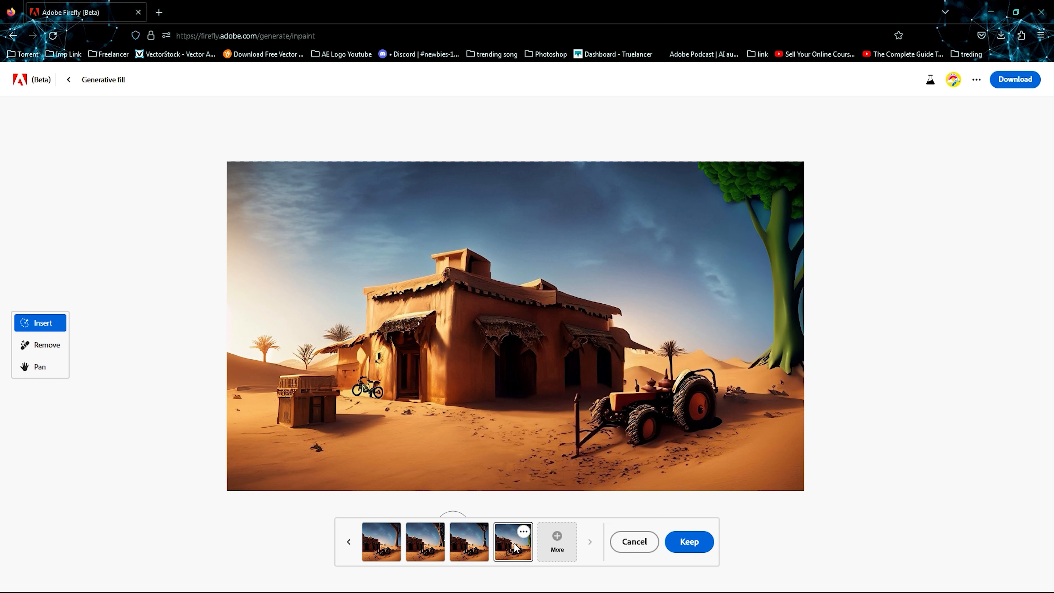
left_click(468, 549)
left_click(429, 546)
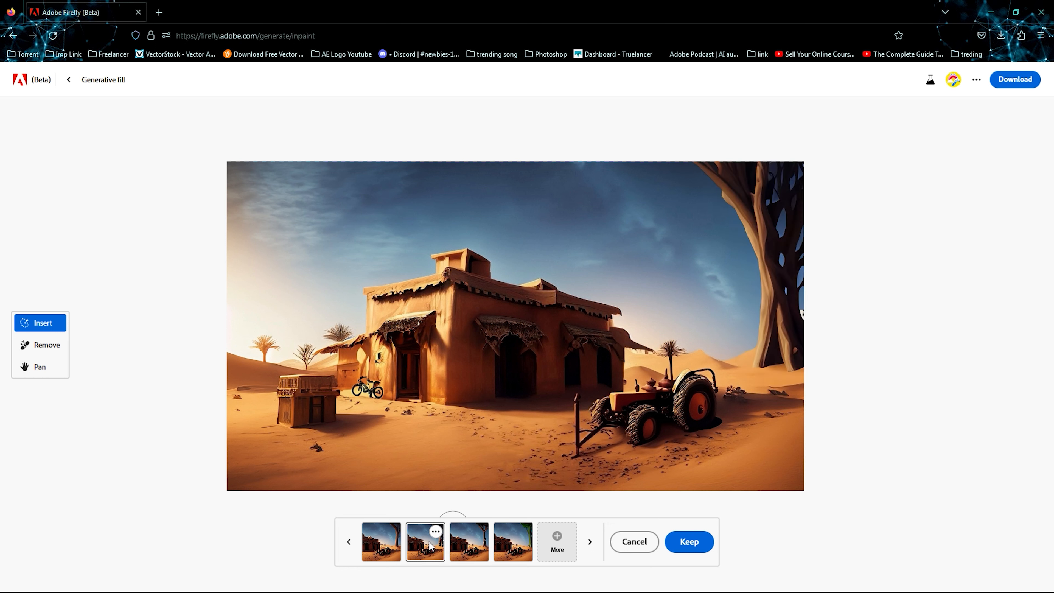
left_click(385, 548)
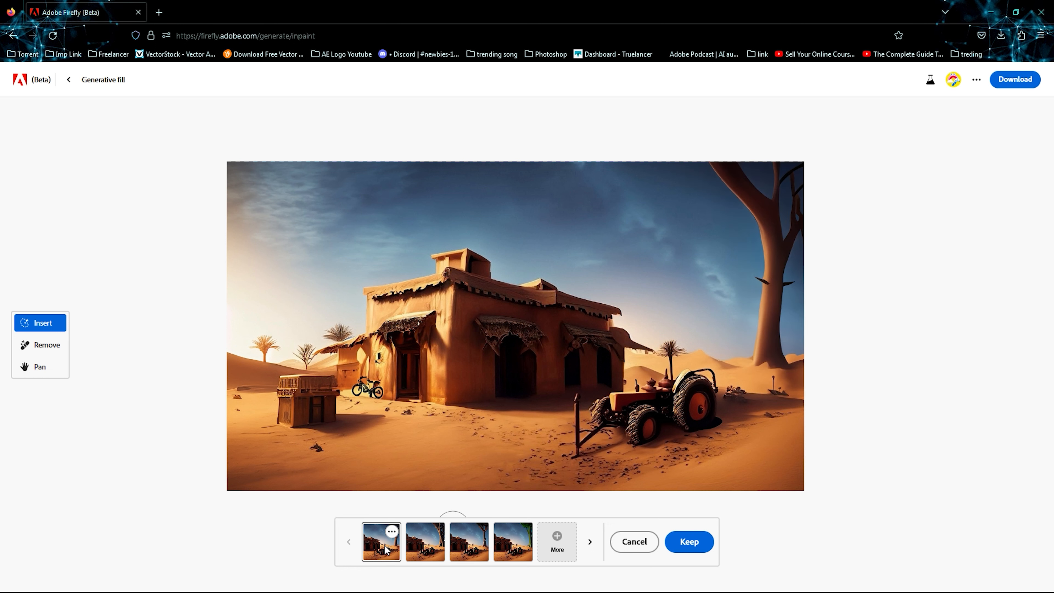
left_click(423, 550)
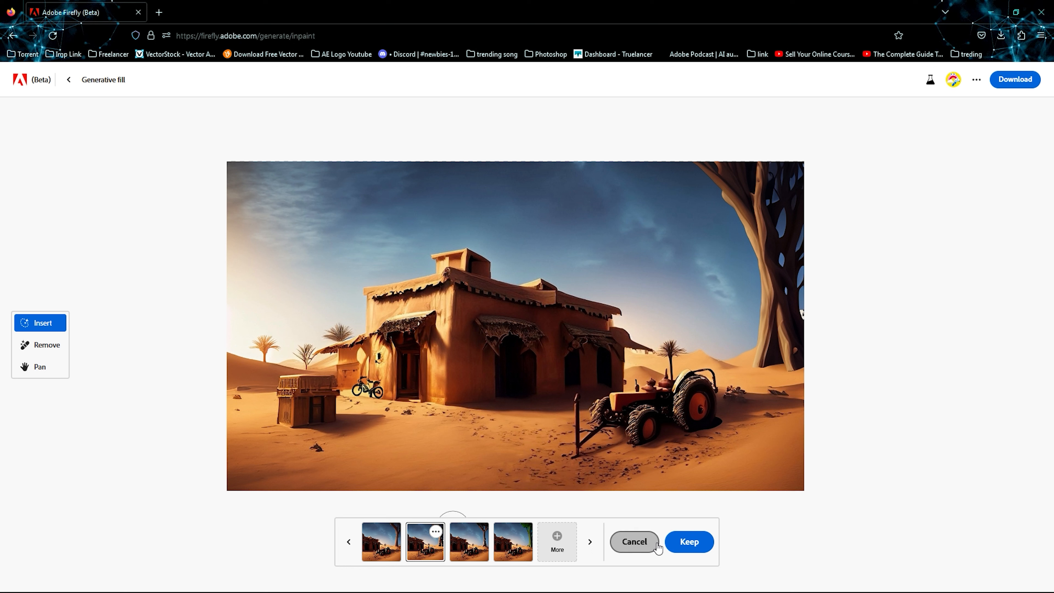
left_click(689, 542)
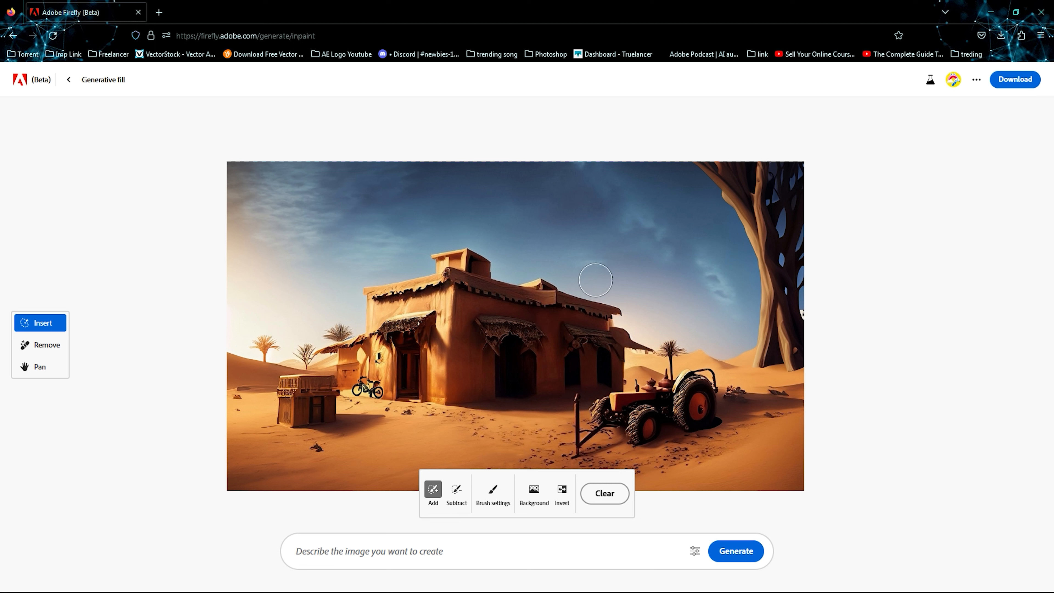
Mask a small spot just above the house's right-hand roof edge and generate "girl stand on balcony" there.
left_click(596, 289)
left_click_drag(596, 289, 595, 285)
left_click(463, 549)
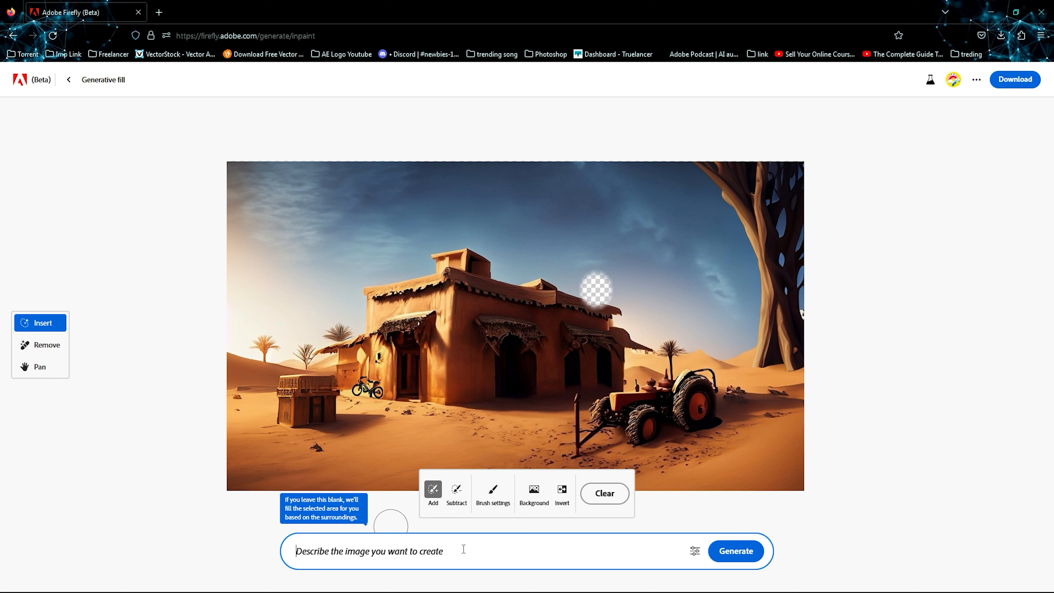
type("girl ")
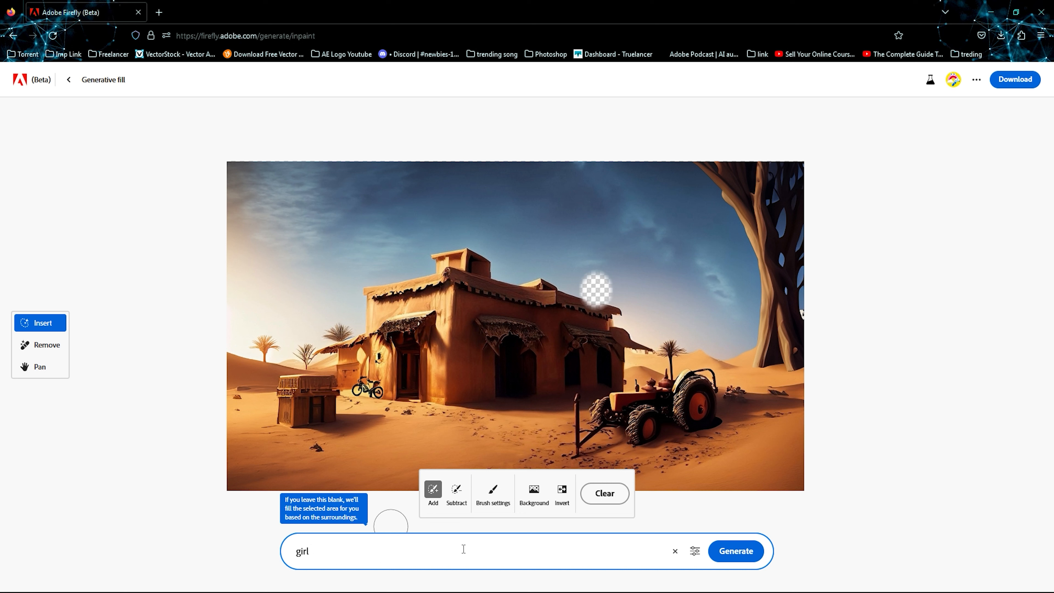
type("stand on")
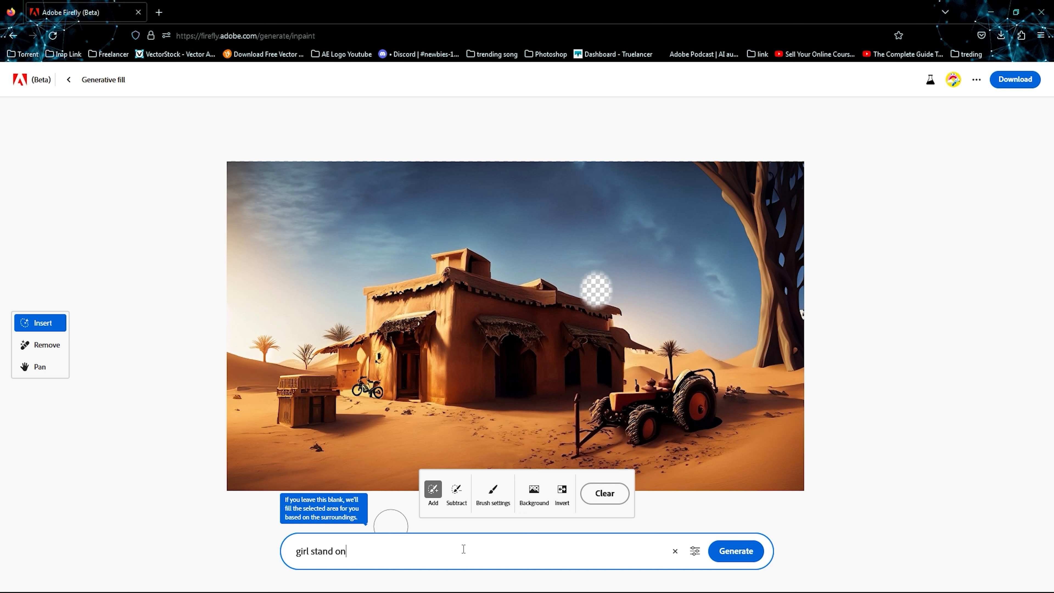
type(" balcony")
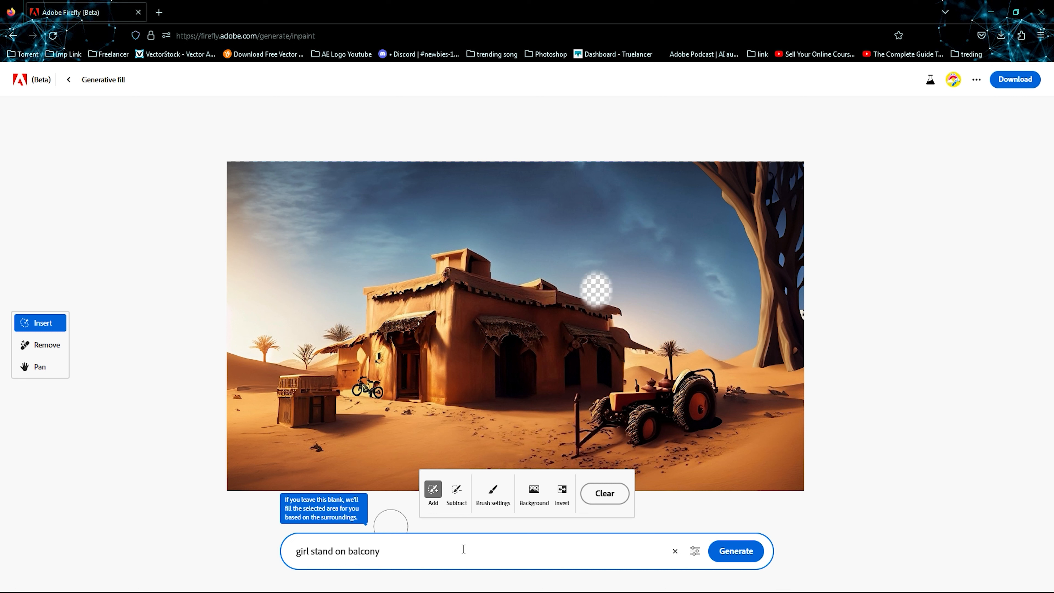
left_click(735, 551)
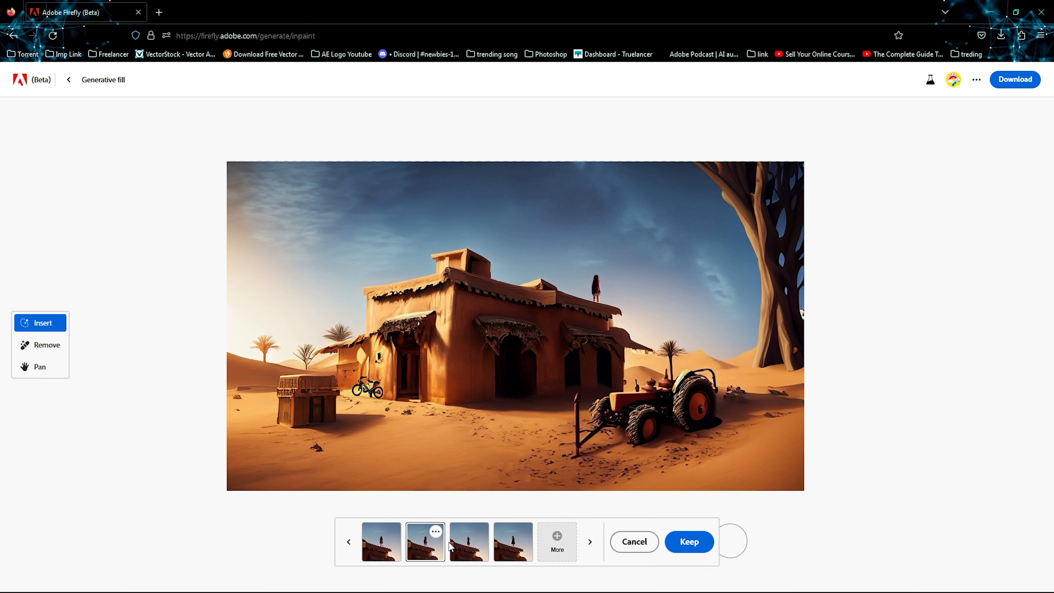
Compare the four girl variations on the roof and keep the fourth one, the figure in dark clothing.
left_click(469, 547)
left_click(514, 548)
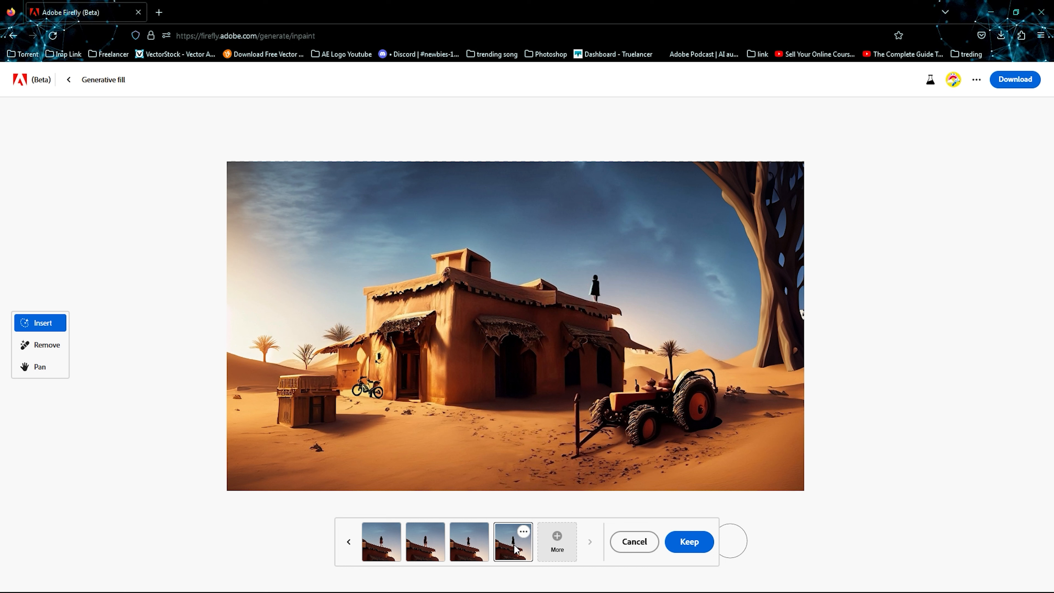
left_click(472, 549)
left_click(425, 549)
left_click(382, 548)
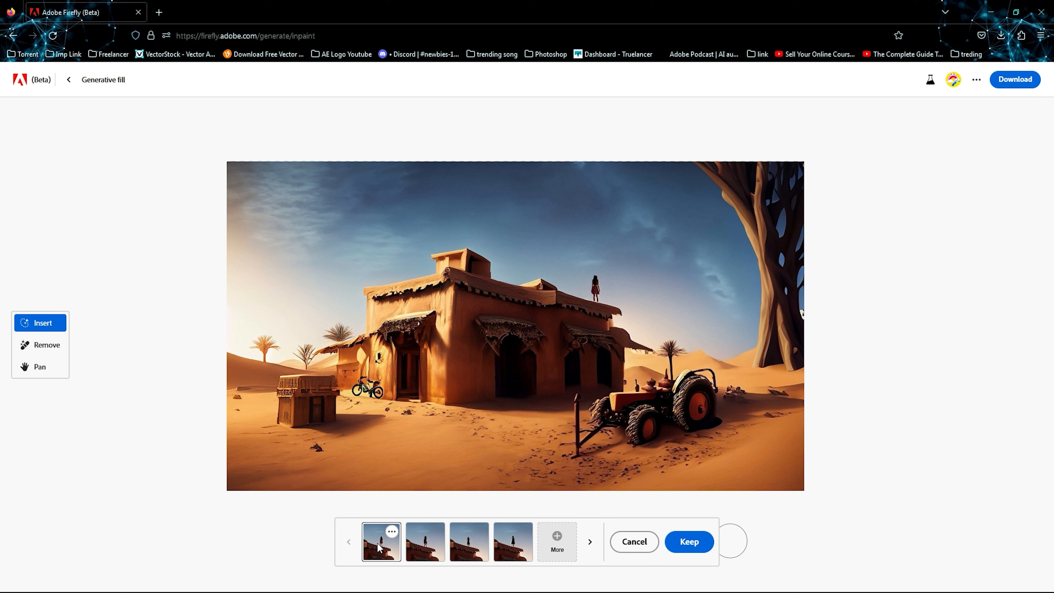
left_click(419, 552)
left_click(470, 554)
left_click(514, 554)
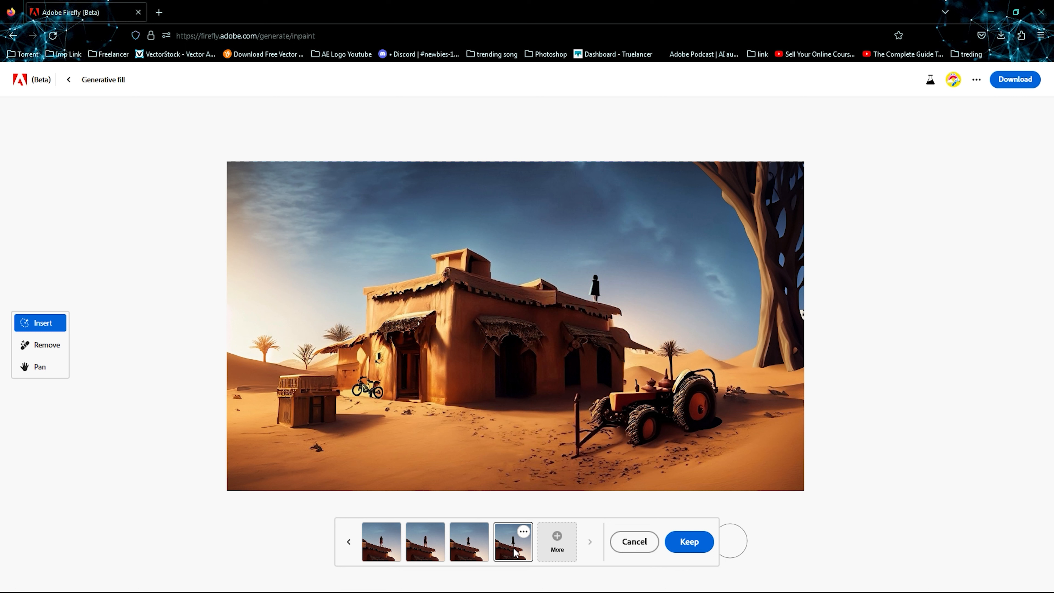
left_click(695, 543)
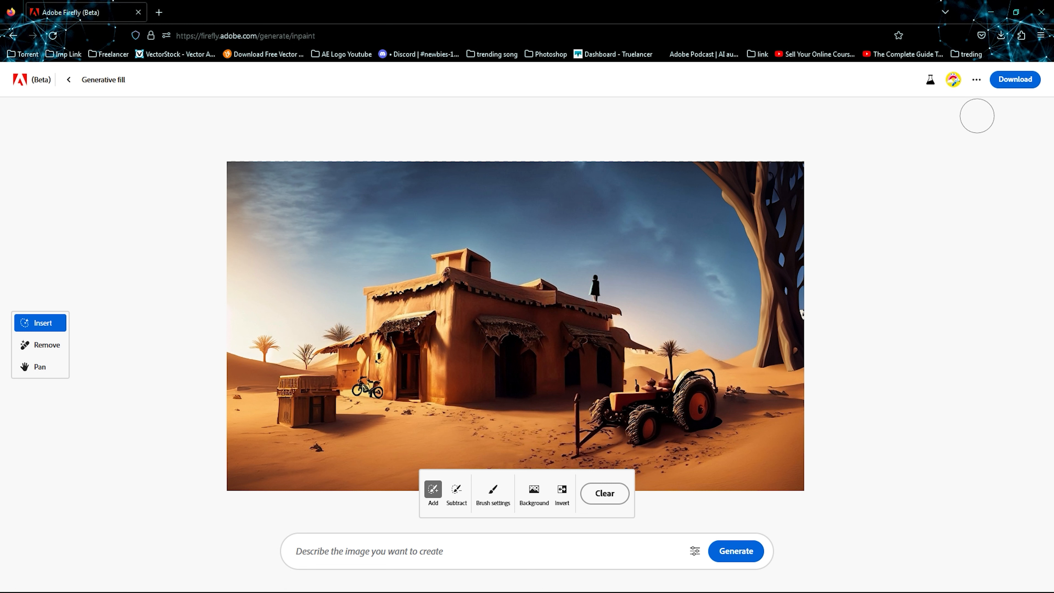
Download the edited desert house image with Content Credentials, view the downloaded file, and close the viewer.
left_click(1012, 80)
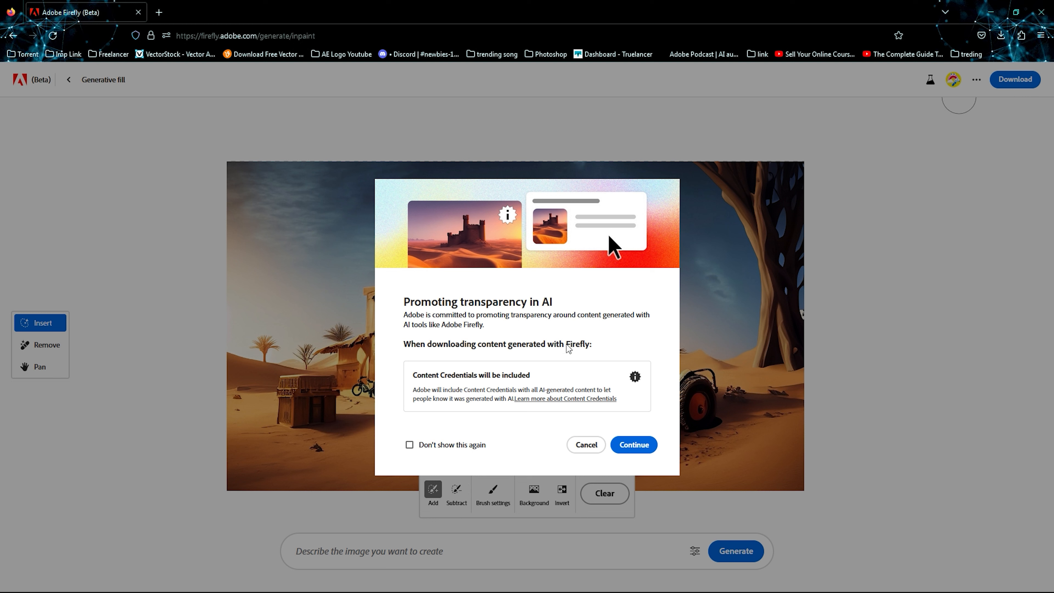
left_click(633, 443)
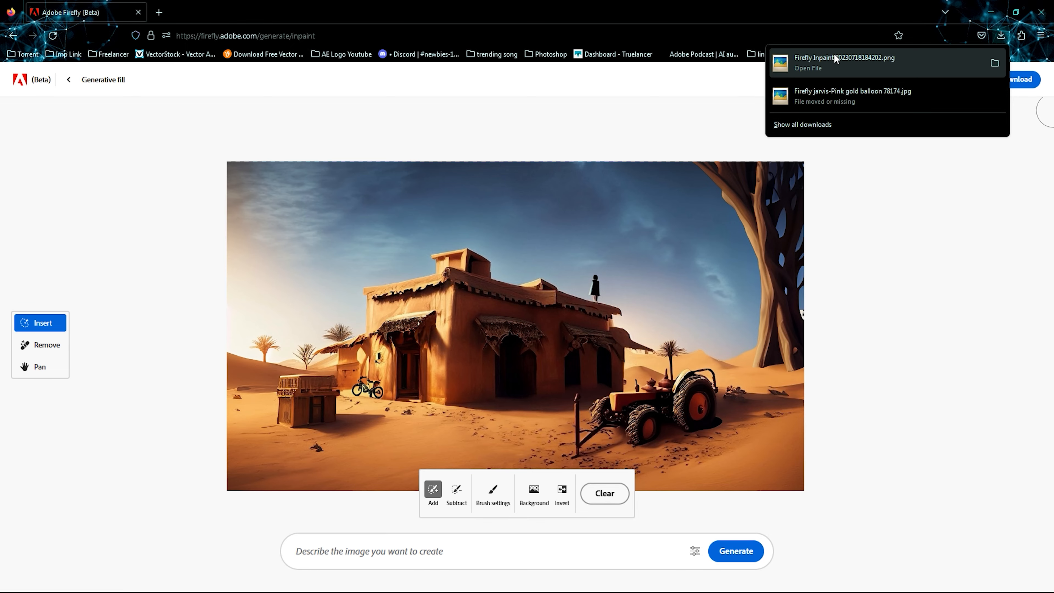
left_click(827, 63)
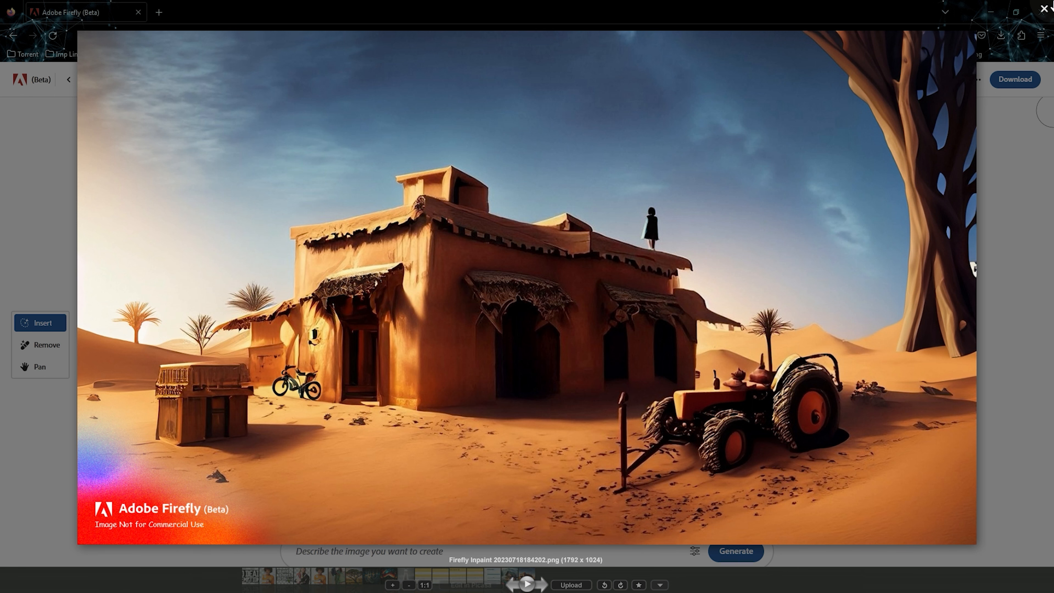
left_click(1044, 9)
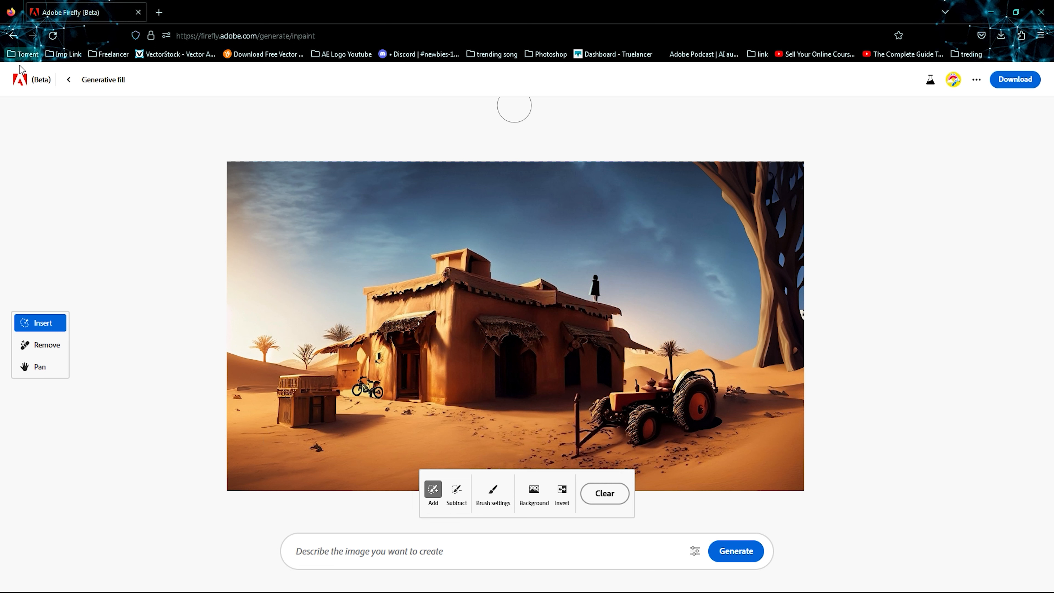
Return to the Firefly home page and start a new Generative fill session.
left_click(19, 85)
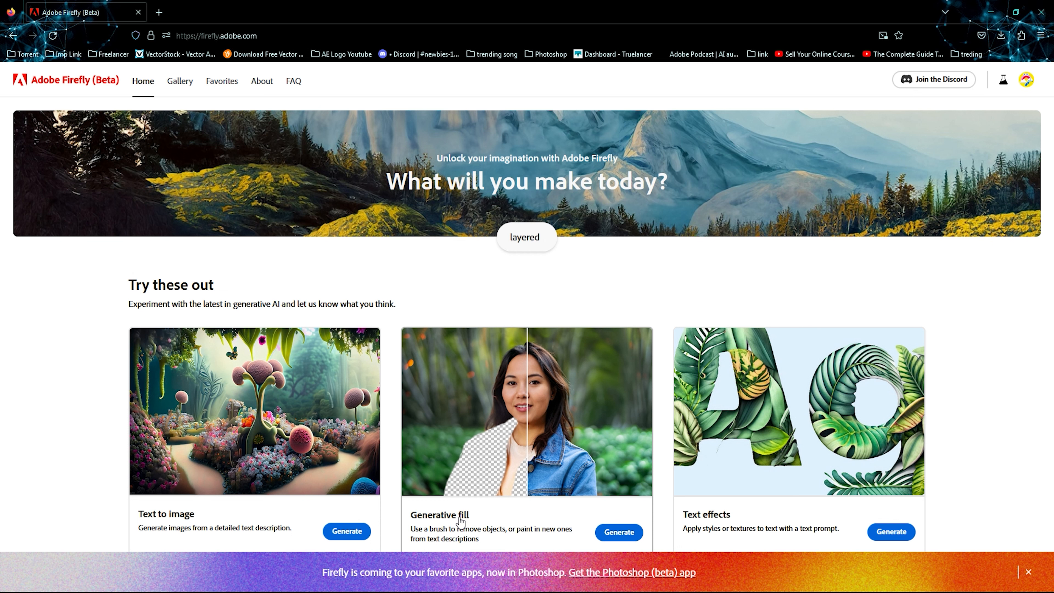
scroll(507, 466, "down", 3)
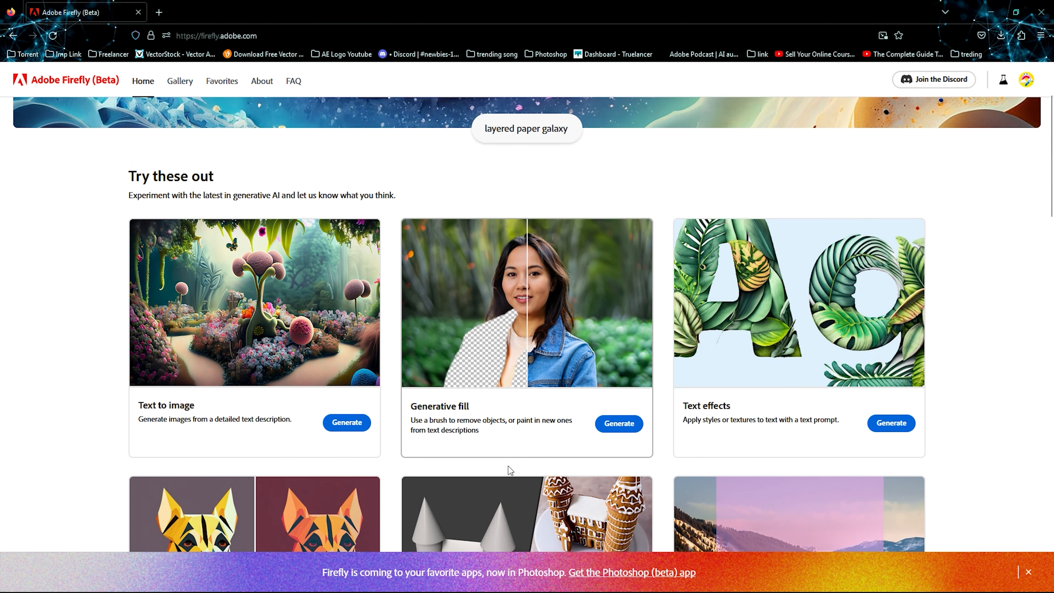
left_click(617, 380)
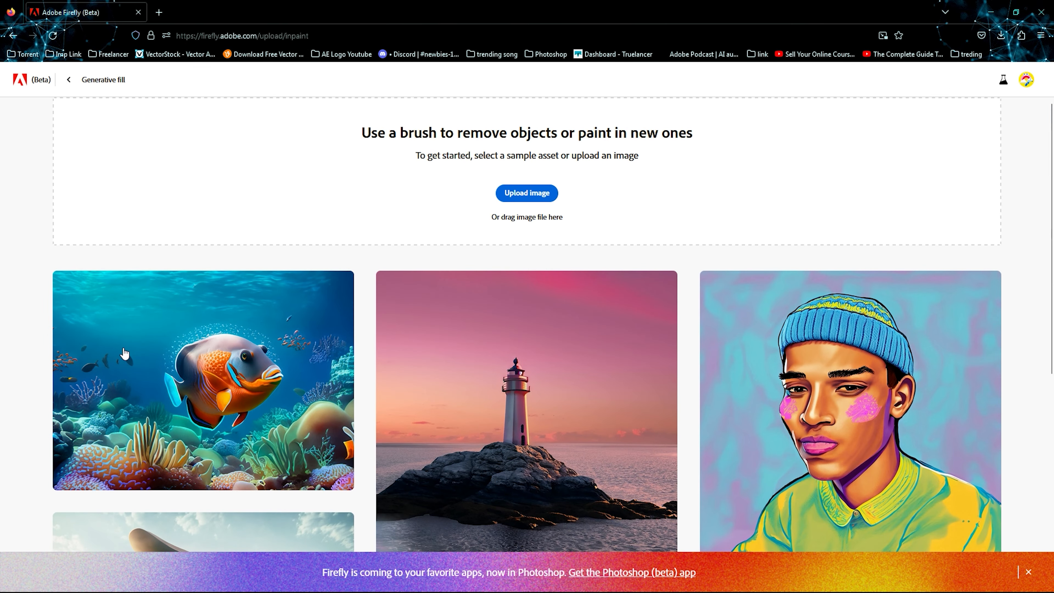
Browse the Generative fill sample images, open the curved modern house example, and return to the image selection page.
scroll(460, 415, "down", 8)
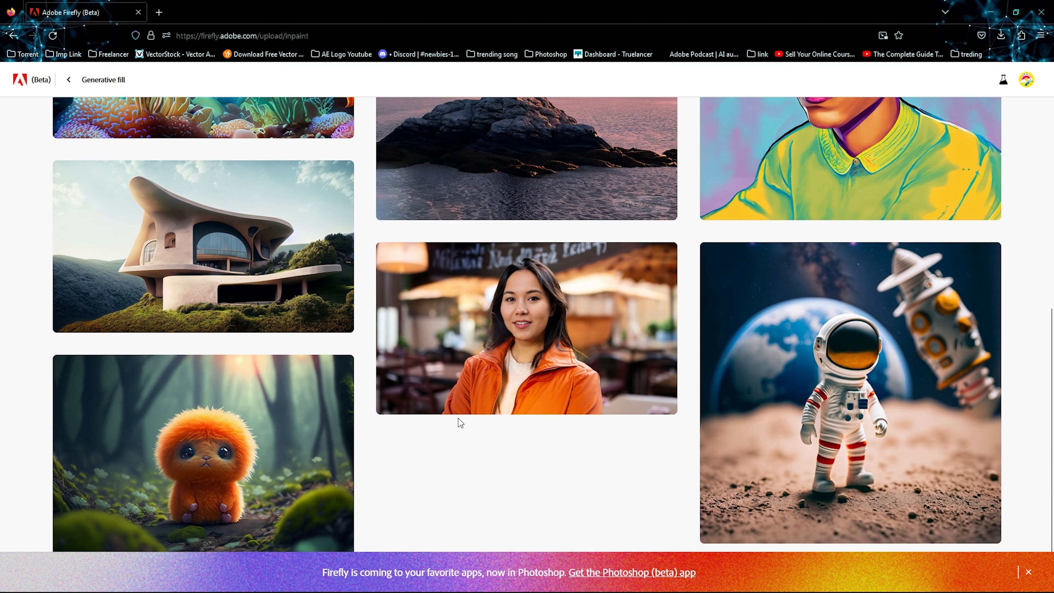
scroll(458, 419, "up", 8)
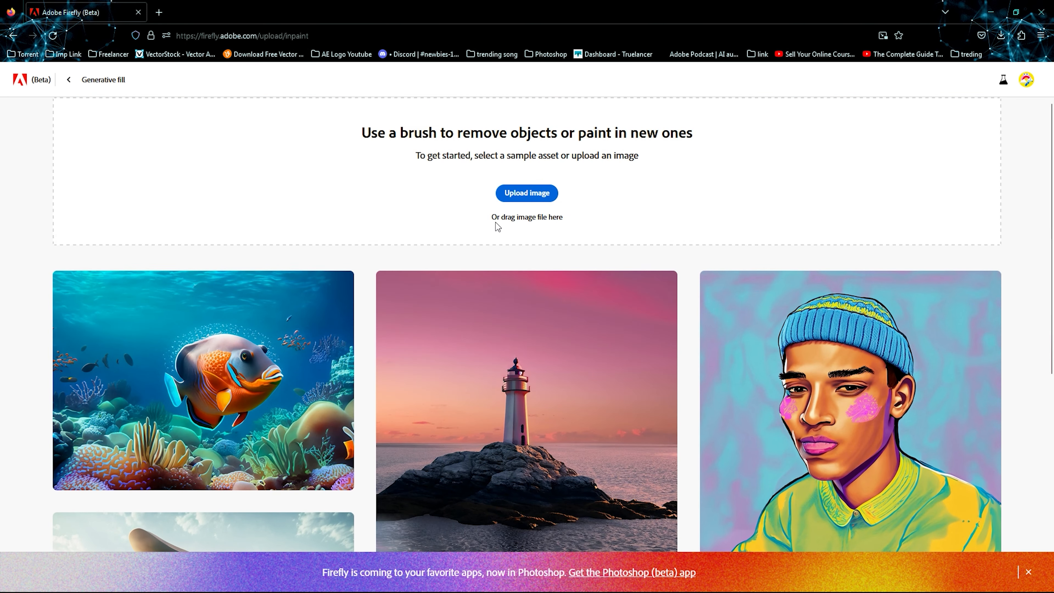
scroll(285, 385, "down", 3)
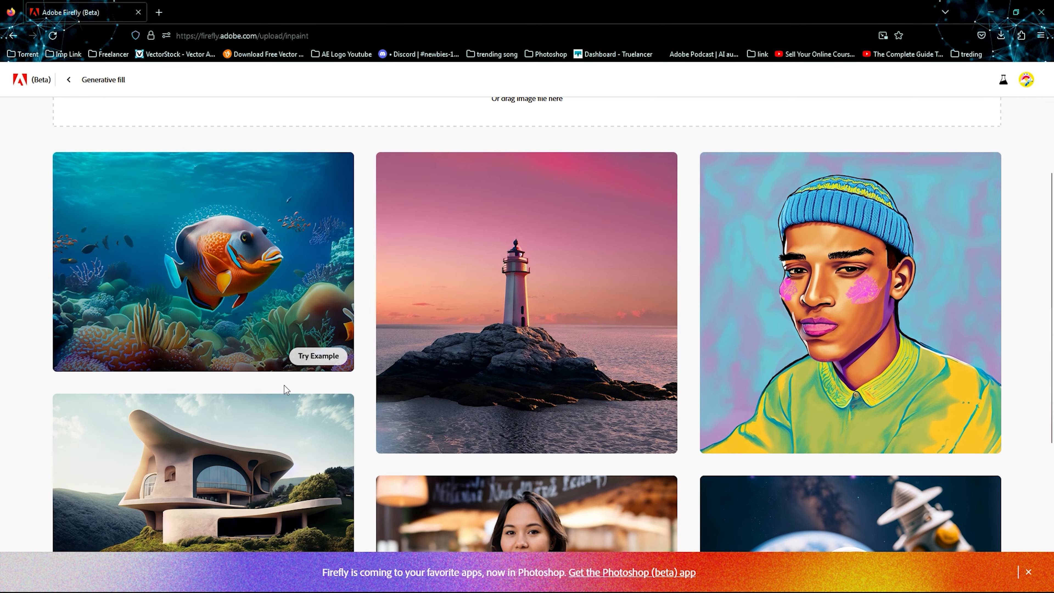
scroll(284, 386, "down", 3)
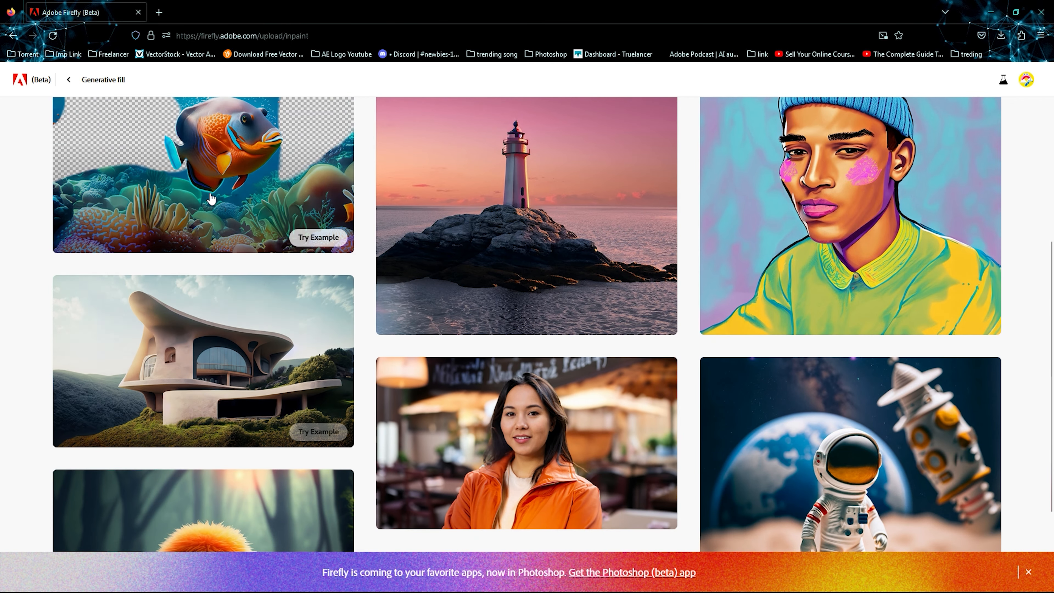
left_click(206, 315)
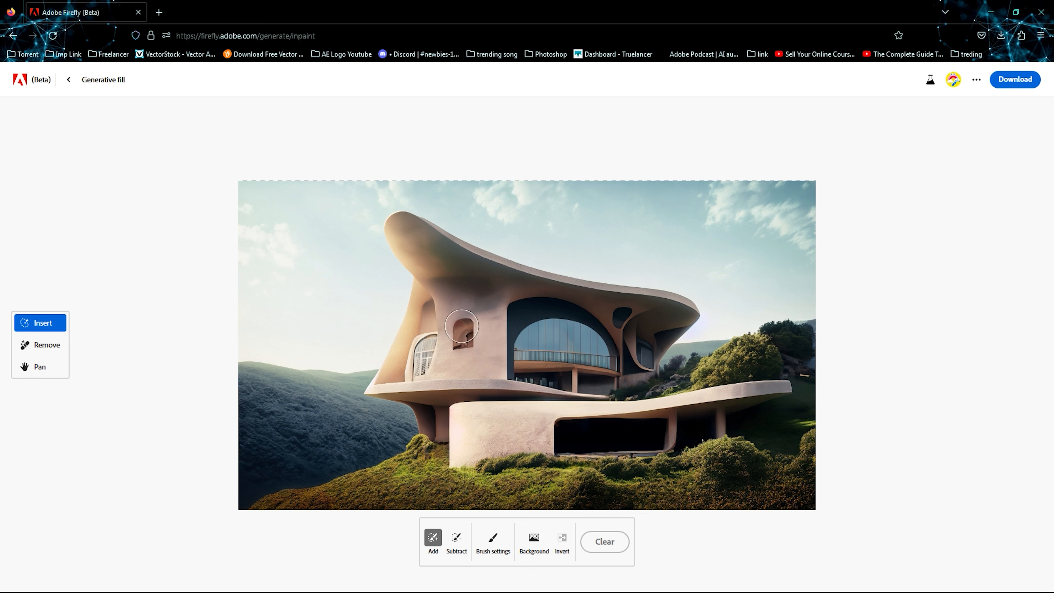
left_click(14, 37)
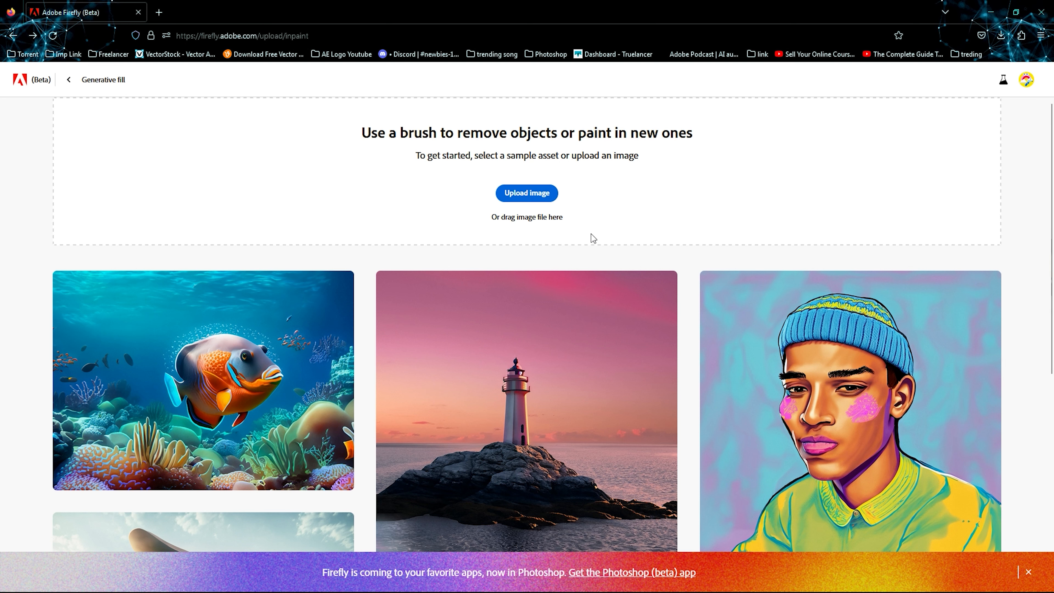
Upload the image man-wearing-t-shirt-gesturing from the Downloads folder for Generative fill.
left_click(534, 200)
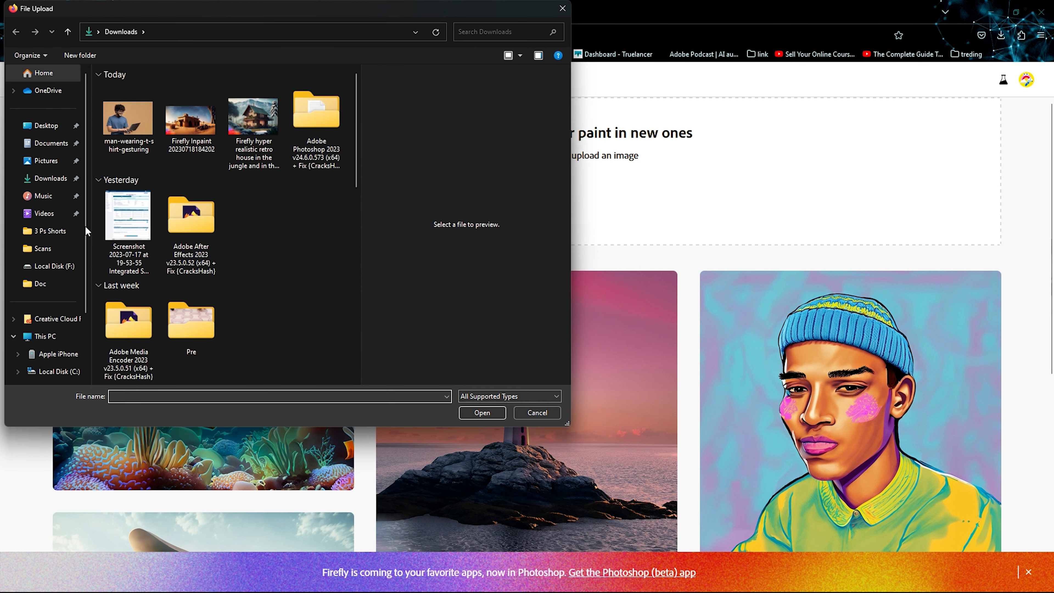
left_click(128, 121)
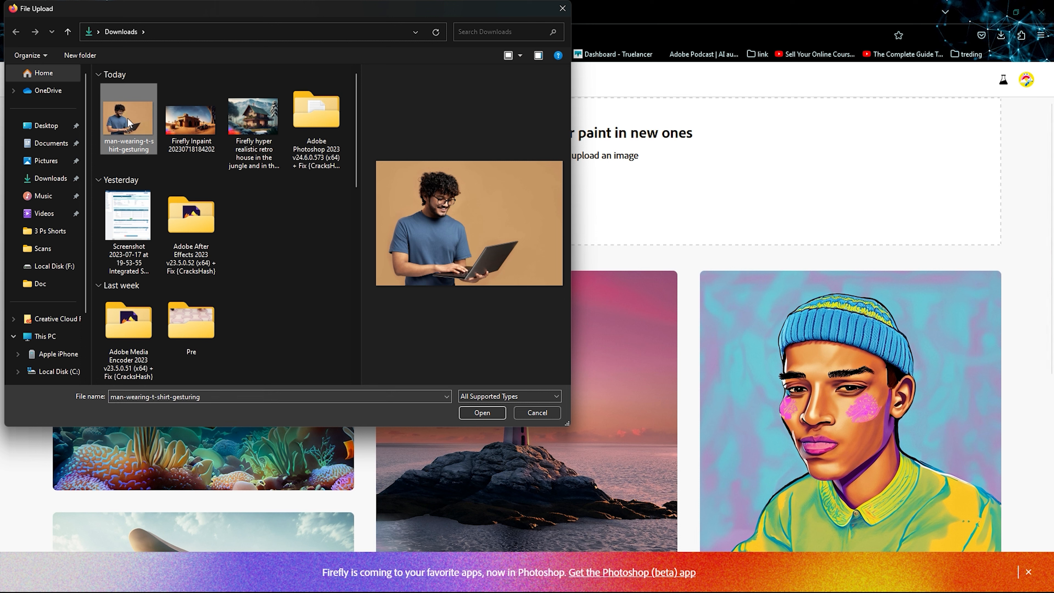
left_click(482, 413)
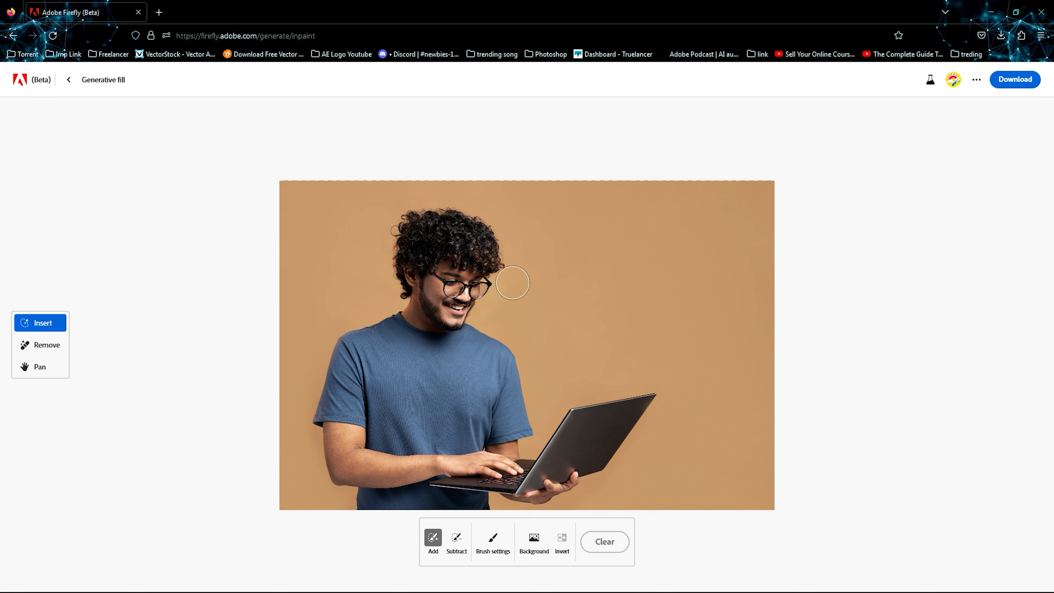
Mask the man's curly hair and generate a "stylish and professional hair style" in its place.
scroll(466, 243, "up", 1)
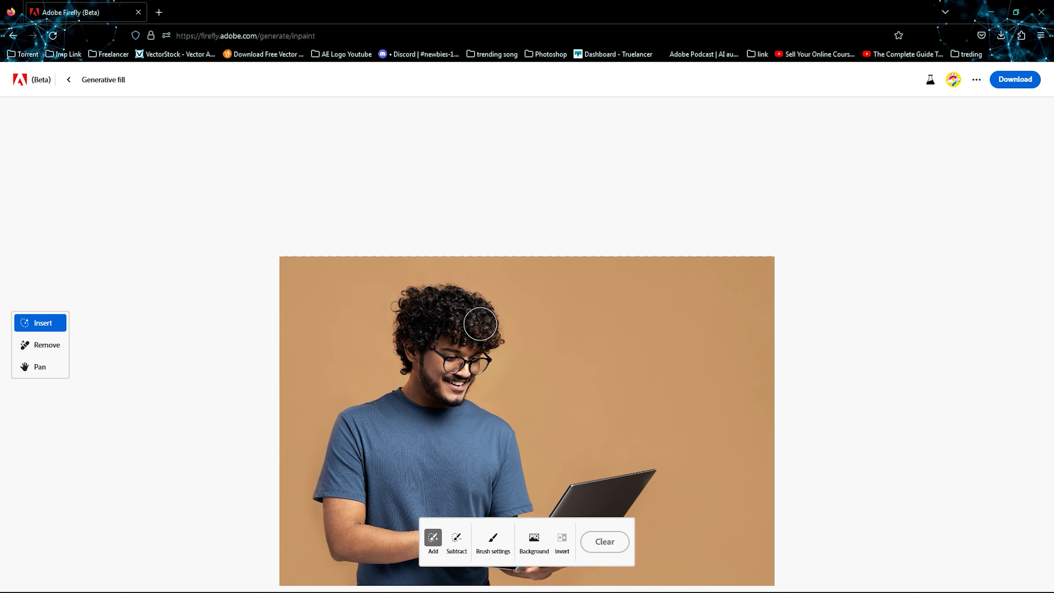
scroll(480, 324, "down", 1)
mouse_move(494, 261)
left_mouse_down()
mouse_move(469, 224)
mouse_move(411, 220)
mouse_move(396, 268)
mouse_move(406, 281)
mouse_move(440, 256)
mouse_move(475, 261)
mouse_move(424, 251)
left_mouse_up()
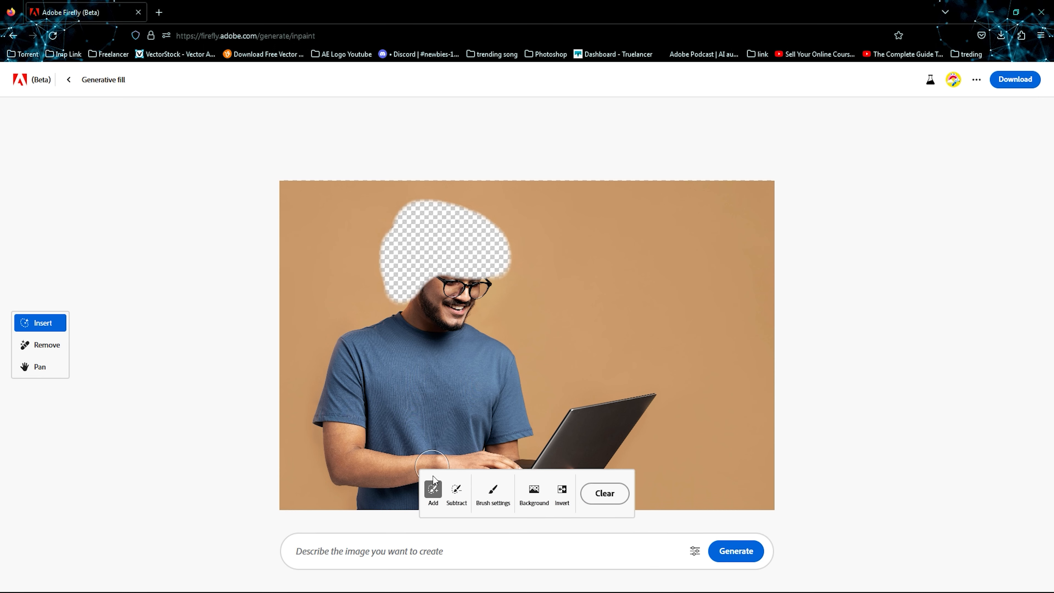
left_click(444, 549)
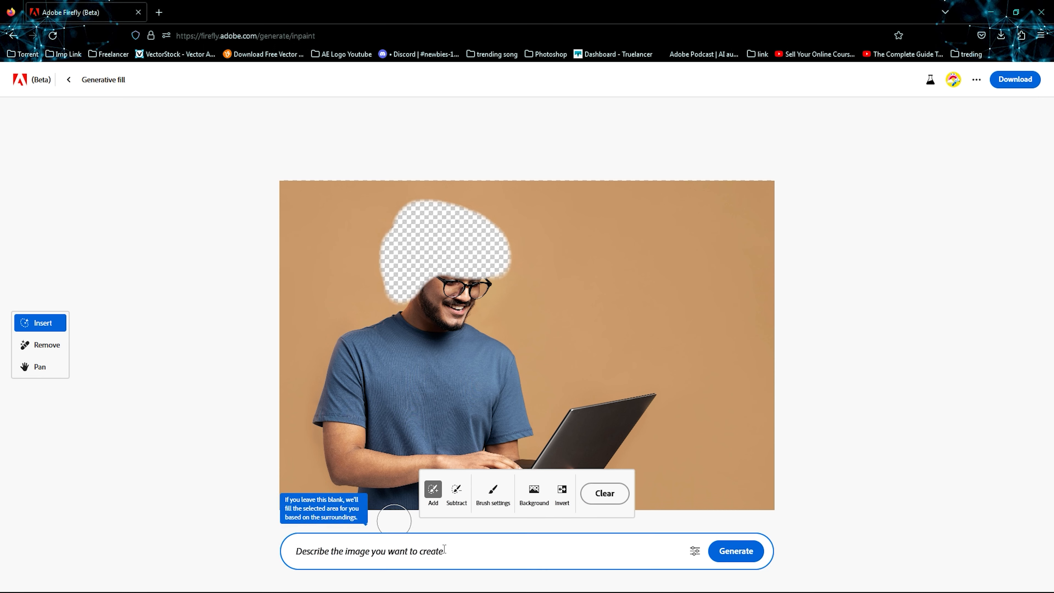
type("st")
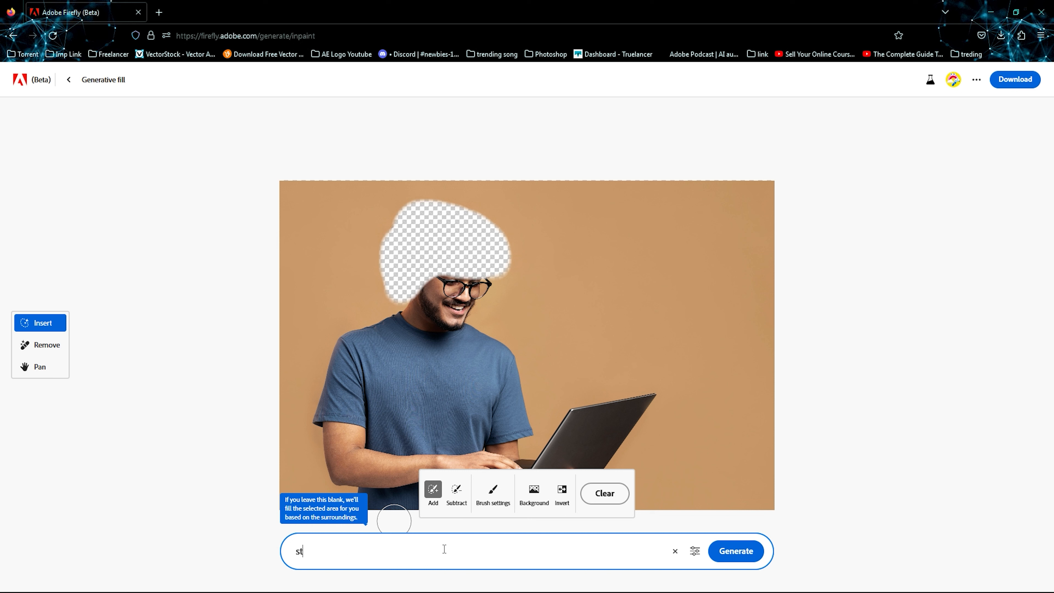
type("ylish")
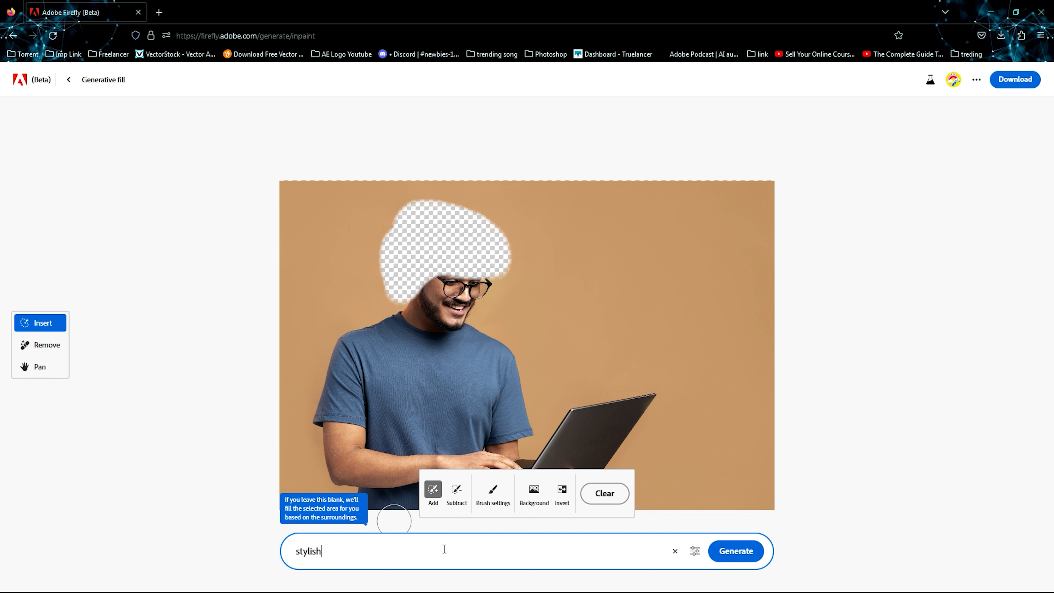
type(" and professional")
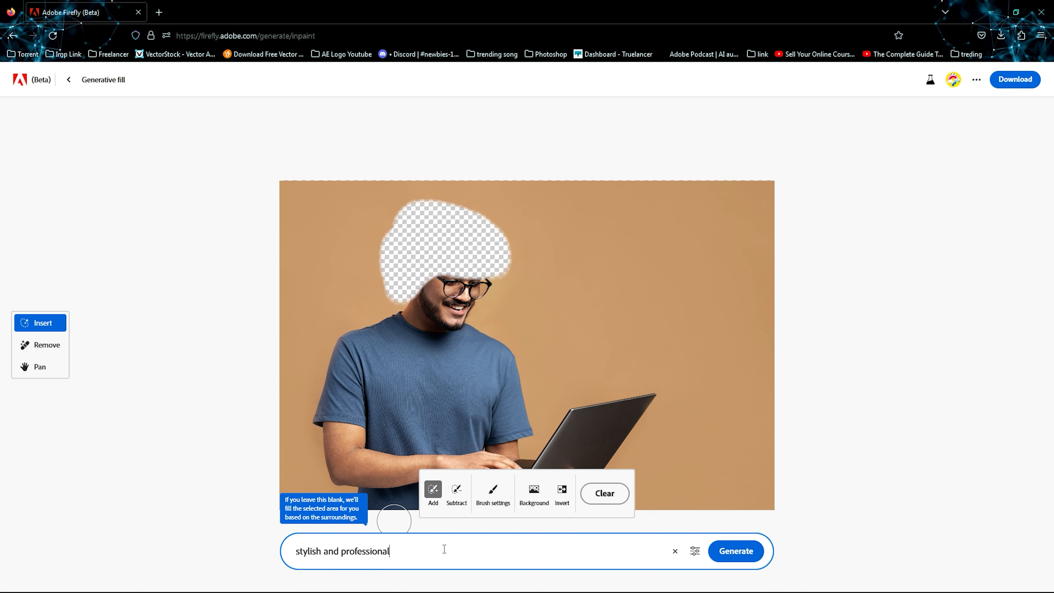
type(" hair")
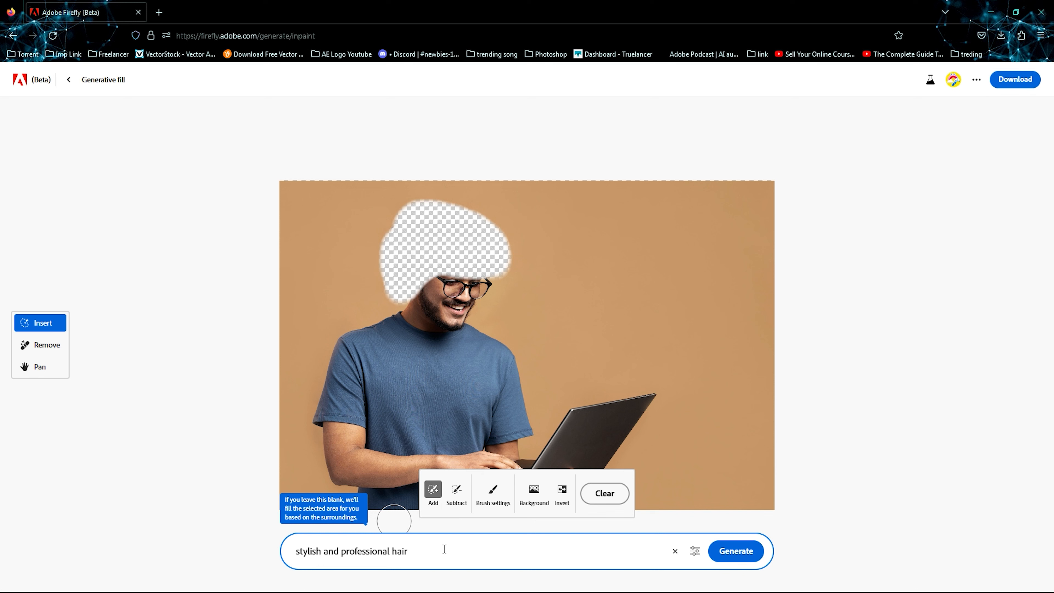
type(" style")
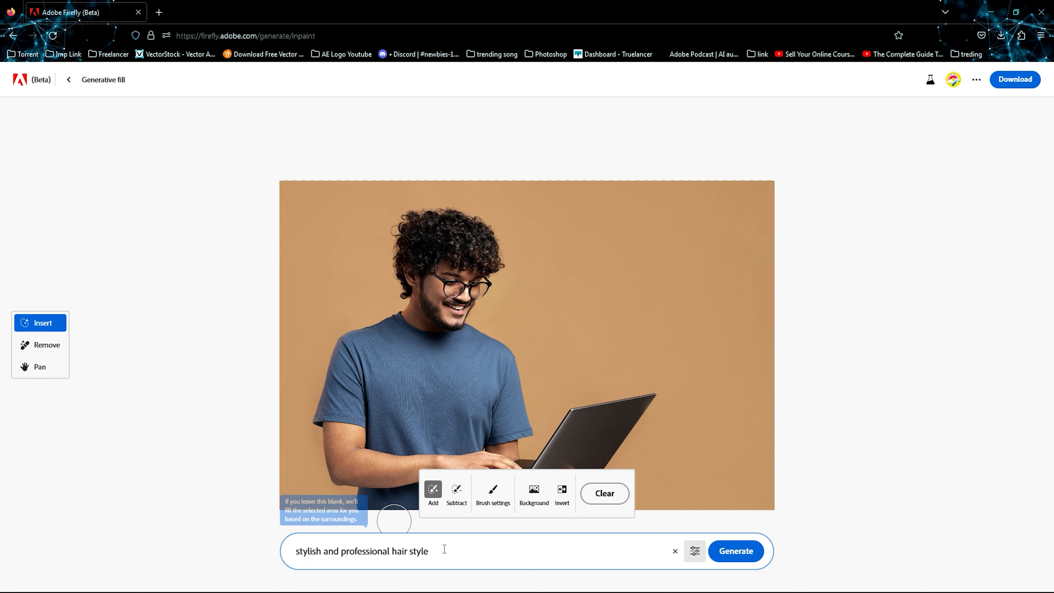
key("Return")
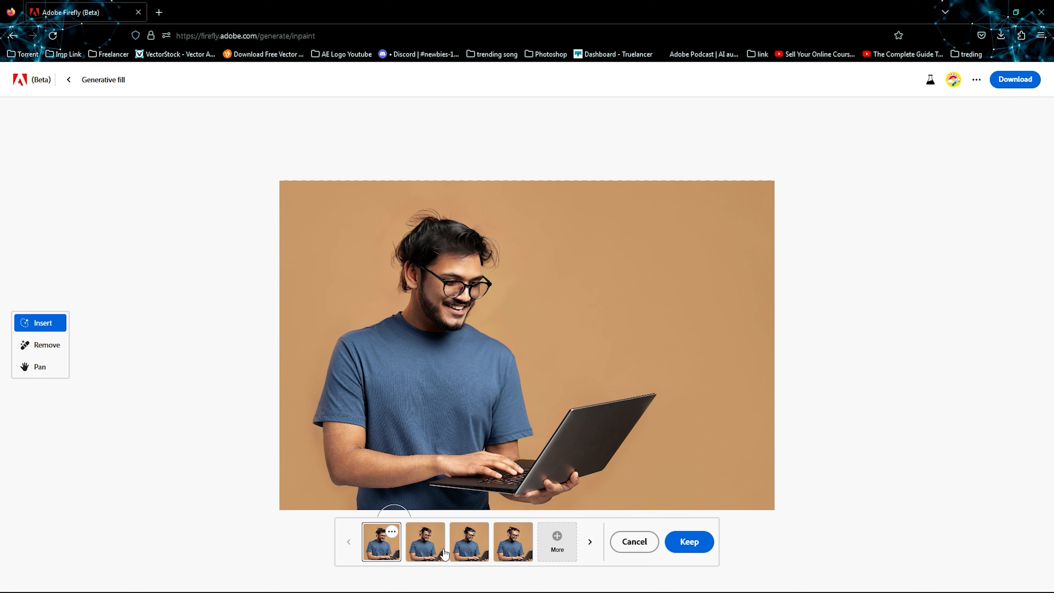
Compare the four generated "stylish and professional hair style" variations and discard them, going back to the hair mask.
left_click(427, 544)
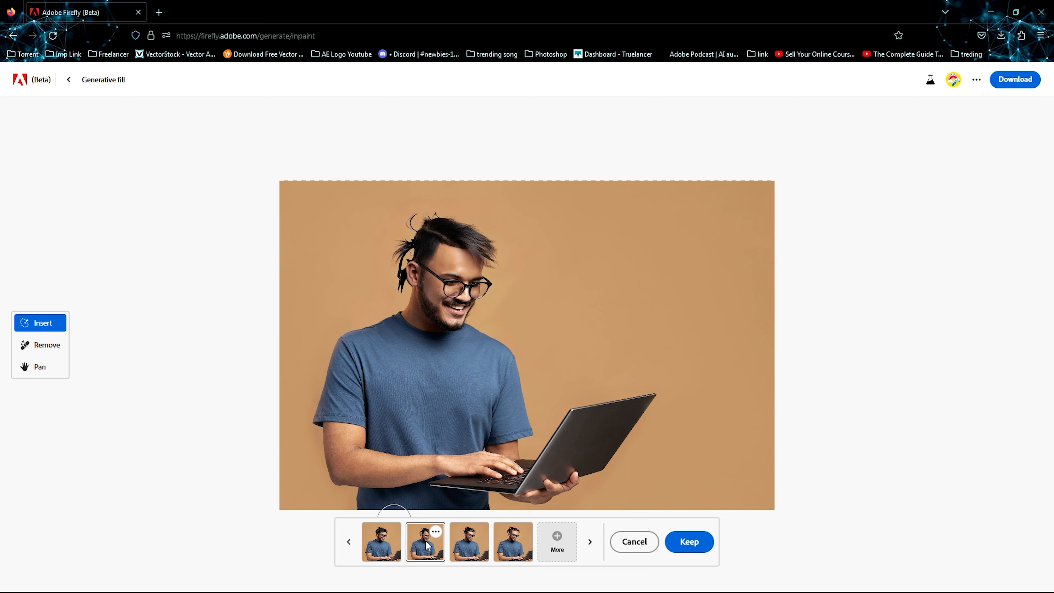
left_click(477, 543)
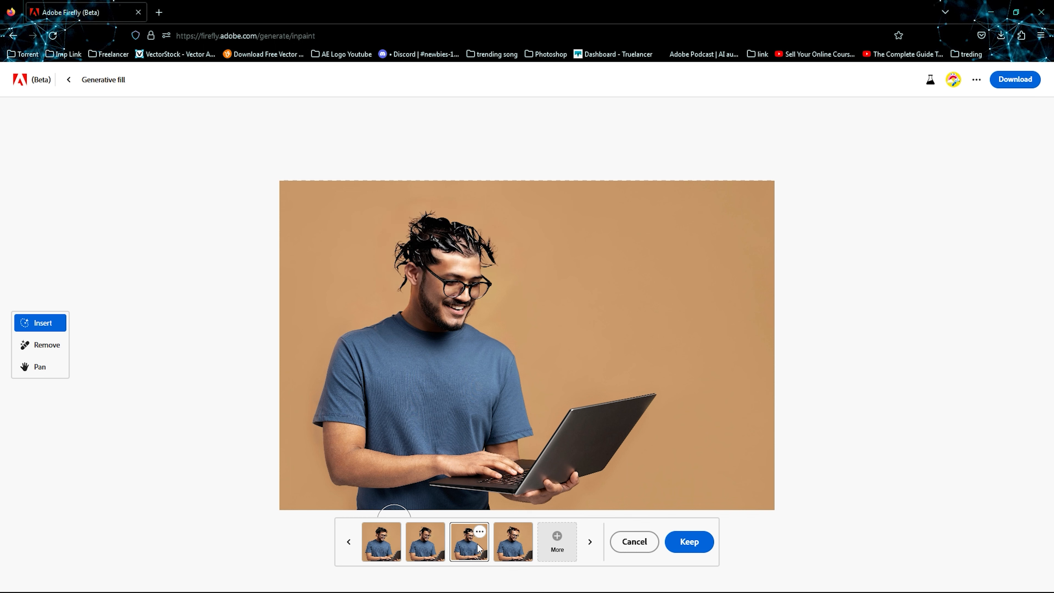
left_click(507, 546)
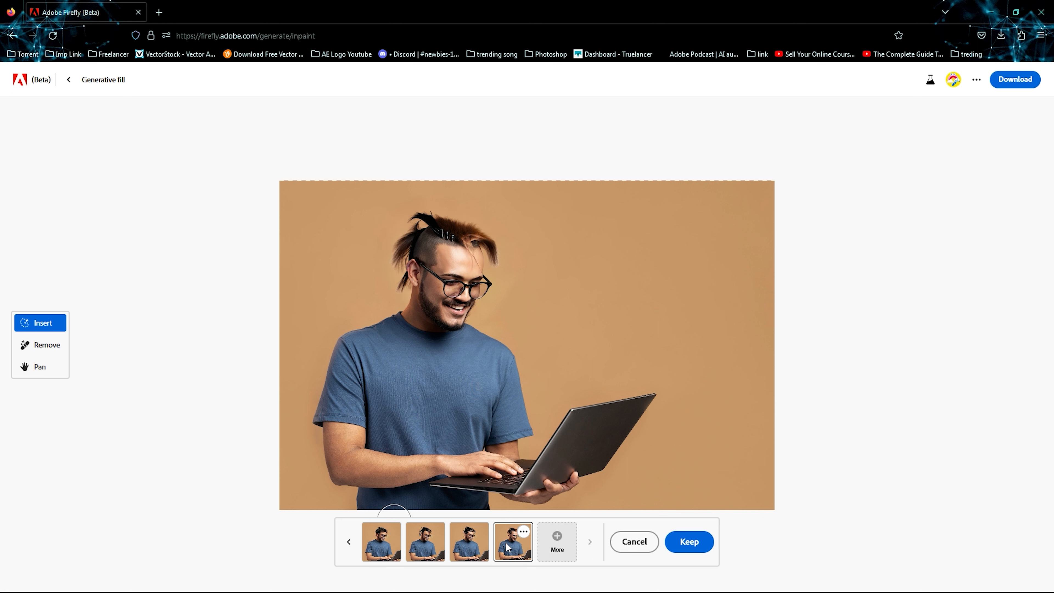
left_click(378, 546)
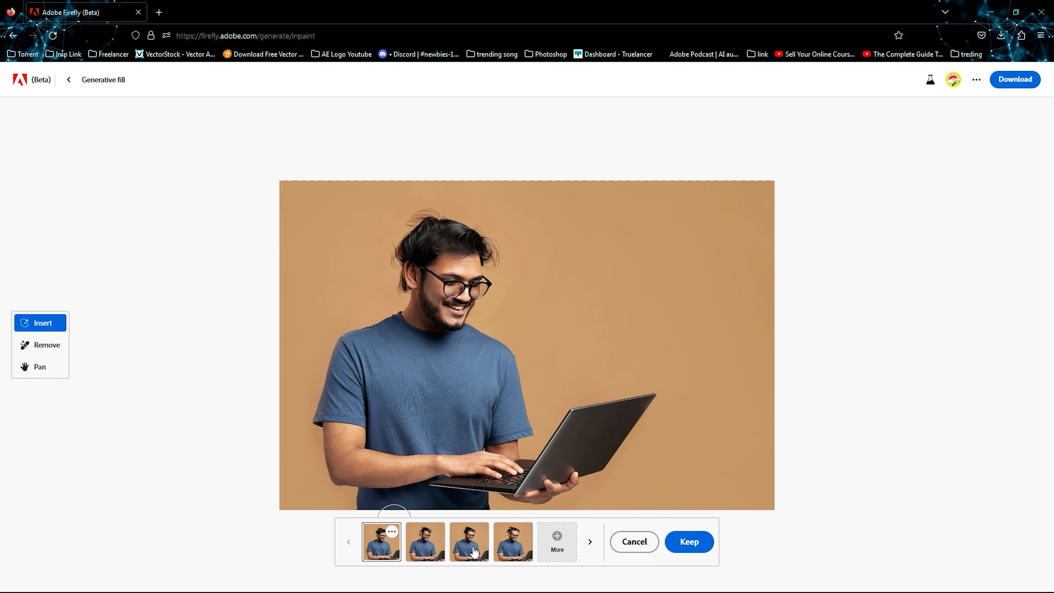
left_click(635, 545)
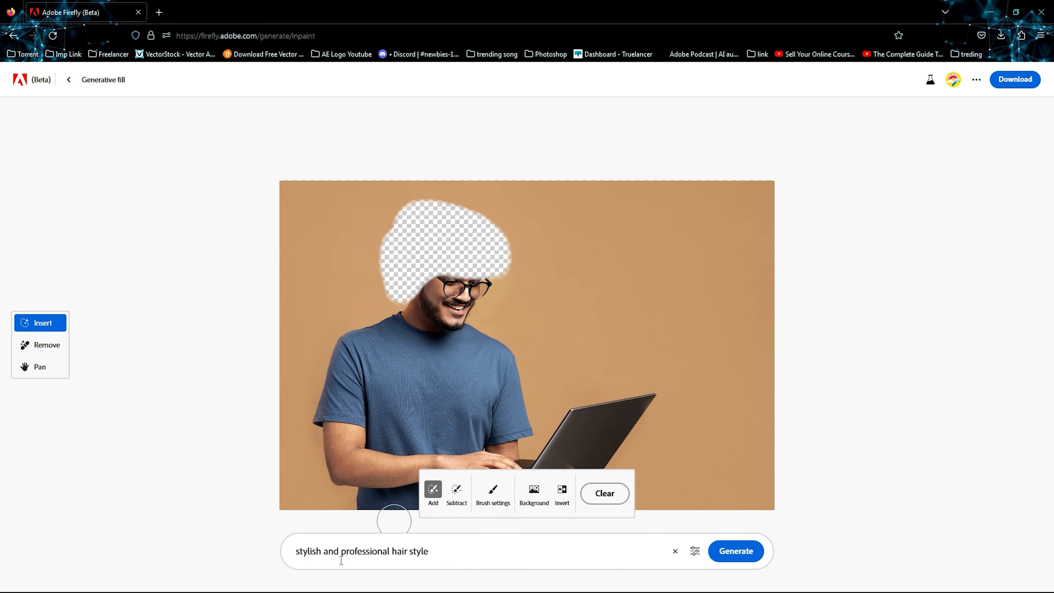
Shorten the prompt to "professional hair style" and generate new hair variations for the masked area.
left_click_drag(341, 560, 263, 551)
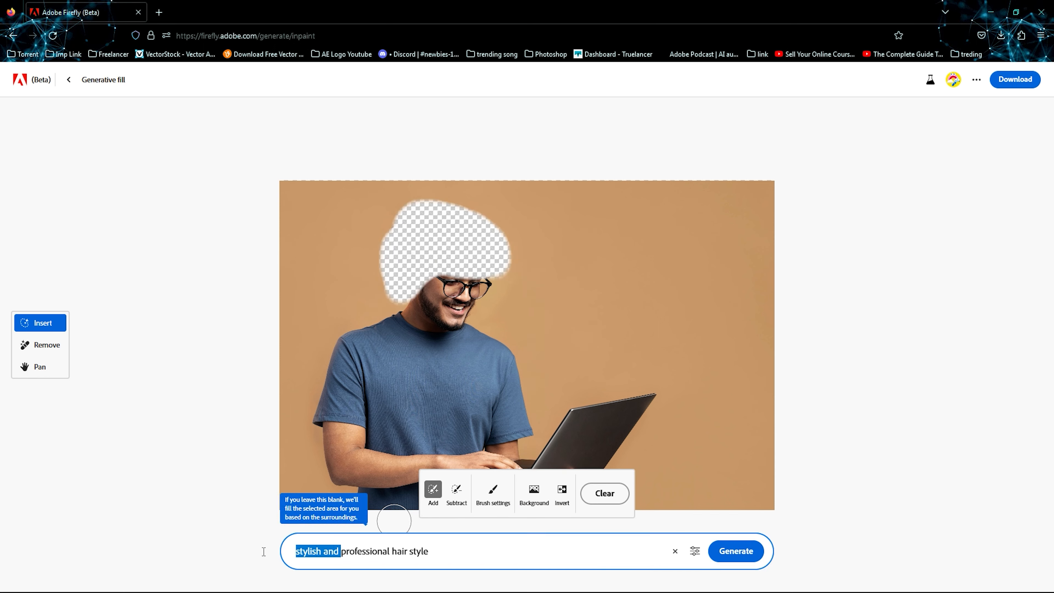
key("BackSpace")
left_click(736, 551)
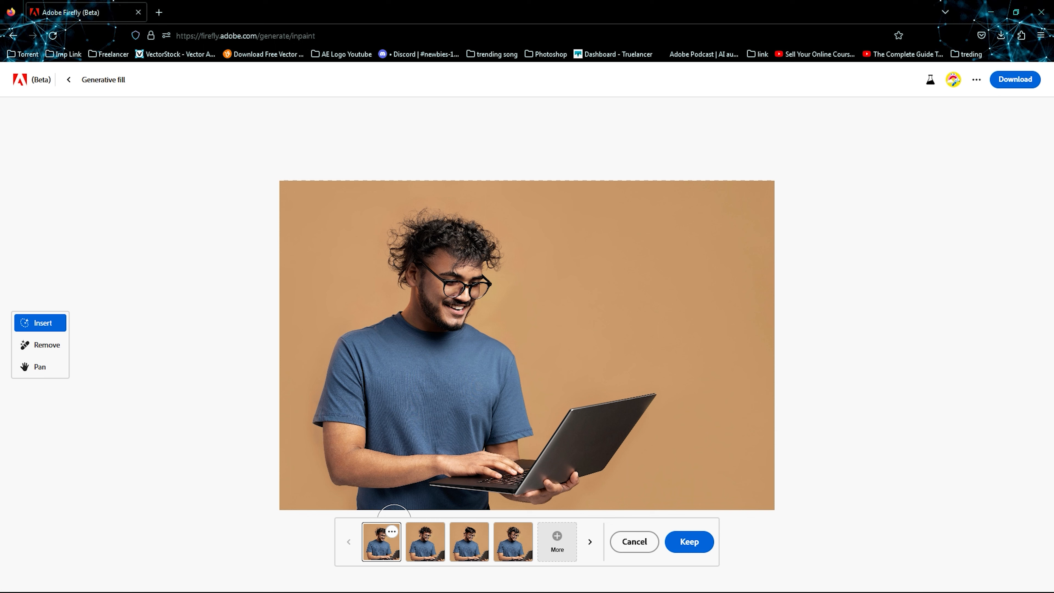
Compare the four generated "professional hair style" variations and discard them.
left_click(427, 548)
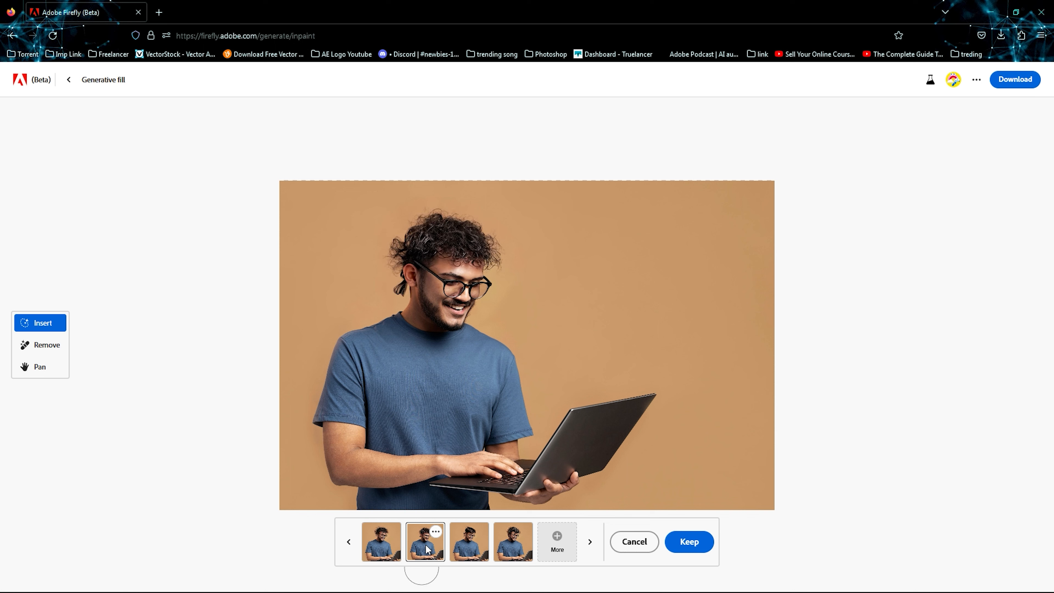
left_click(468, 549)
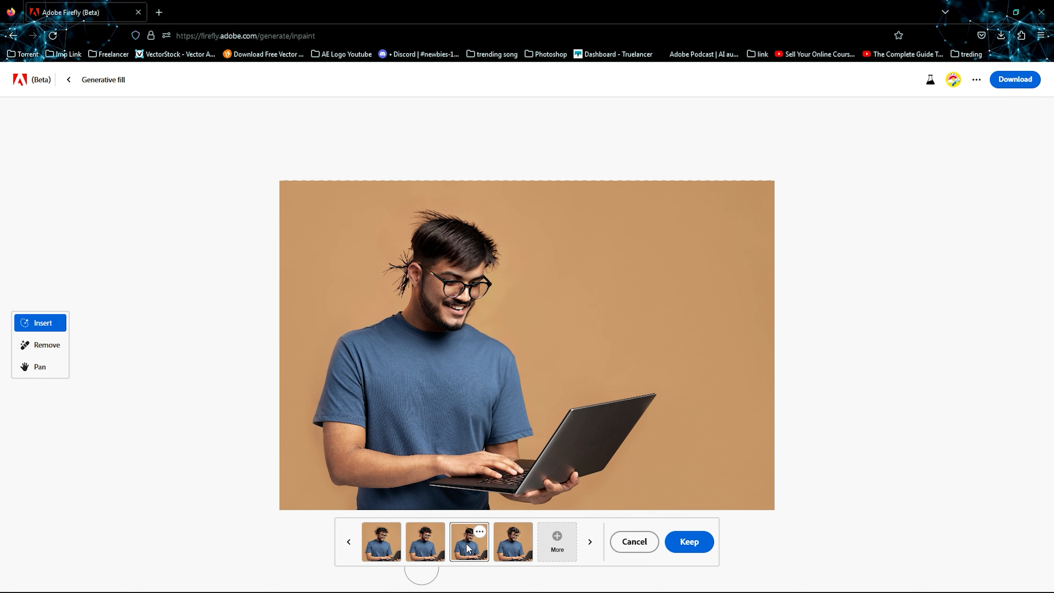
left_click(514, 547)
left_click(480, 550)
left_click(420, 545)
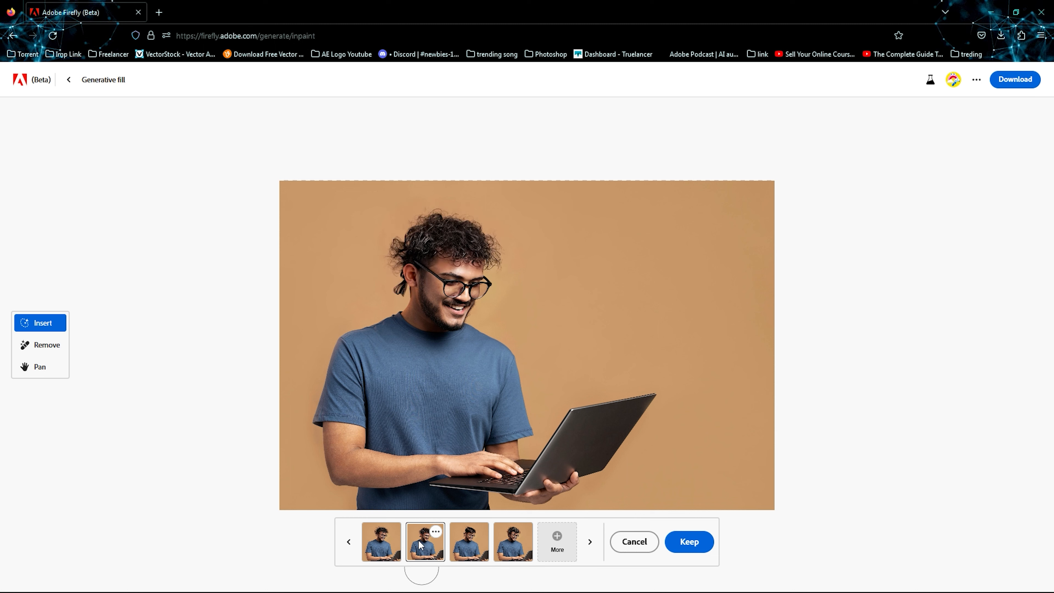
left_click(377, 541)
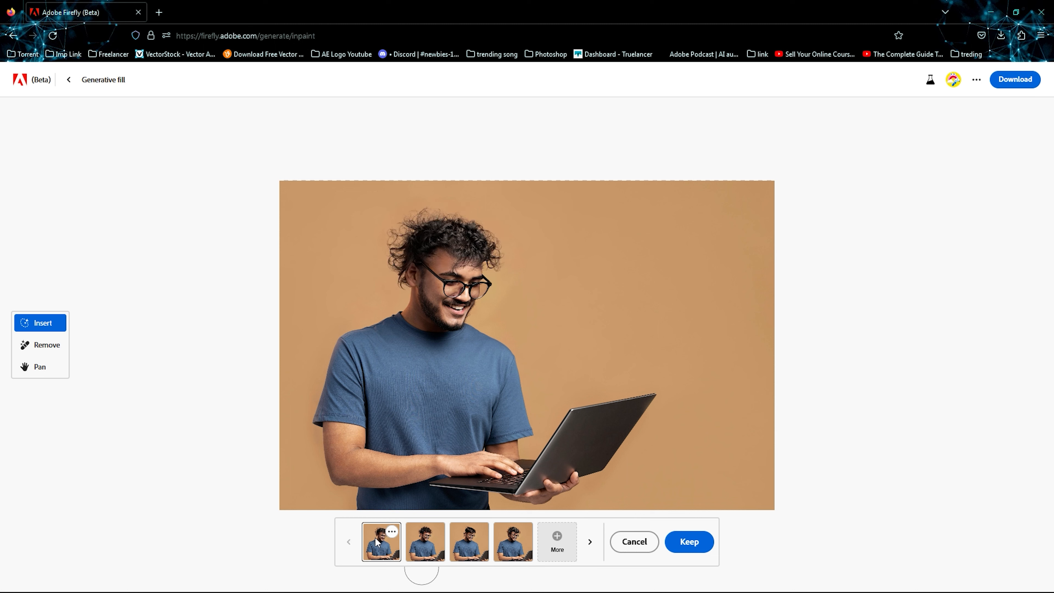
left_click(427, 541)
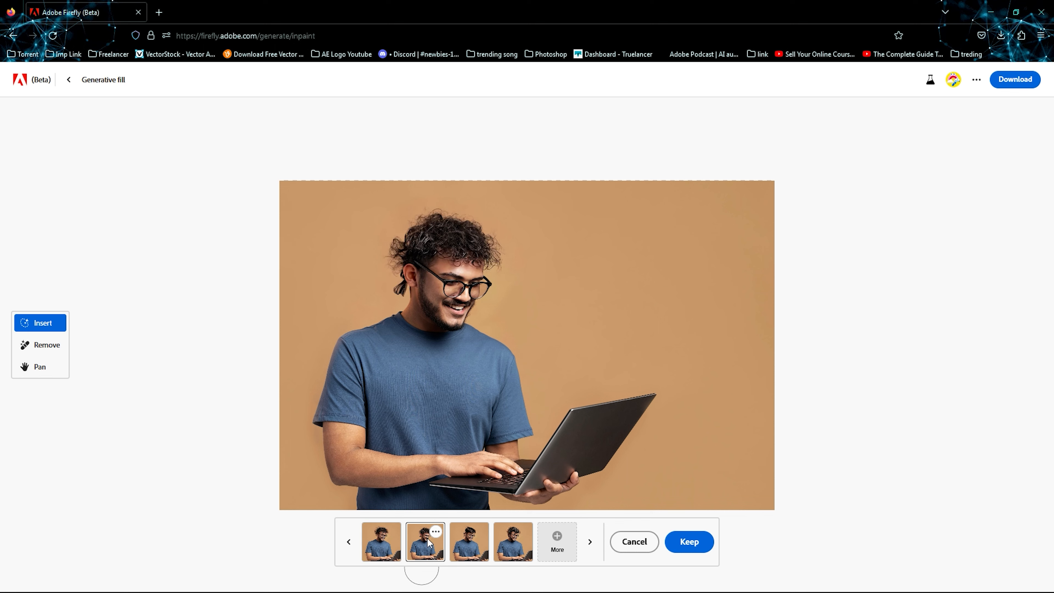
left_click(626, 542)
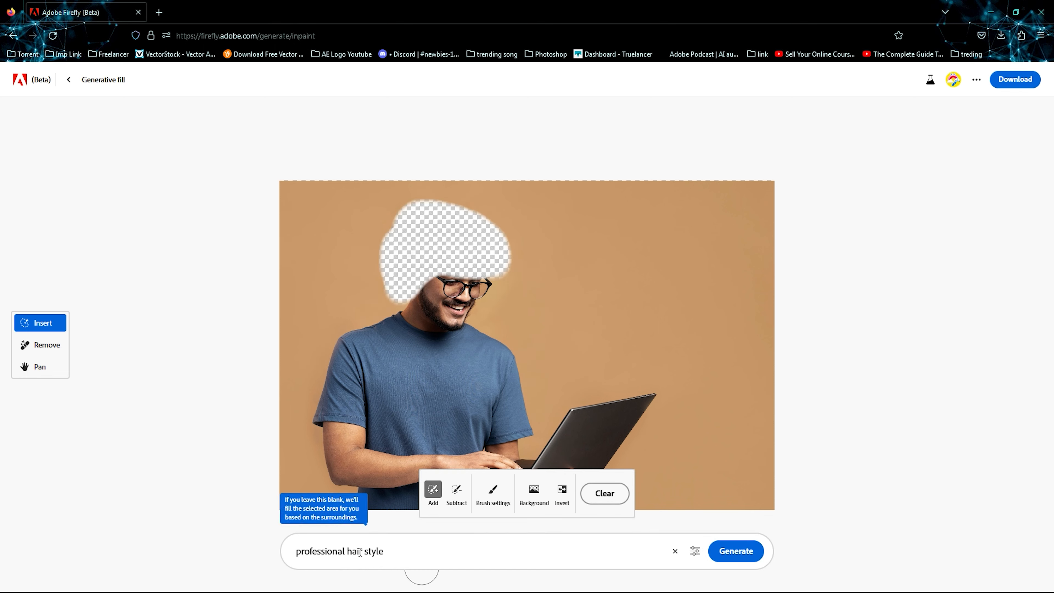
Change the prompt to "spicky hair style" and generate new hair variations for the masked area.
left_click(344, 551)
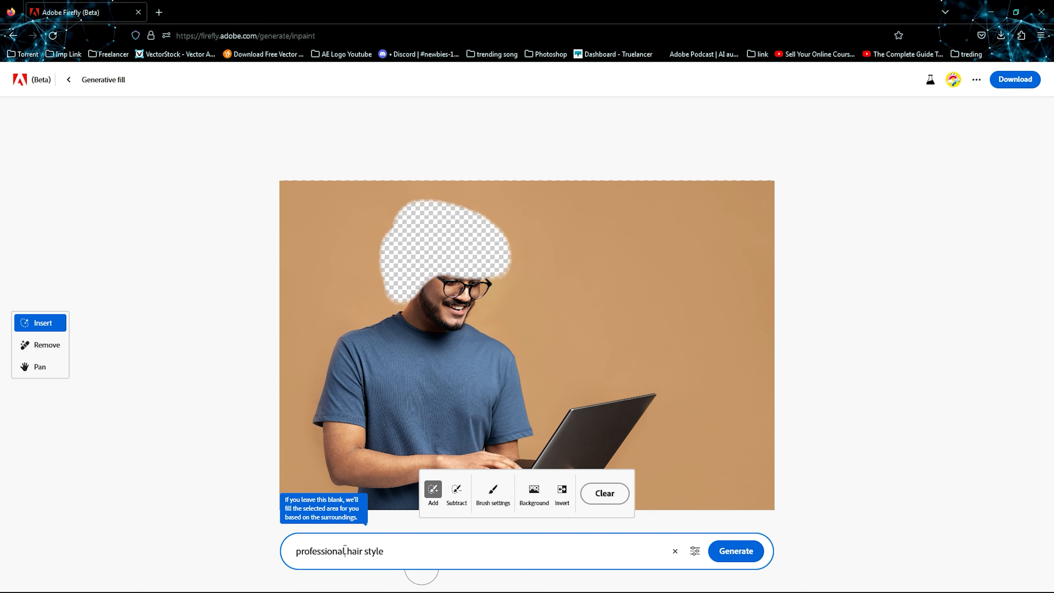
type("spicky")
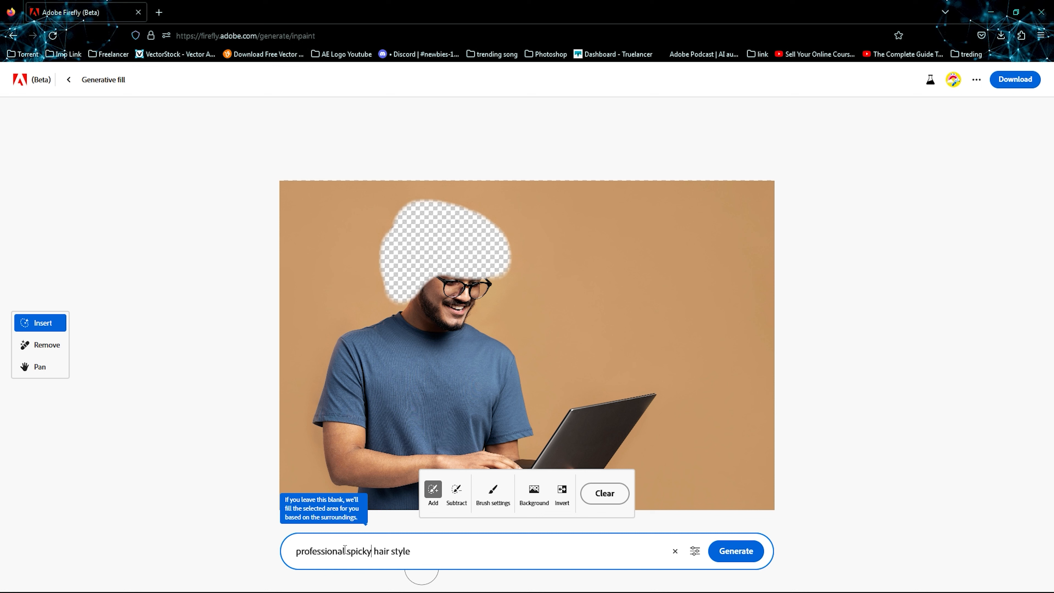
key("BackSpace")
key("BackSpace")
key("BackSpace")
key("BackSpace")
key("BackSpace")
key("BackSpace")
key("BackSpace")
key("BackSpace")
key("BackSpace")
key("BackSpace")
key("BackSpace")
key("BackSpace")
key("BackSpace")
key("Return")
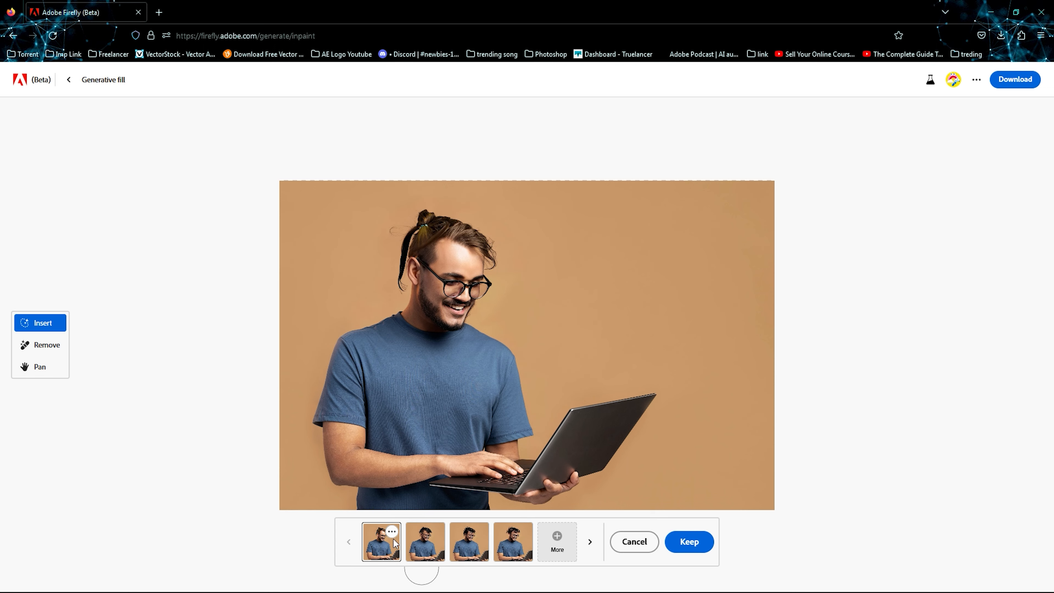
Compare the generated "spicky hair style" variations and discard them.
left_click(430, 540)
left_click(469, 540)
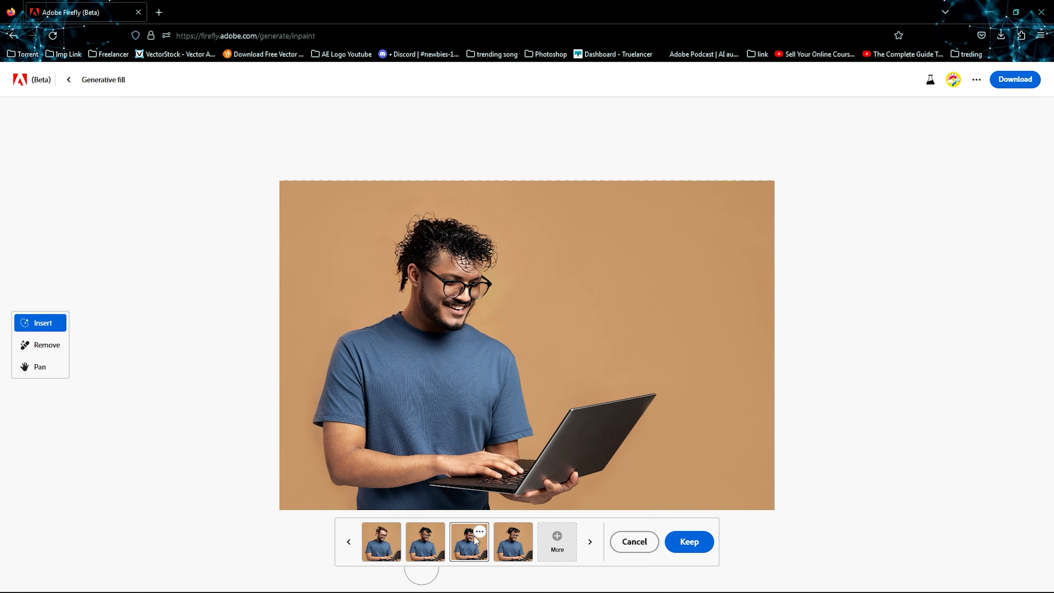
left_click(514, 539)
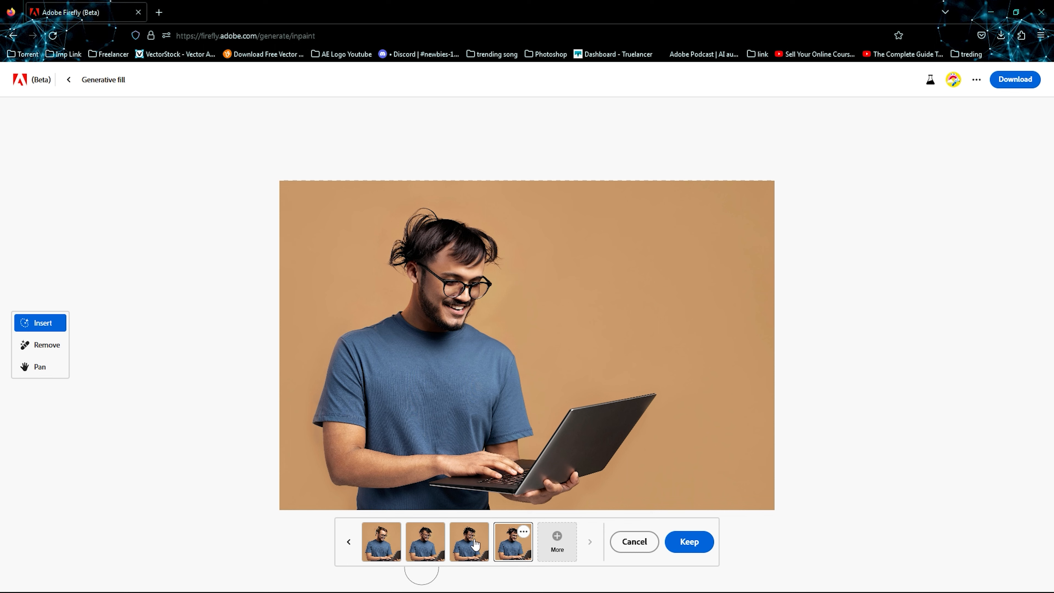
left_click(455, 544)
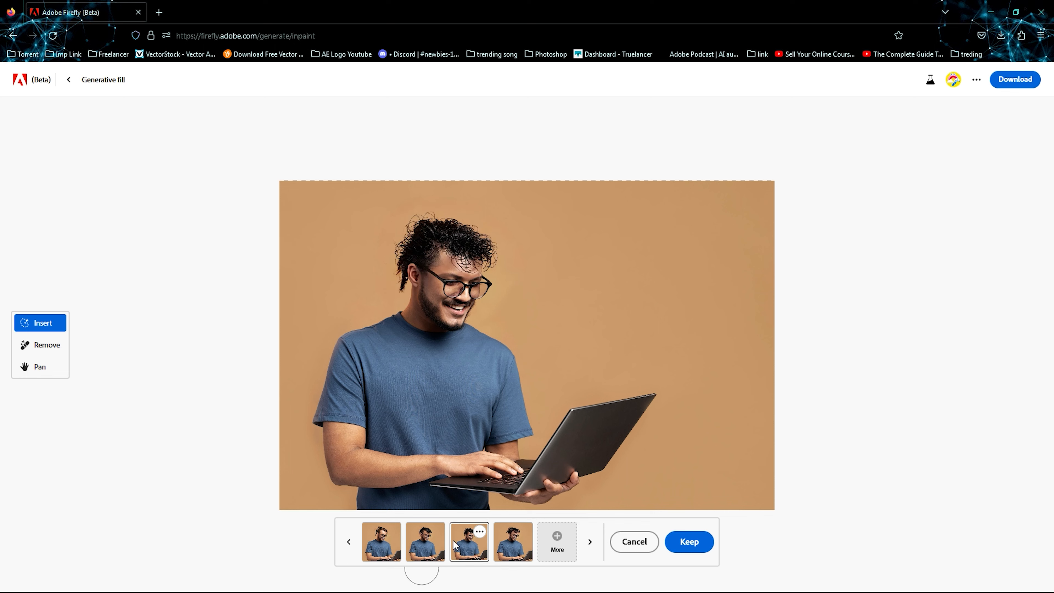
left_click(634, 541)
Replace "spicky" in the hair style prompt with "mess" and generate new hair variations.
left_click_drag(322, 552, 280, 554)
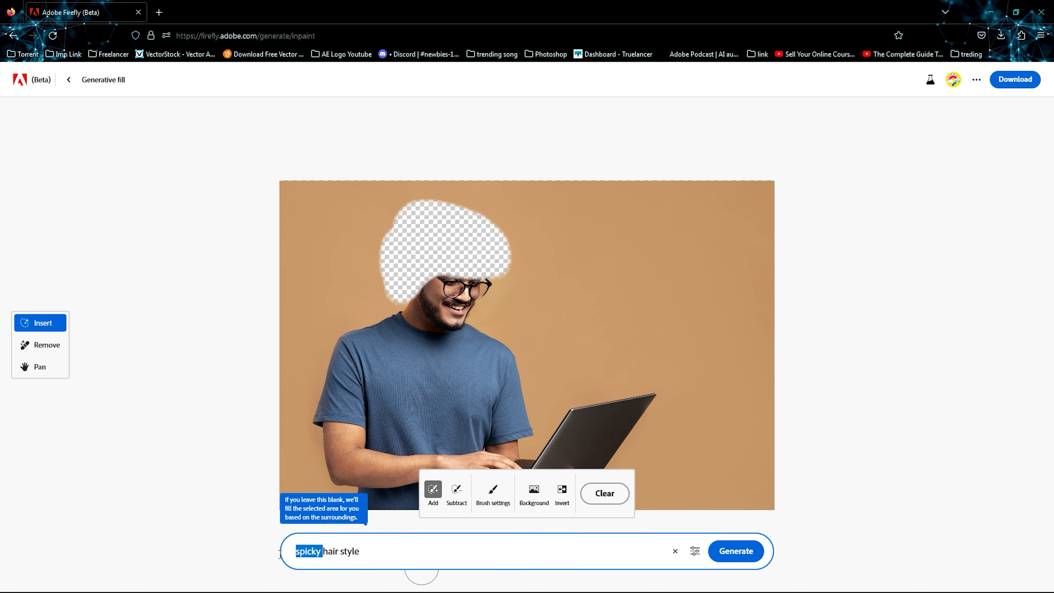
type("mes")
key("BackSpace")
type("ss")
key("Return")
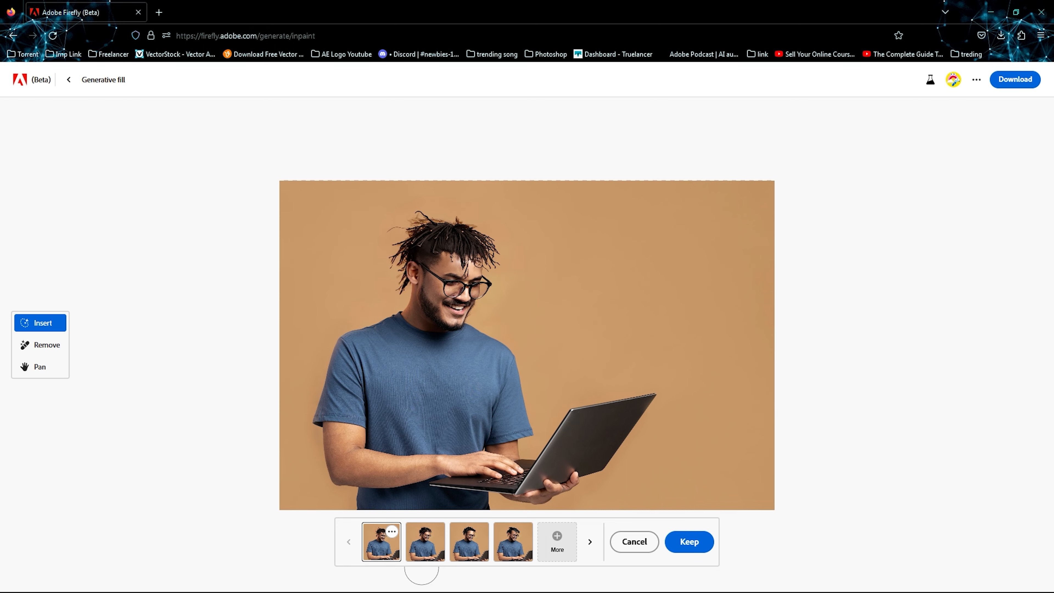
Compare the new hairstyle variations and keep the second one, with dark wavy hair.
left_click(425, 544)
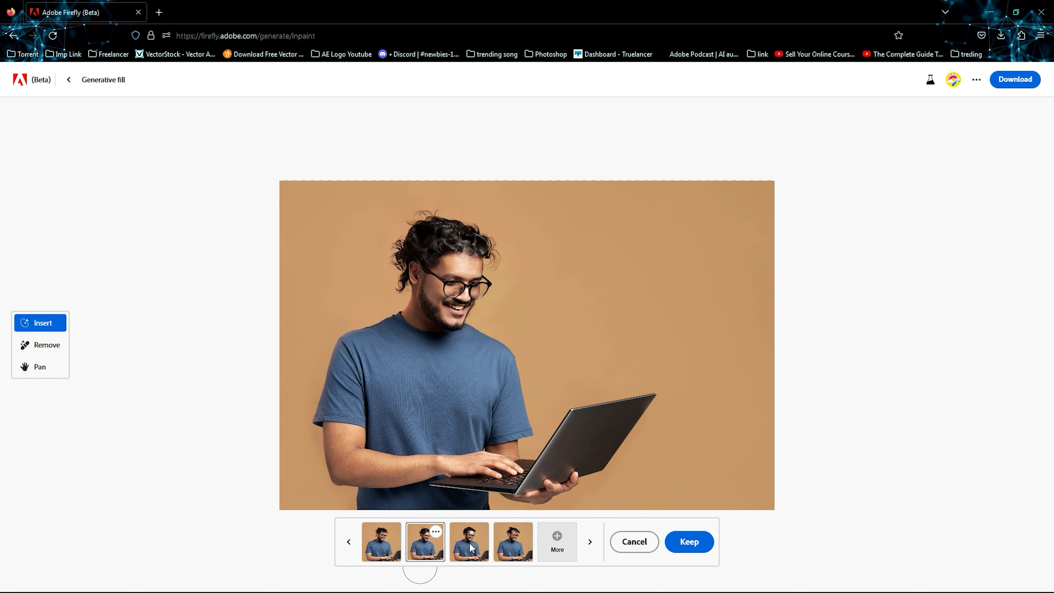
left_click(471, 547)
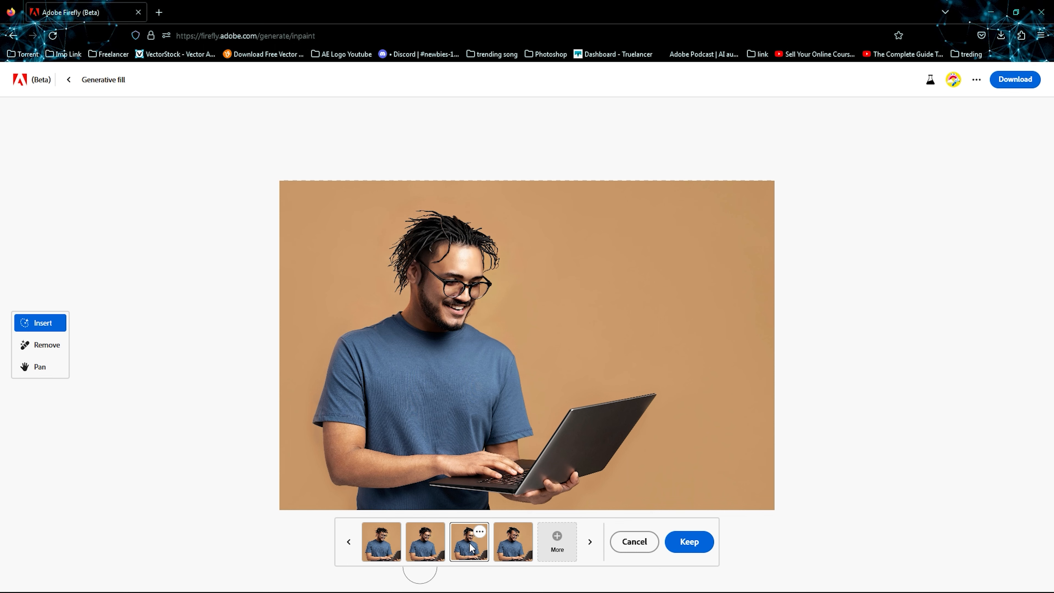
left_click(514, 546)
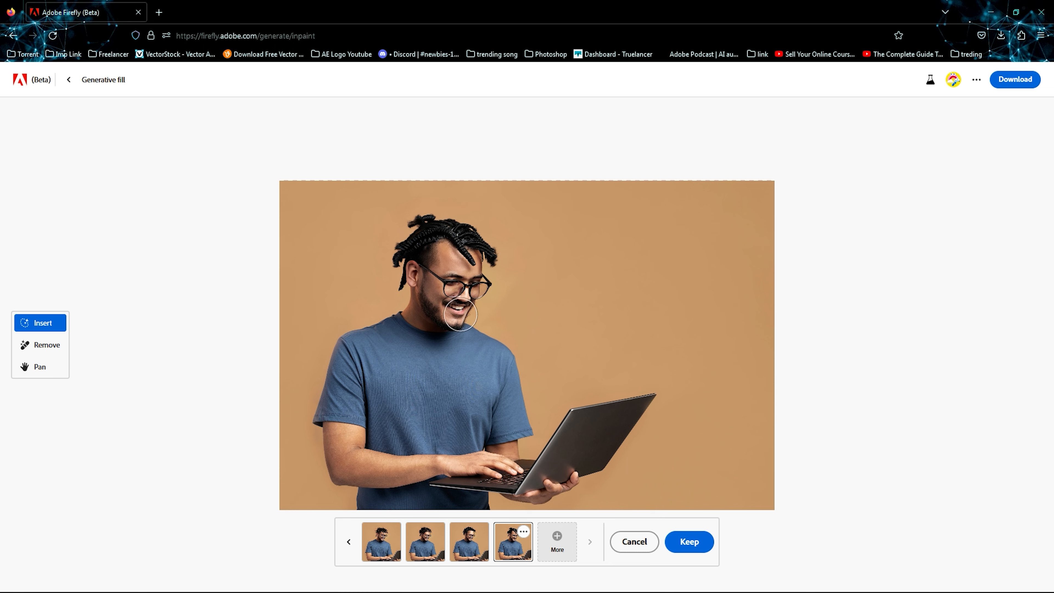
left_click(468, 544)
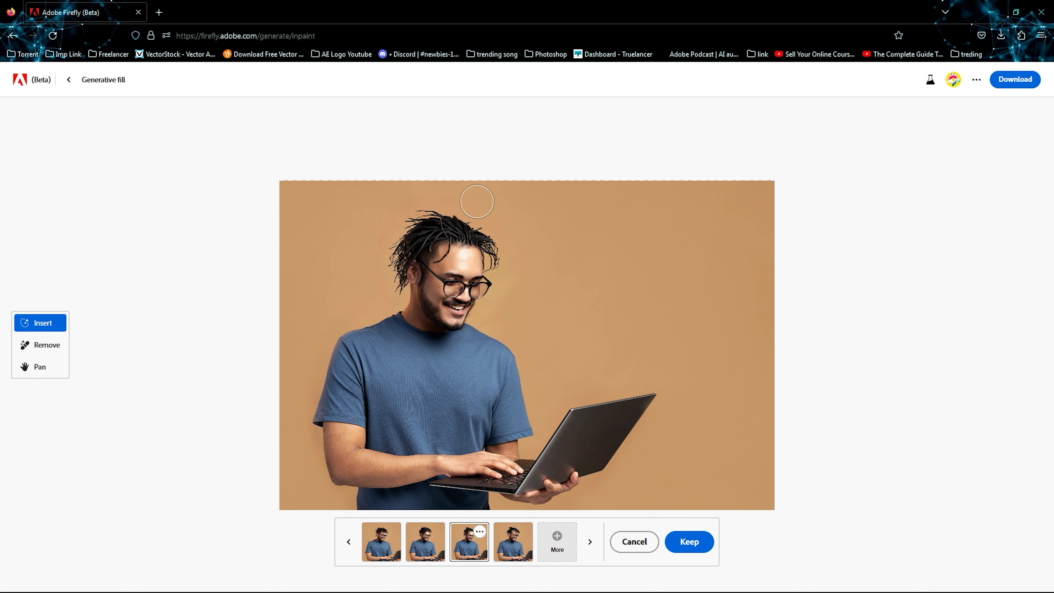
left_click(426, 552)
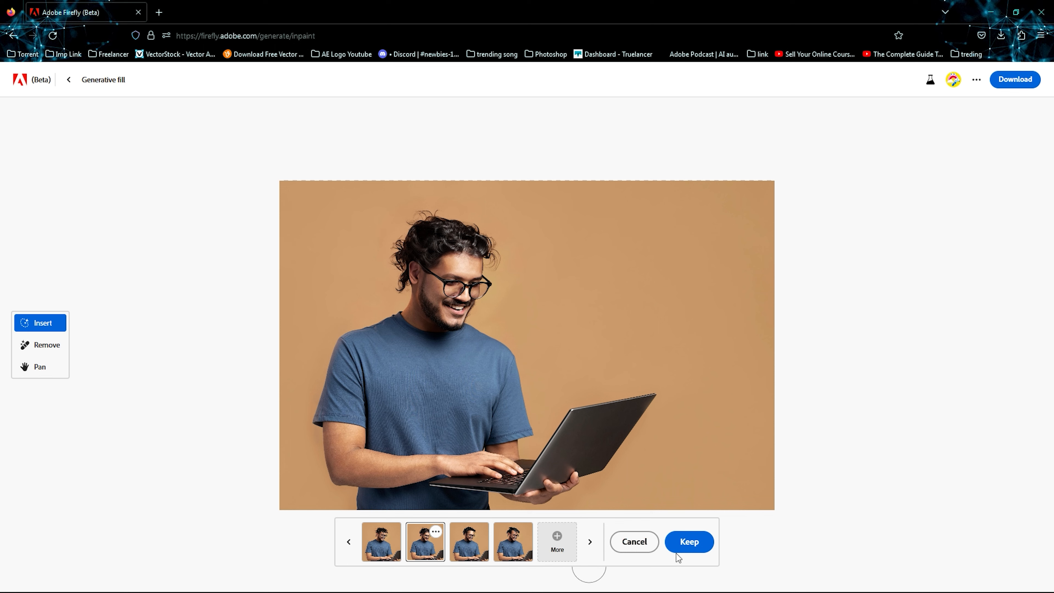
left_click(688, 542)
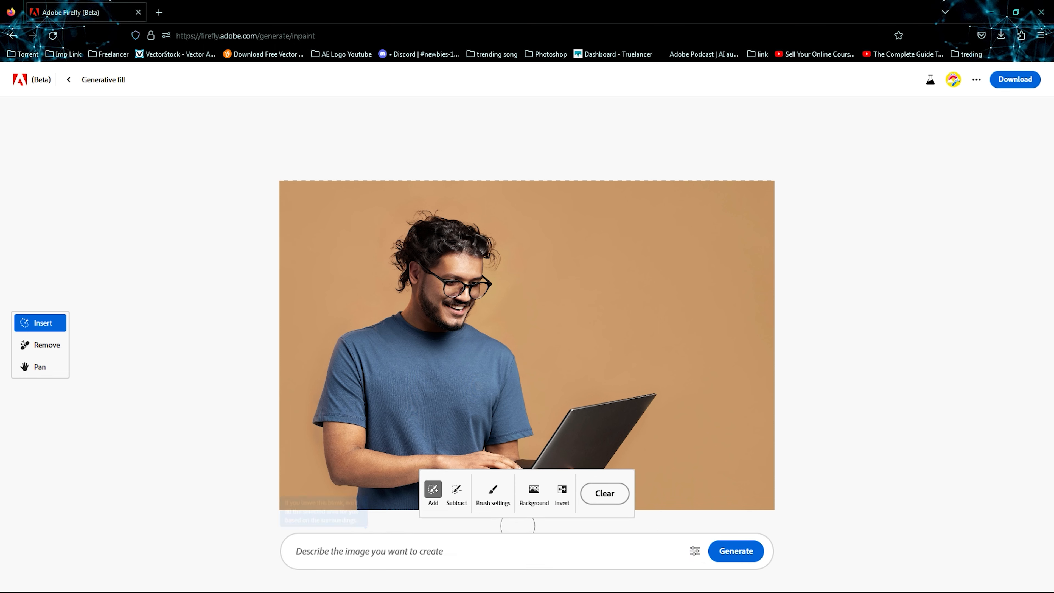
mouse_move(486, 501)
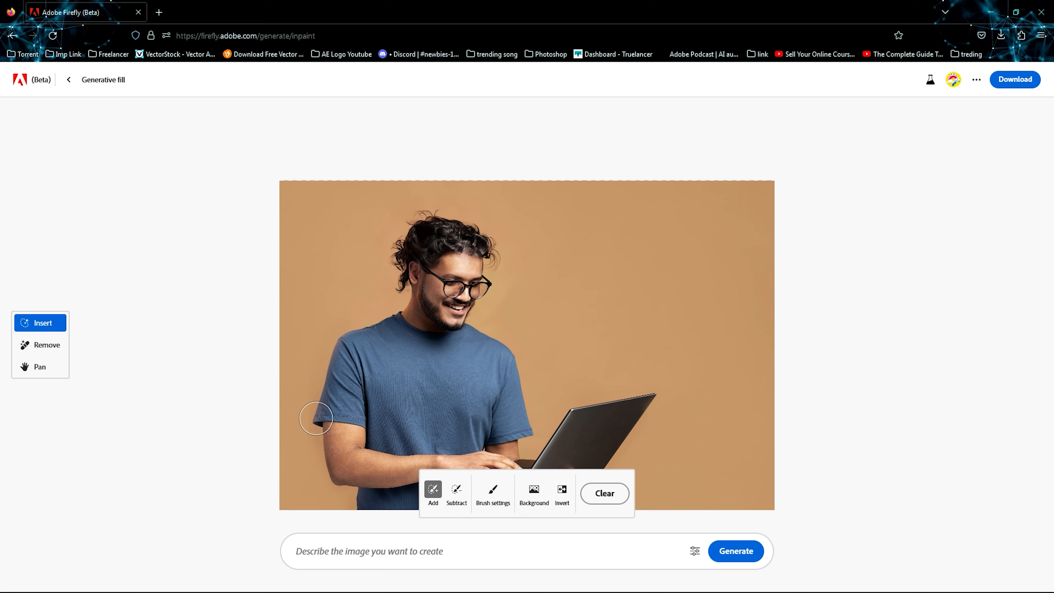
left_click_drag(403, 320, 419, 293)
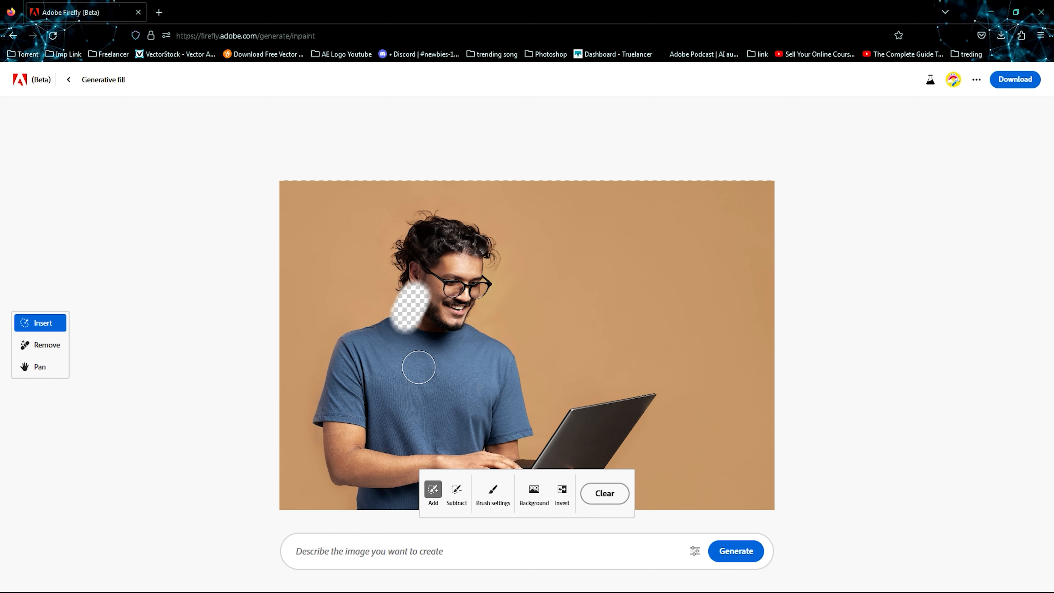
left_click(602, 493)
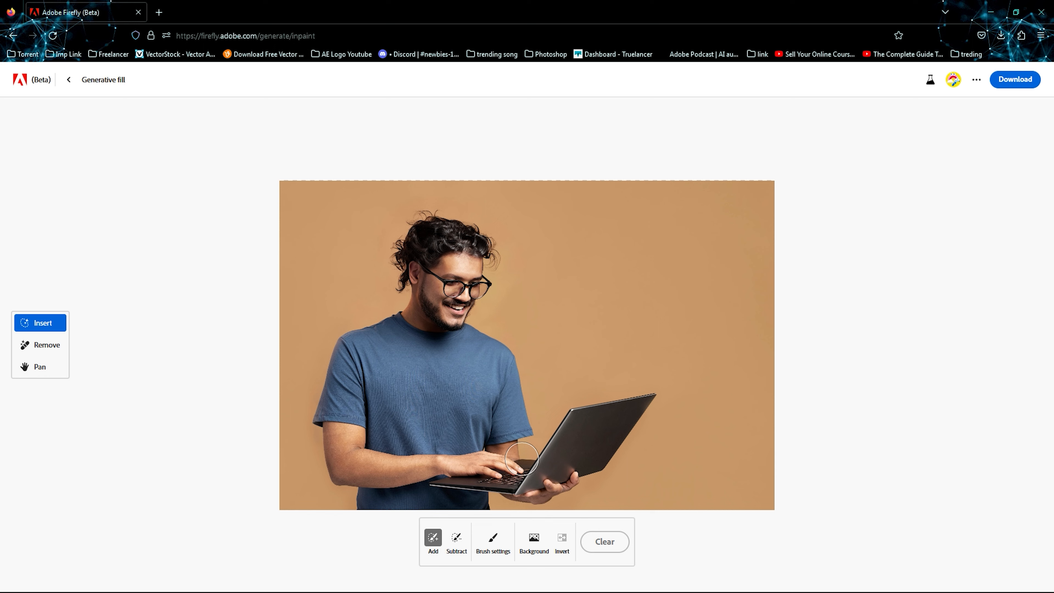
Reduce the brush size to 18% and mask the man's entire blue T-shirt, including the part below his arm.
left_click(498, 547)
left_click_drag(491, 440, 468, 440)
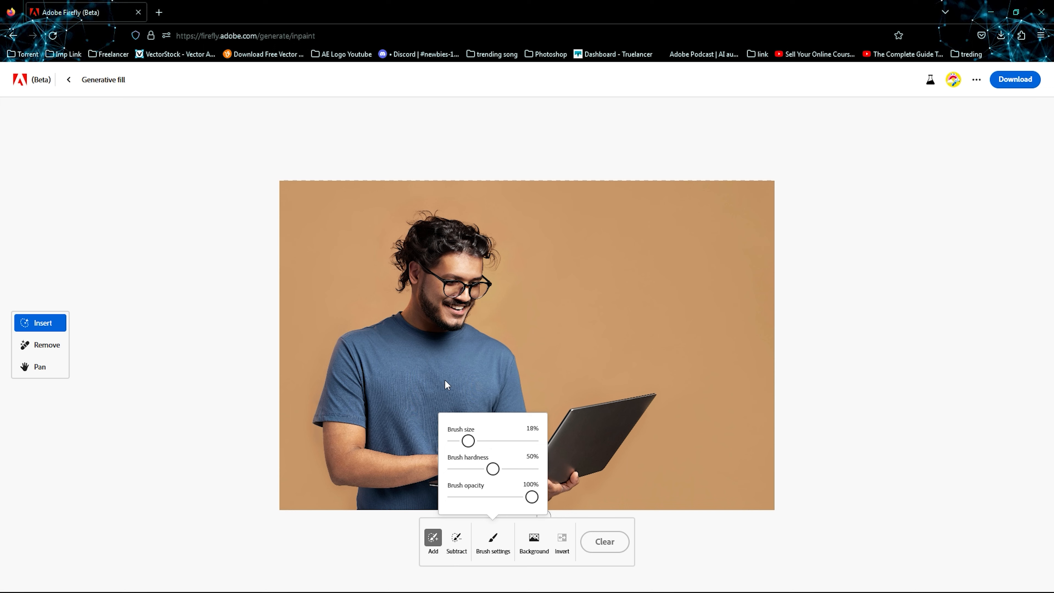
left_click(243, 294)
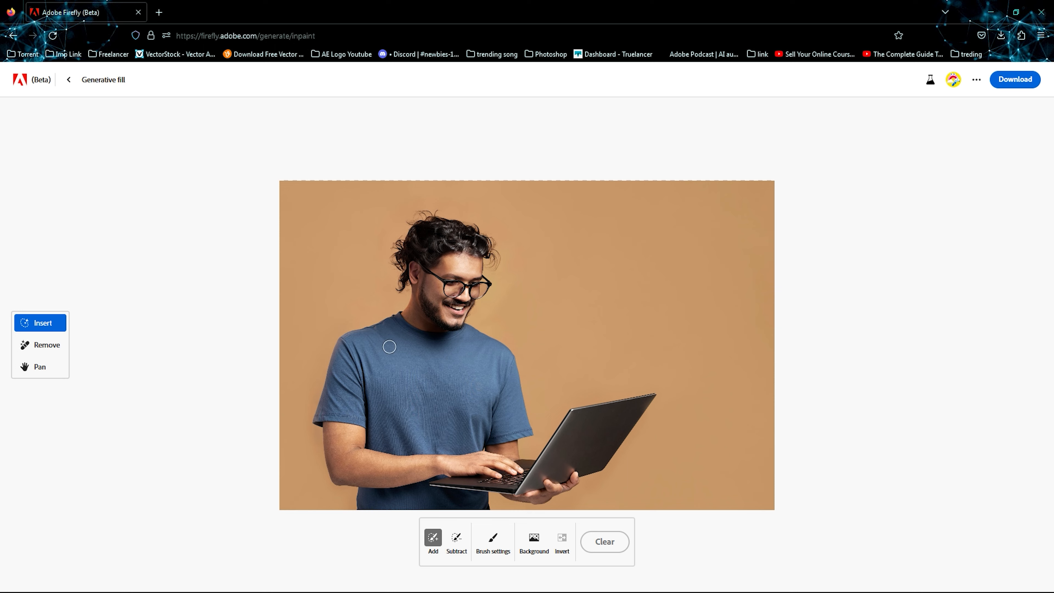
mouse_move(400, 314)
left_mouse_down()
mouse_move(336, 344)
mouse_move(326, 386)
mouse_move(464, 447)
mouse_move(468, 325)
mouse_move(424, 398)
mouse_move(482, 342)
mouse_move(435, 398)
mouse_move(485, 370)
left_mouse_up()
mouse_move(357, 498)
left_mouse_down()
mouse_move(398, 498)
mouse_move(412, 483)
left_mouse_up()
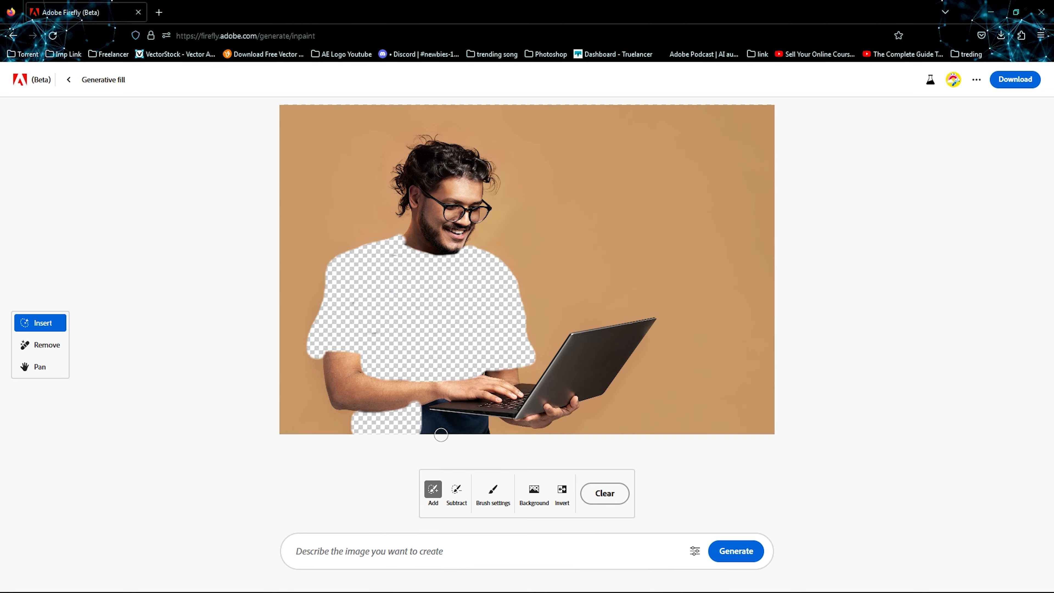
Generate replacement clothing for the masked T-shirt area with the prompt "shirt".
left_click(402, 551)
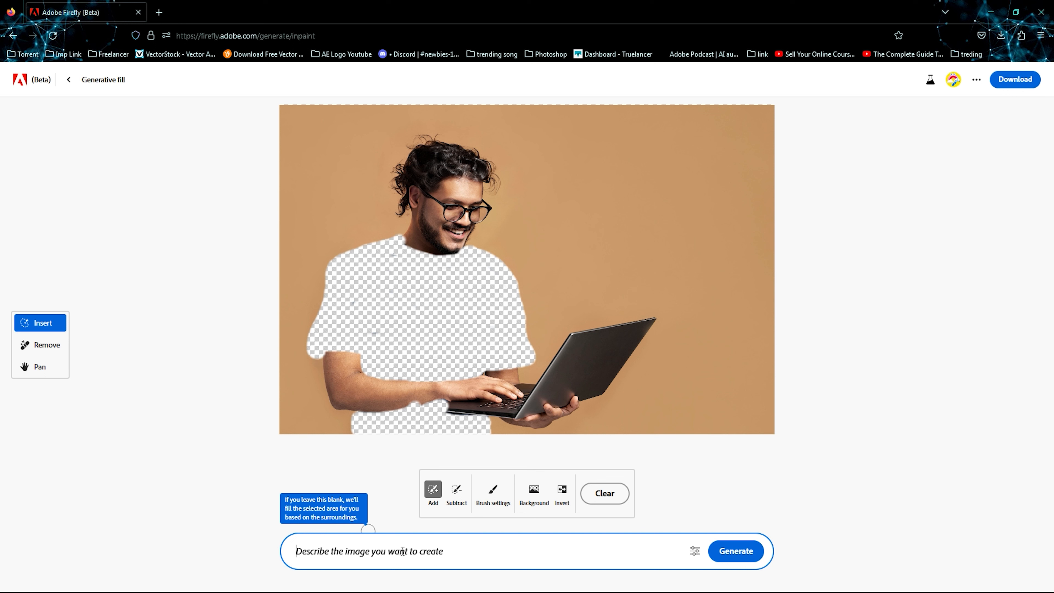
type("shir")
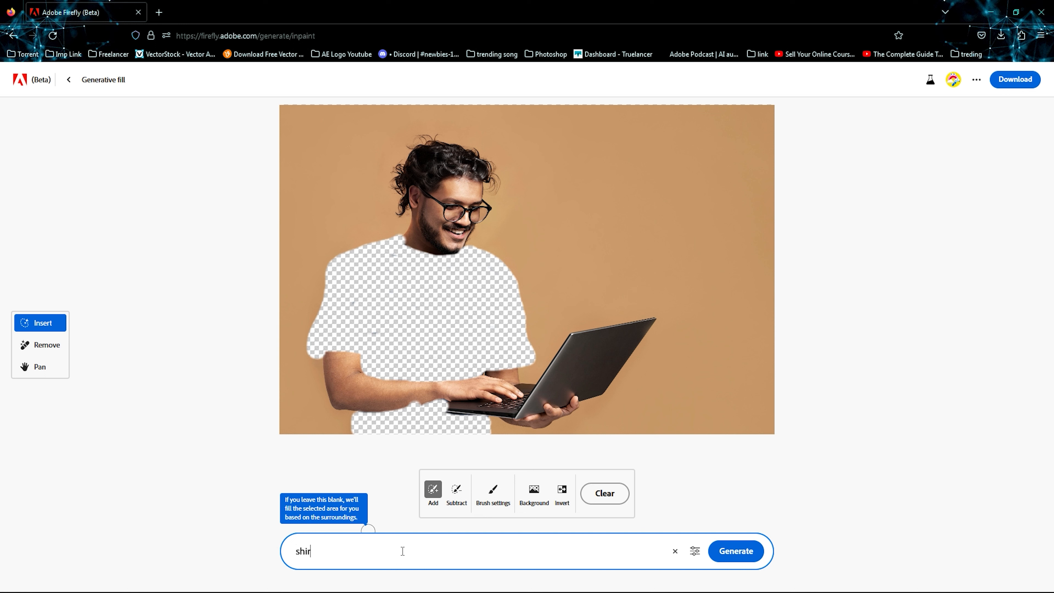
type("t")
key("Return")
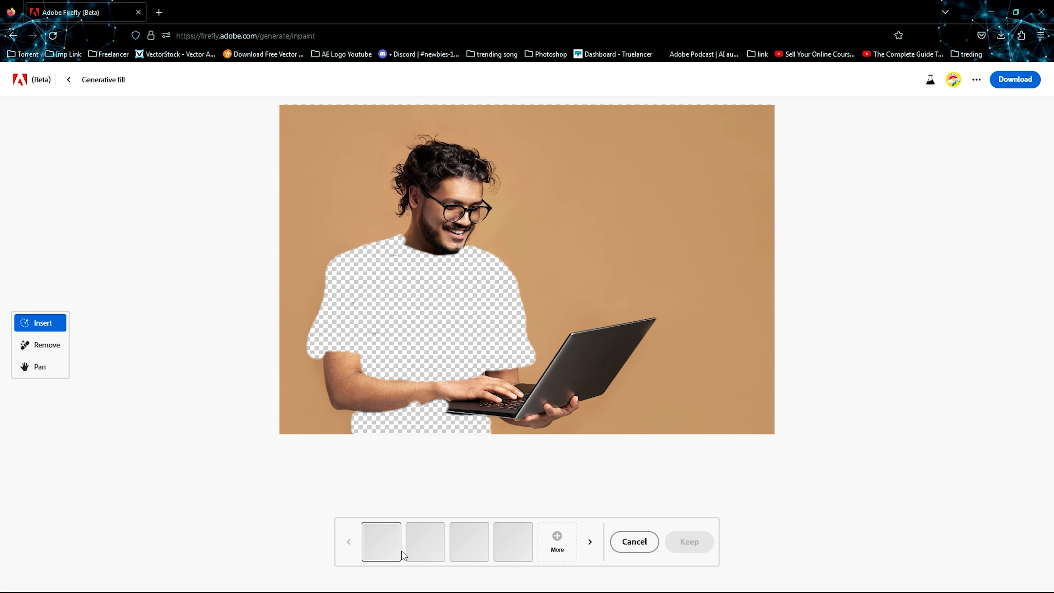
Compare the four generated shirt variations on the man, from the light blue checked one back to the striped polo.
left_click(424, 547)
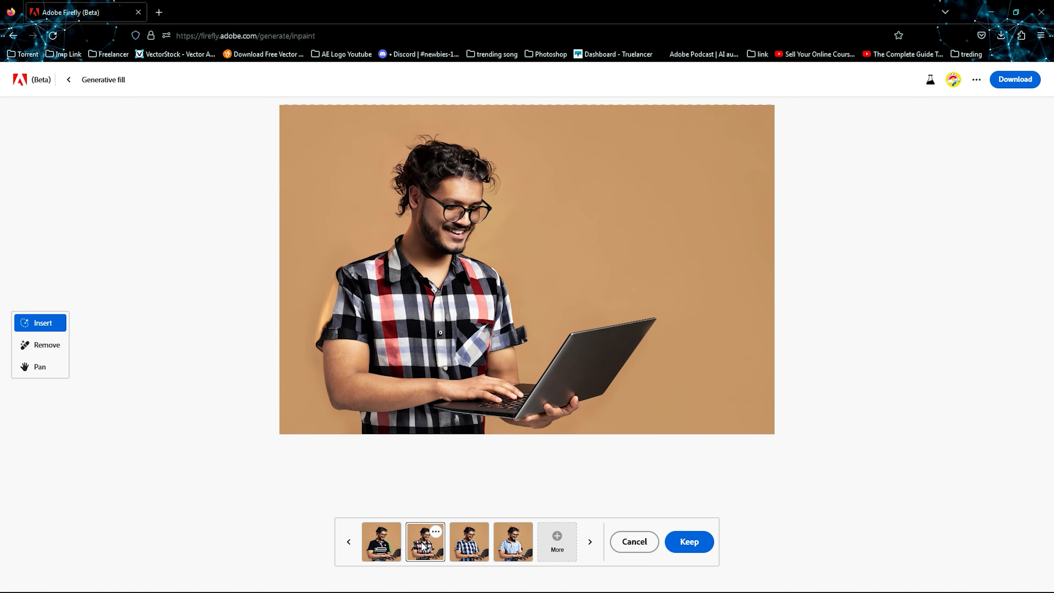
left_click(472, 548)
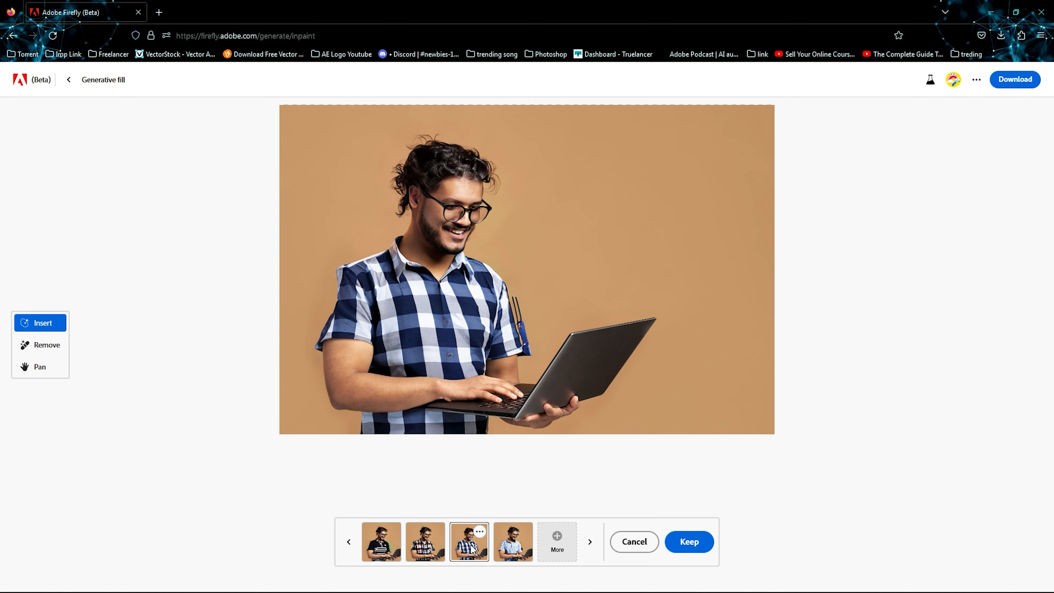
left_click(518, 549)
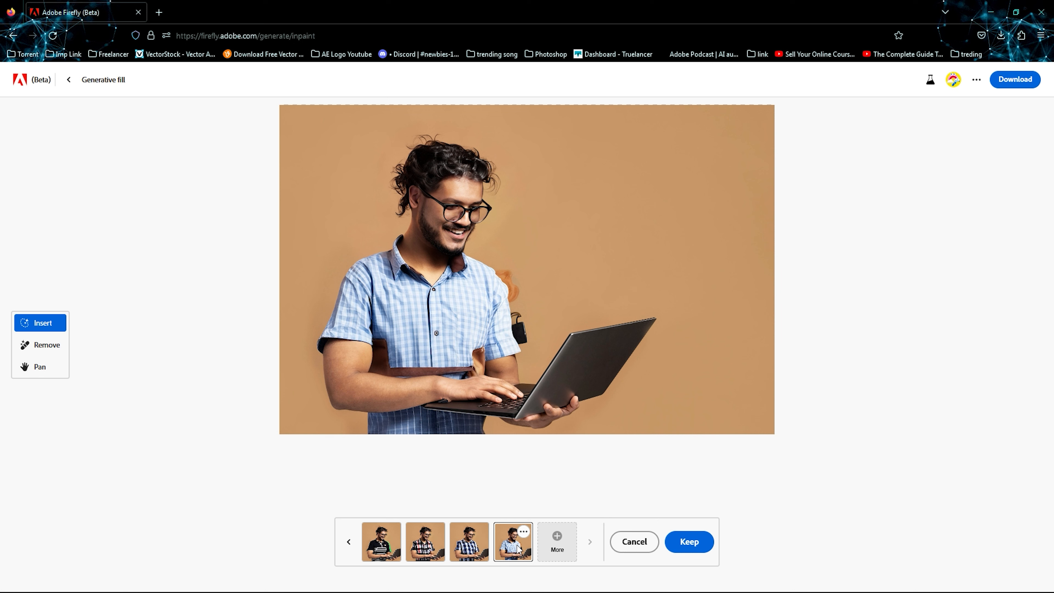
left_click(475, 552)
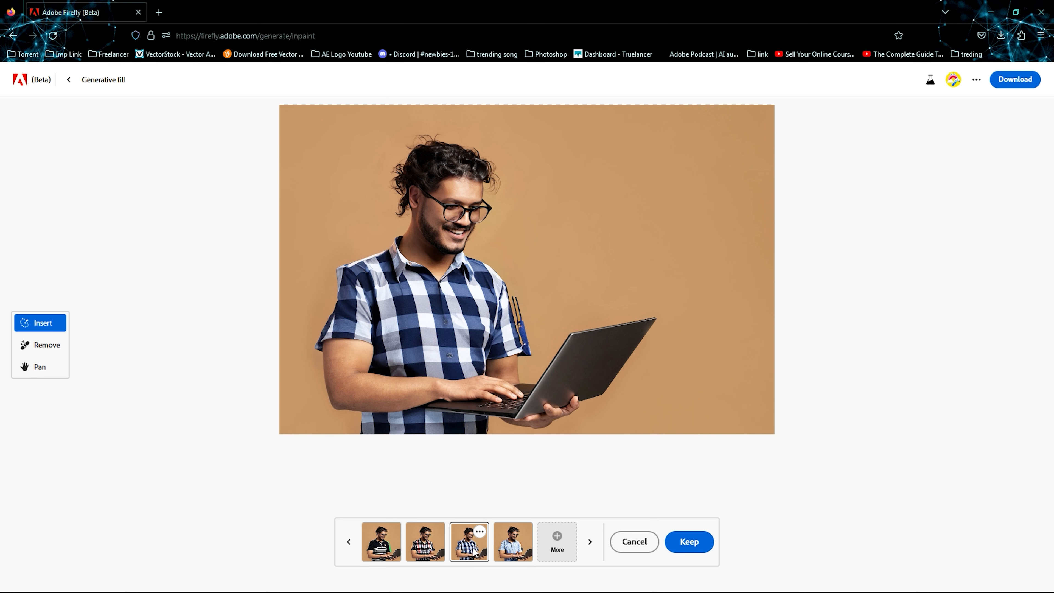
left_click(435, 550)
left_click(391, 550)
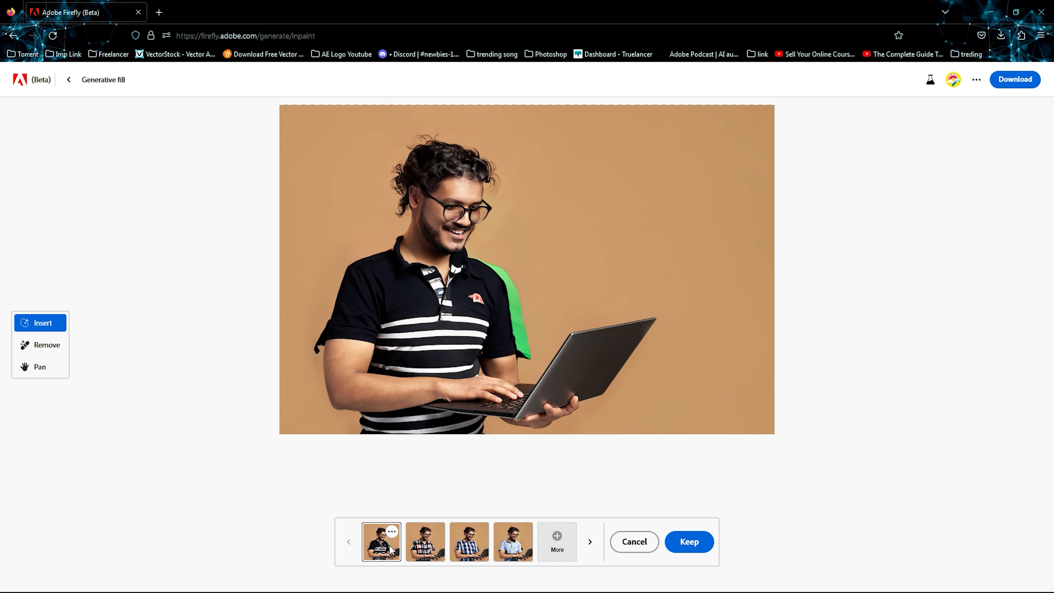
Generate more shirt variations, compare them and keep the second one, the black buttoned shirt.
left_click(558, 535)
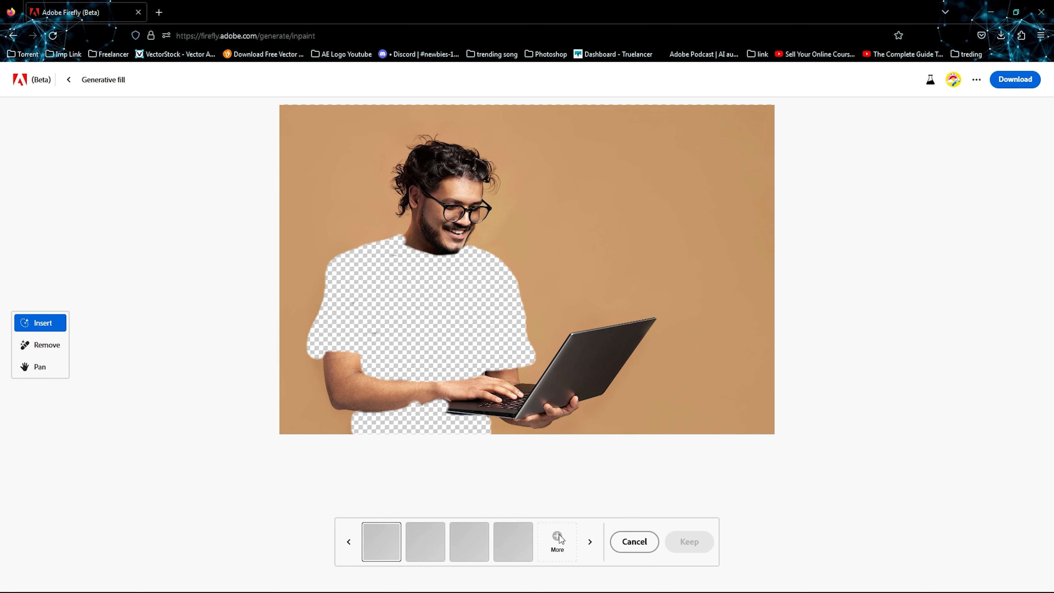
left_click(424, 549)
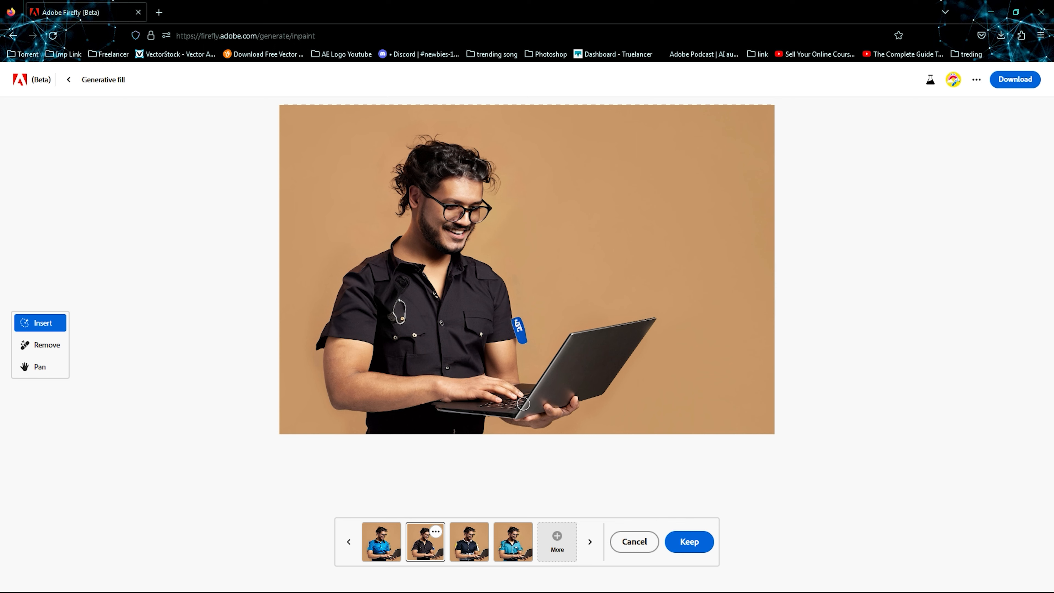
left_click(477, 546)
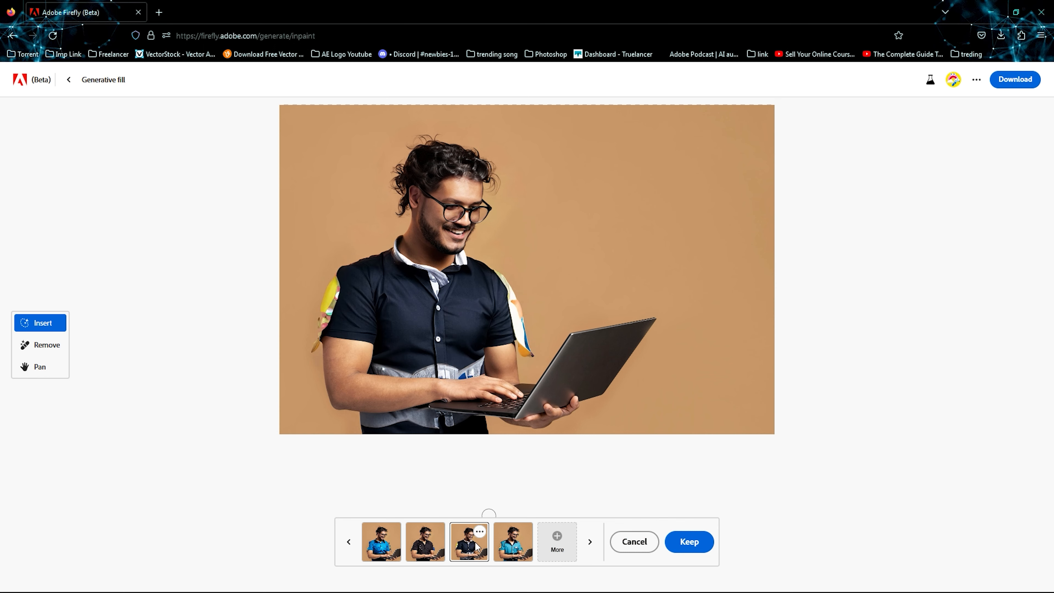
left_click(514, 547)
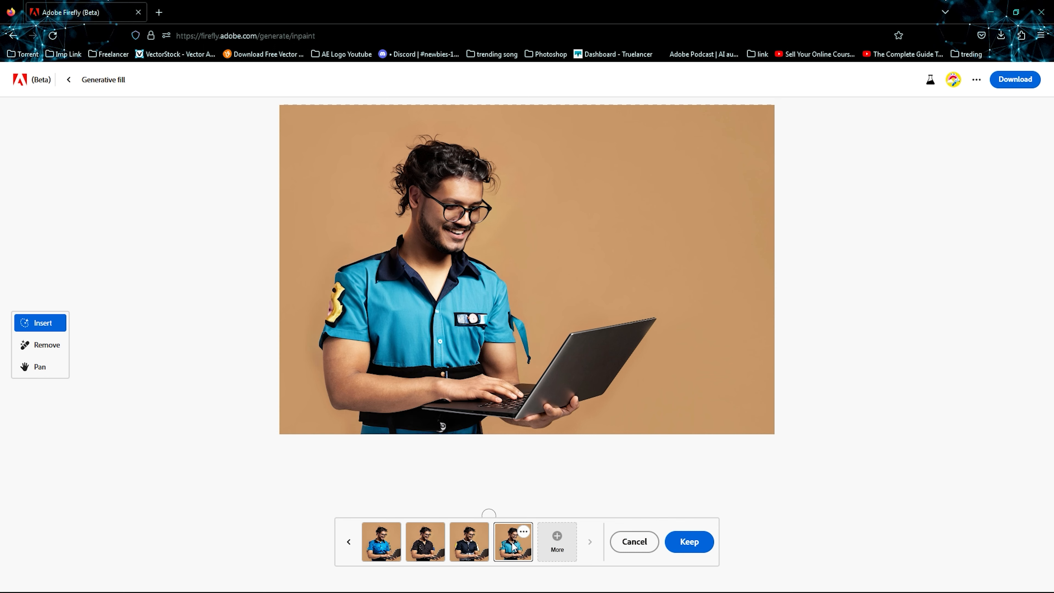
left_click(469, 553)
left_click(427, 554)
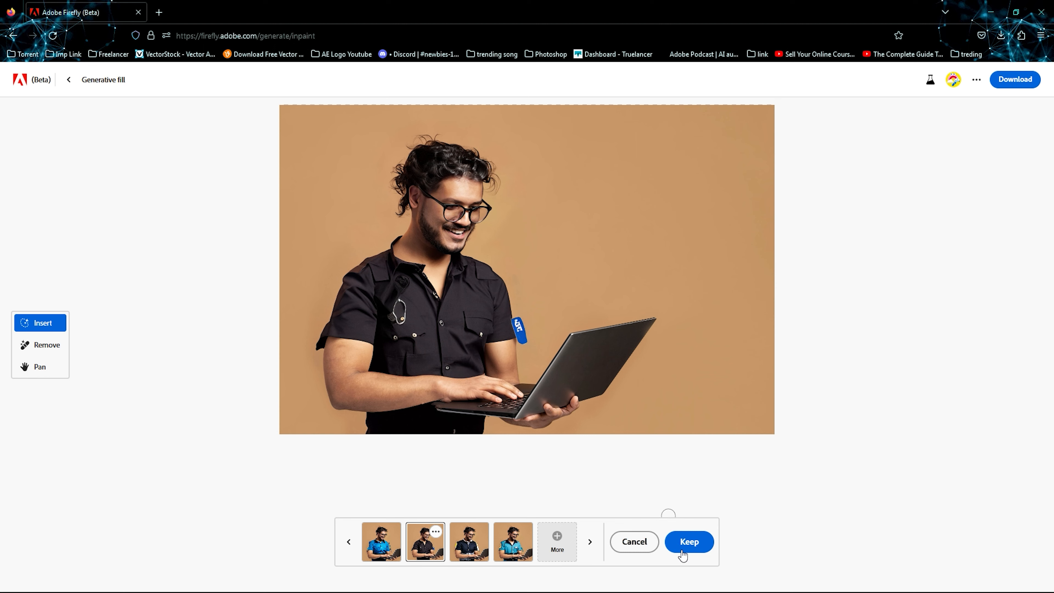
left_click(689, 542)
Mask the man's eyeglasses and generate replacements with the prompt "sunglass".
mouse_move(426, 192)
left_mouse_down()
mouse_move(450, 212)
mouse_move(484, 211)
mouse_move(475, 218)
mouse_move(485, 203)
left_mouse_up()
left_click(417, 550)
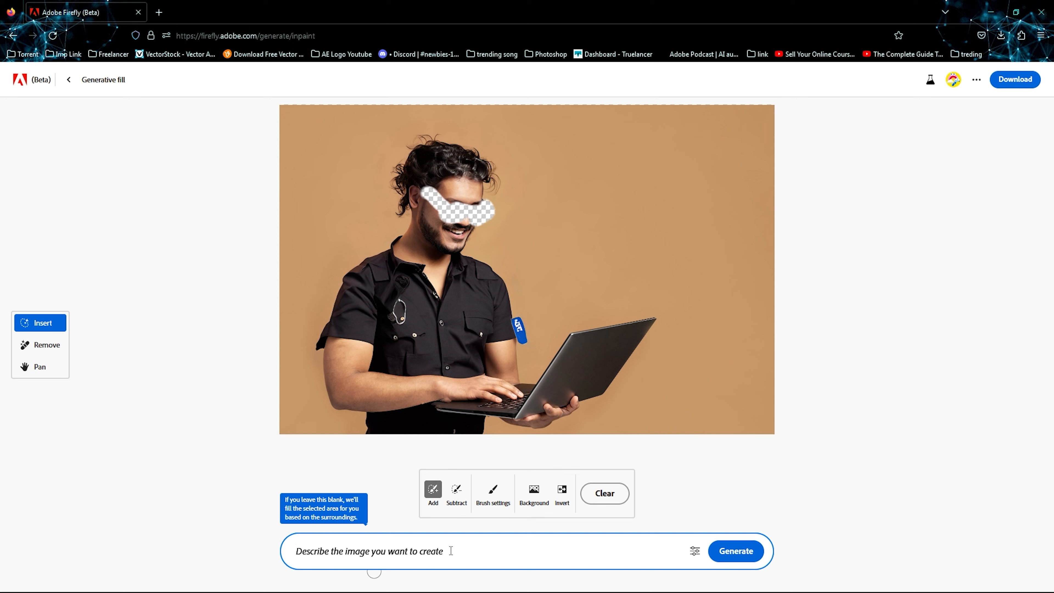
type("sunglas")
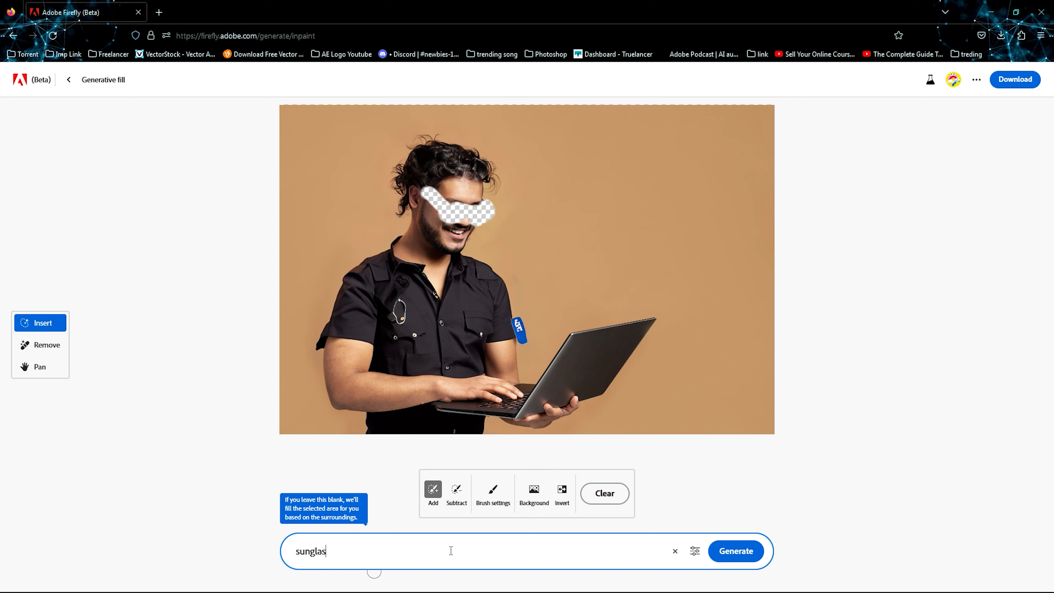
type("s")
key("Return")
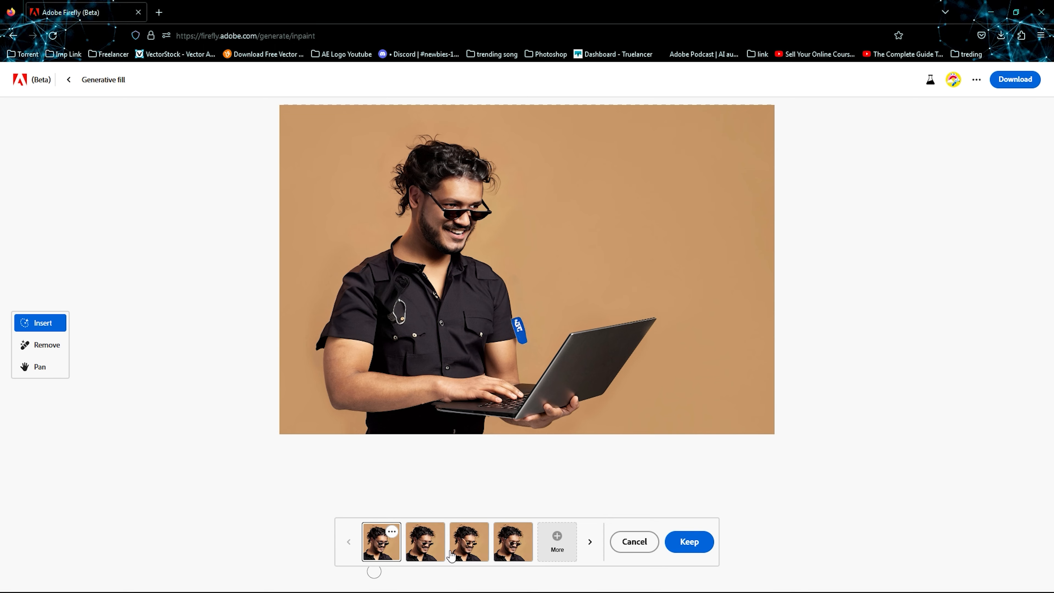
Compare the first set of generated sunglasses variations on the man's face.
left_click(430, 546)
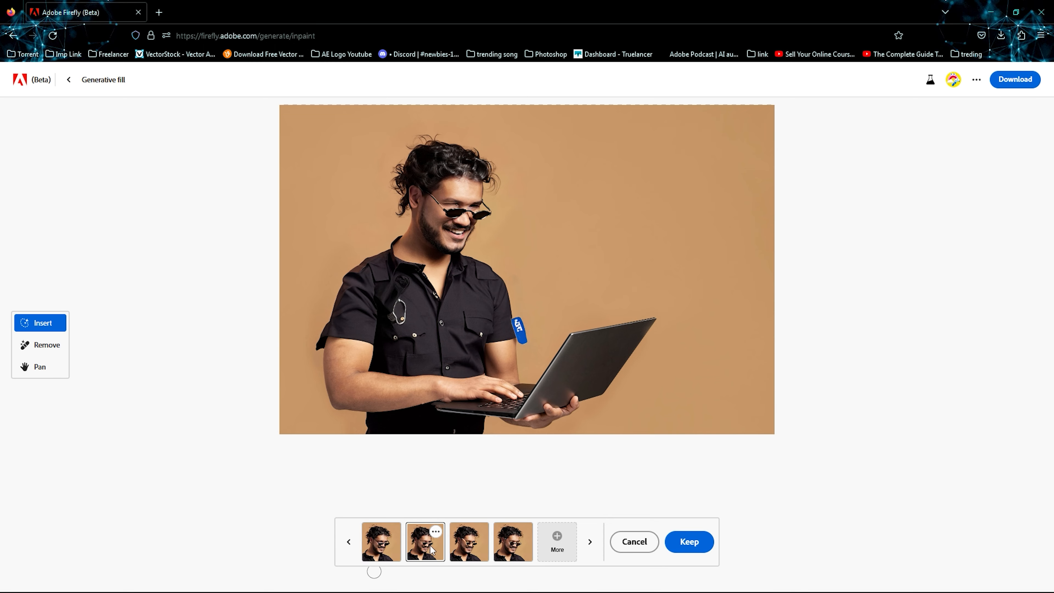
left_click(471, 547)
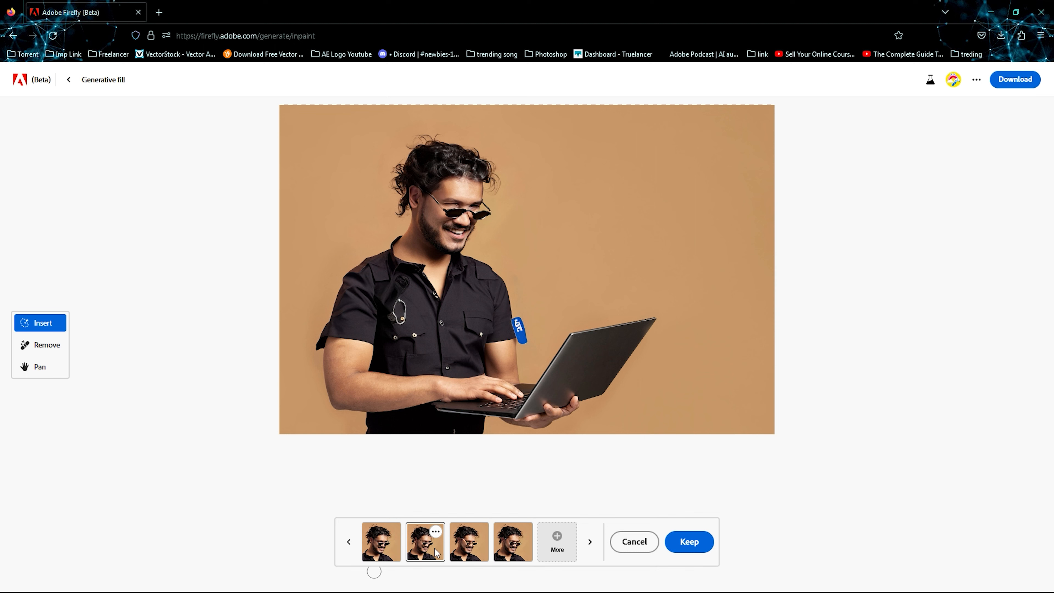
left_click(379, 546)
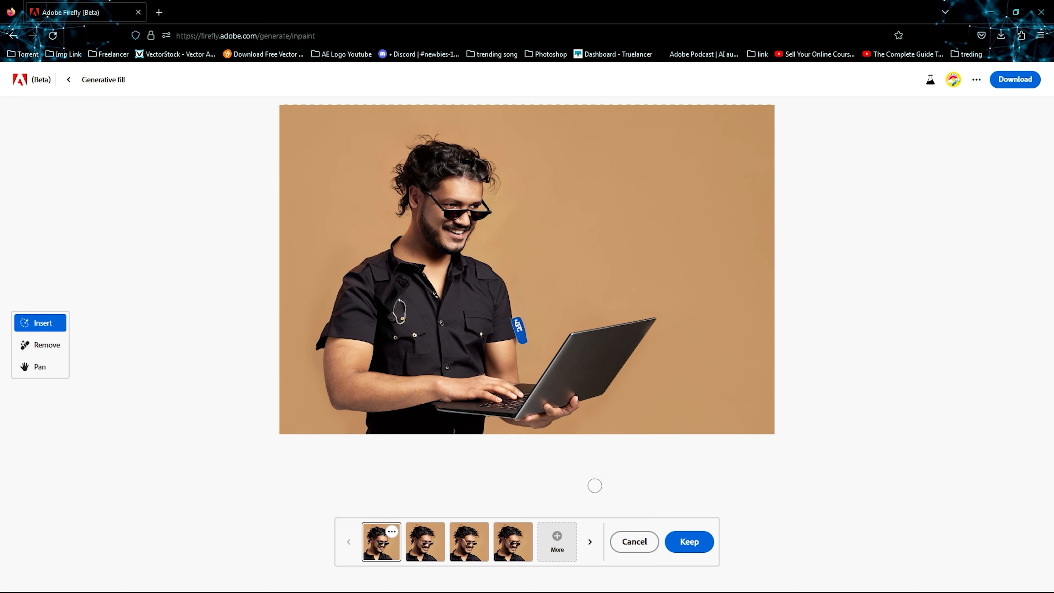
Generate more sunglasses variations, compare them and select the third one, with brown-tinted lenses.
left_click(557, 545)
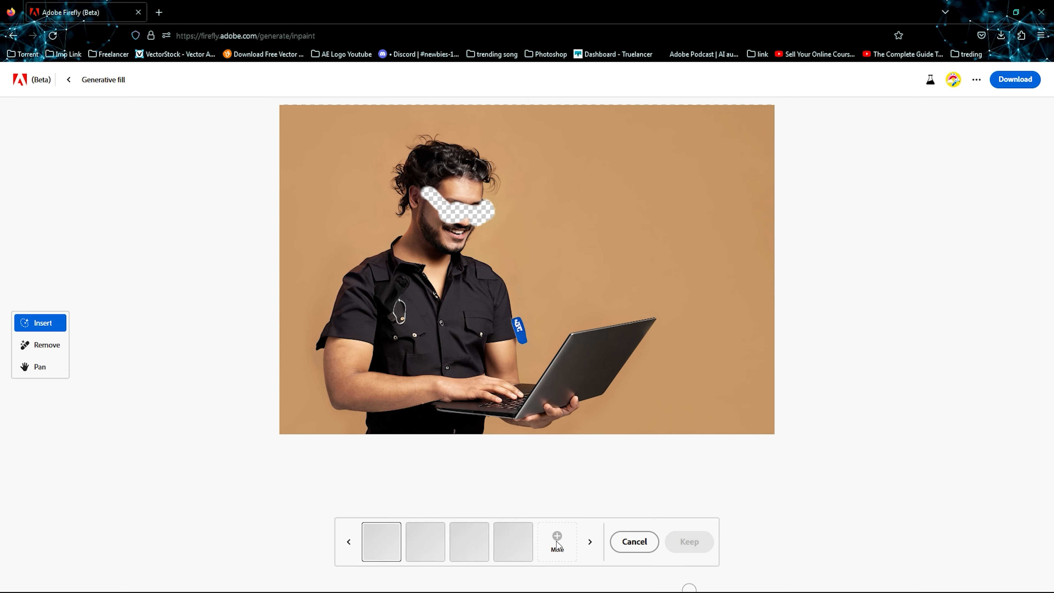
left_click(477, 545)
left_click(513, 549)
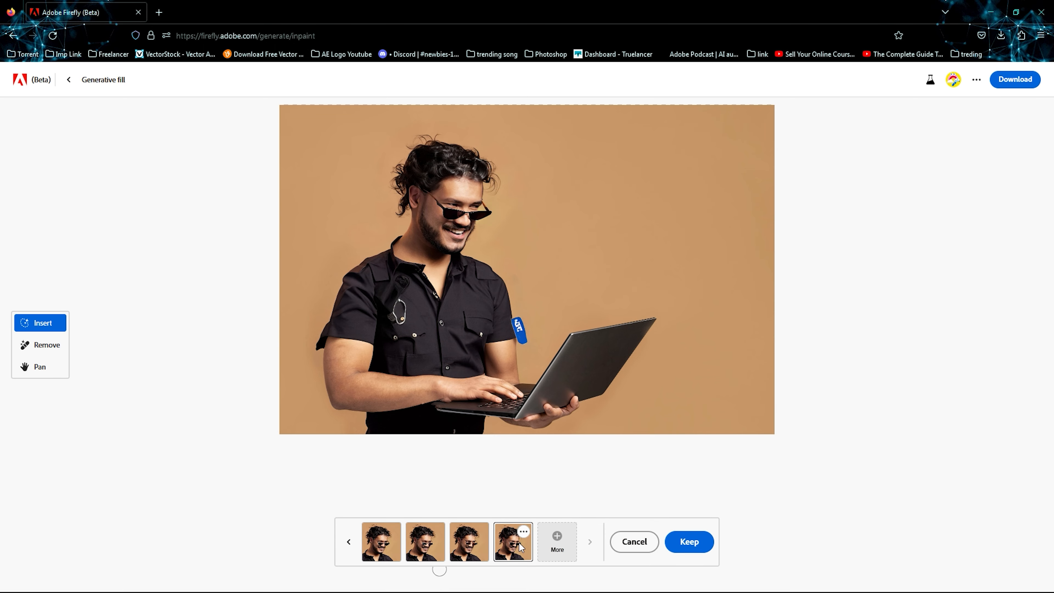
left_click(478, 547)
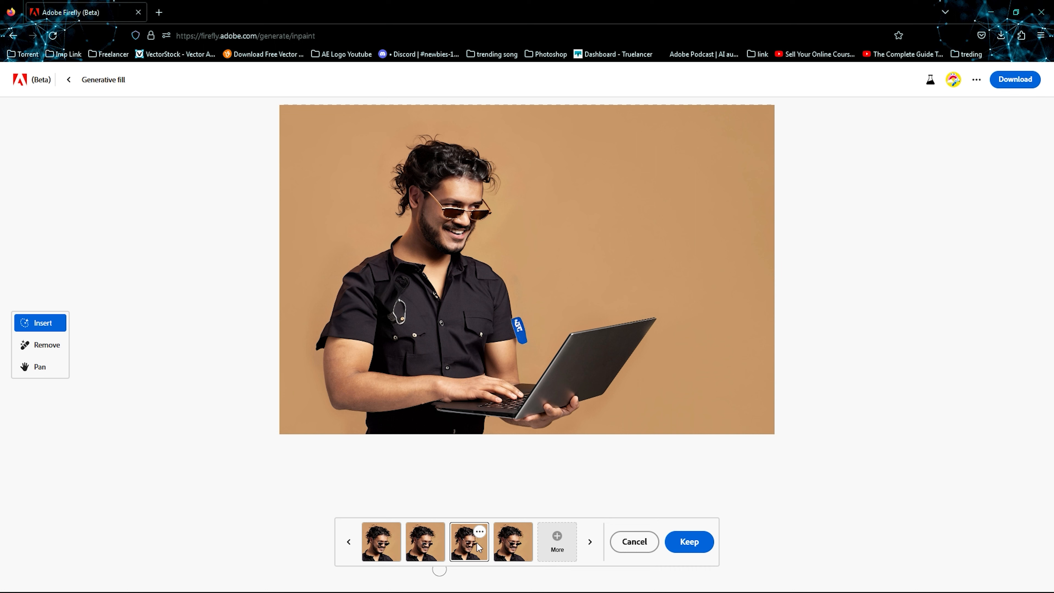